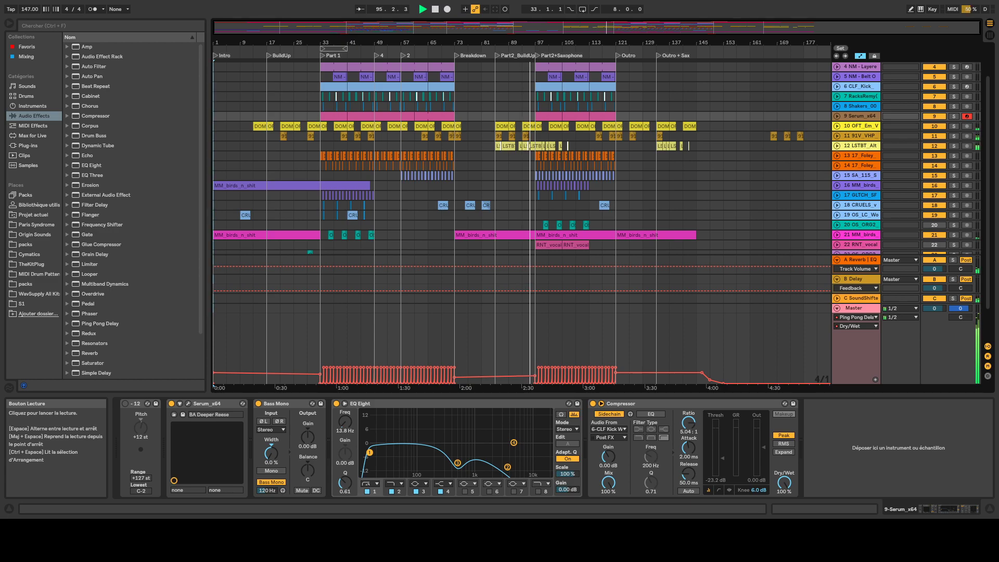
Step: Expand the 91V_VHP vocal track to inspect its clips and effects chain, and collapse it again
scroll(531, 129, "up", 3)
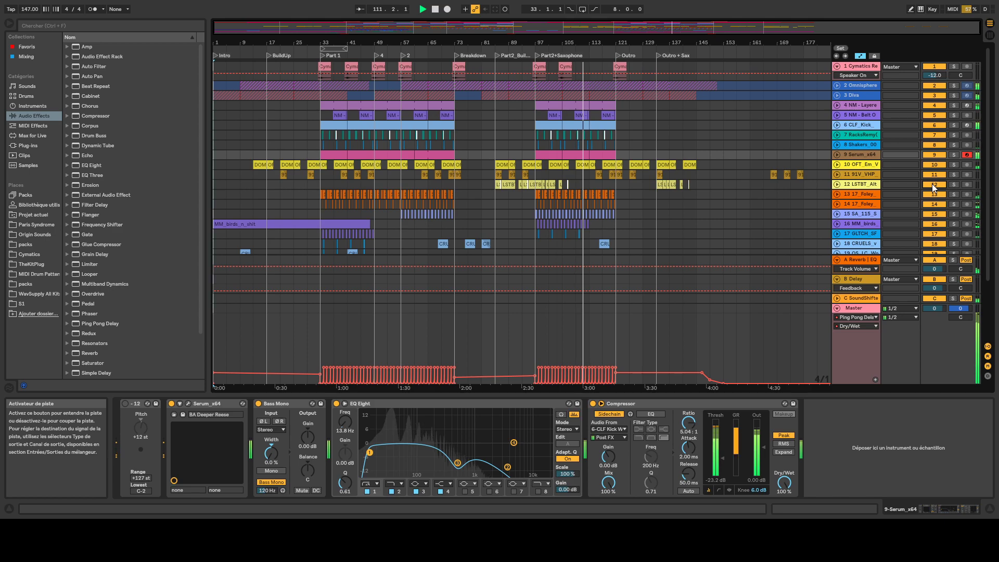
scroll(742, 236, "down", 5)
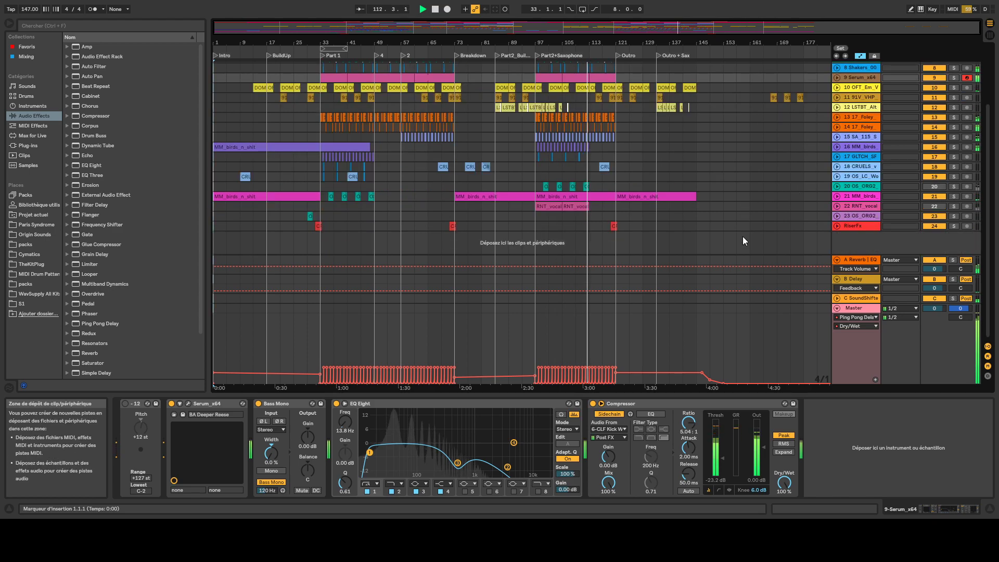
scroll(741, 236, "up", 5)
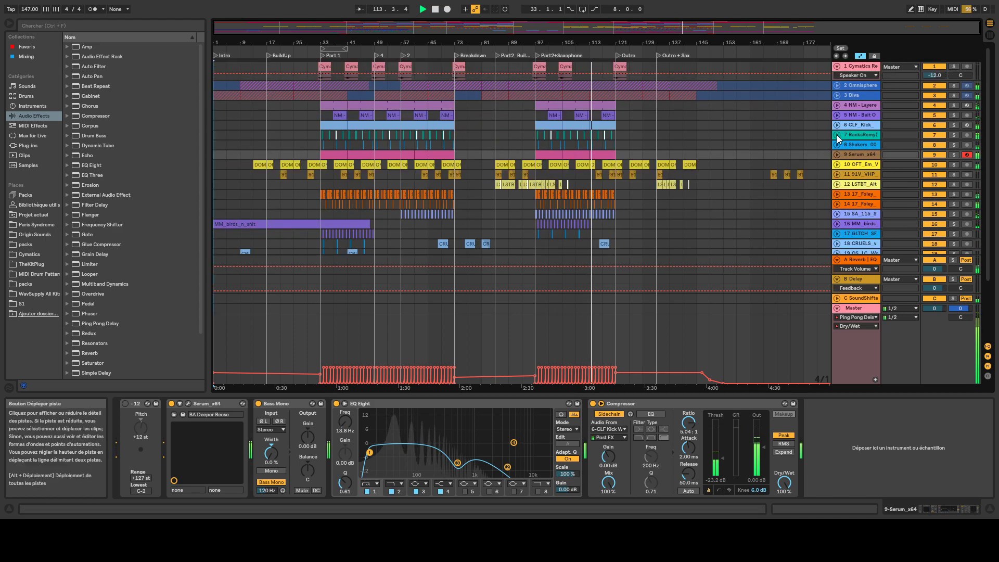
left_click(836, 175)
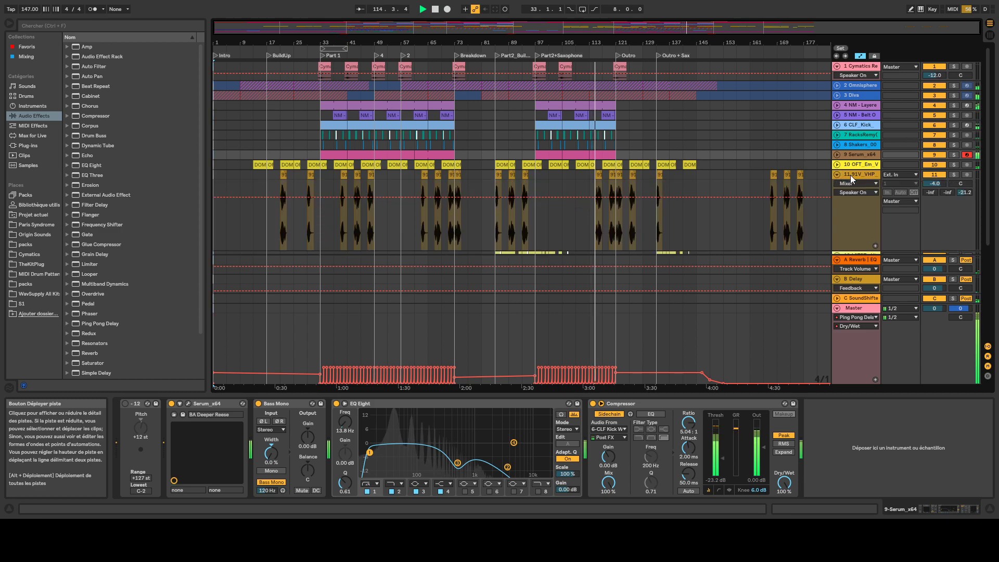
left_click(850, 175)
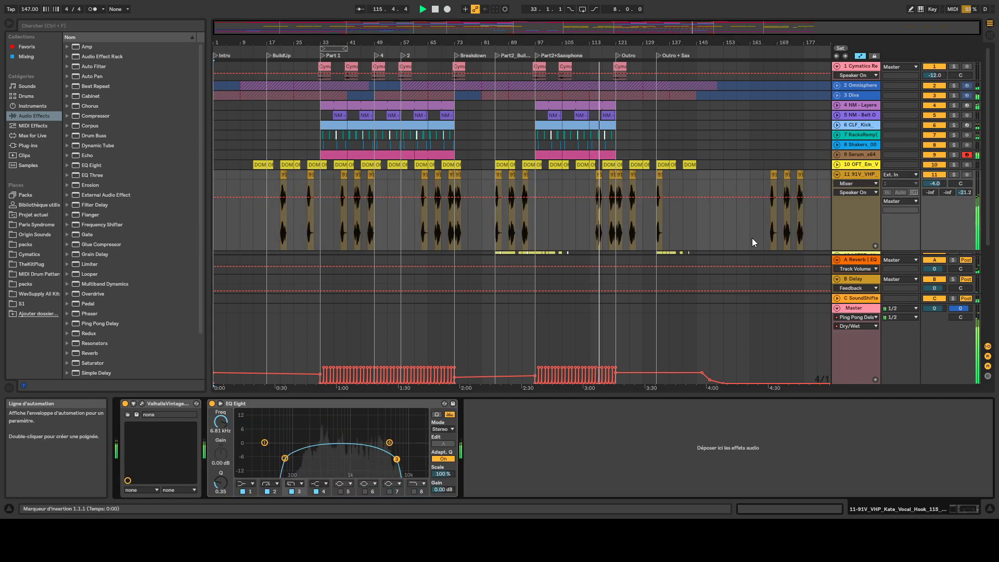
left_click(837, 175)
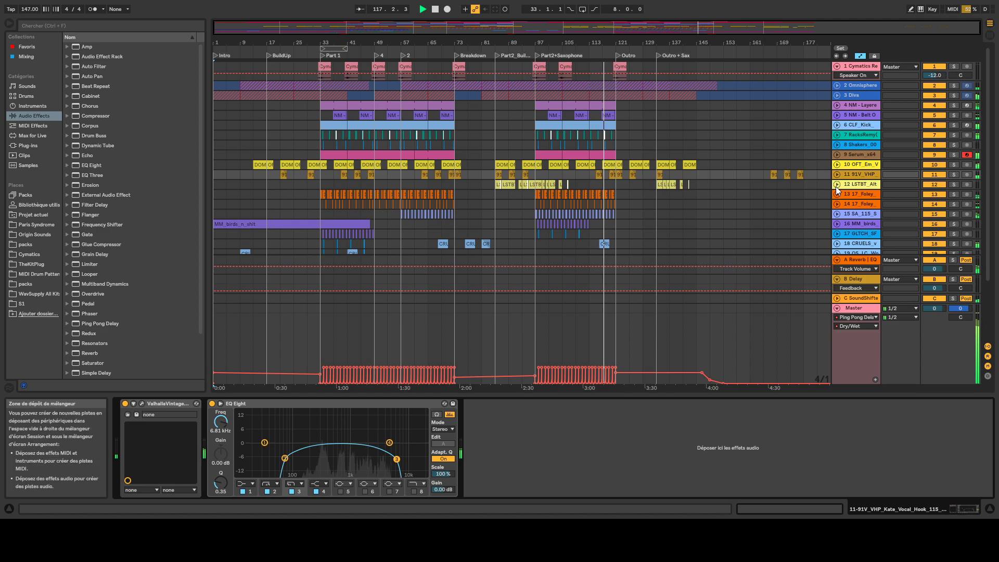
Step: Expand the LSTBT_Alto_Sax track to inspect its clips and effects chain during playback, and collapse it again
left_click(836, 185)
left_click(858, 186)
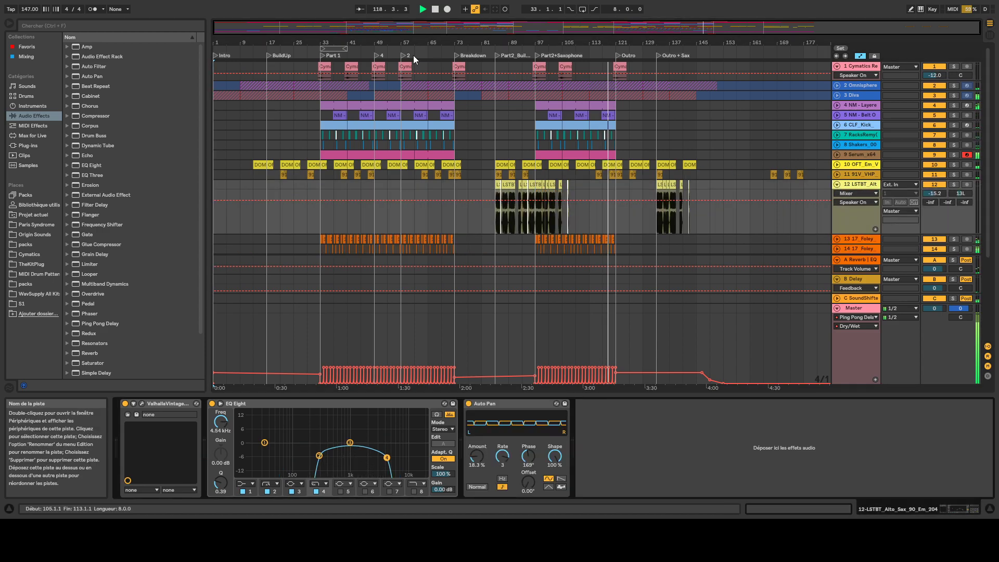
left_click_drag(389, 45, 477, 10)
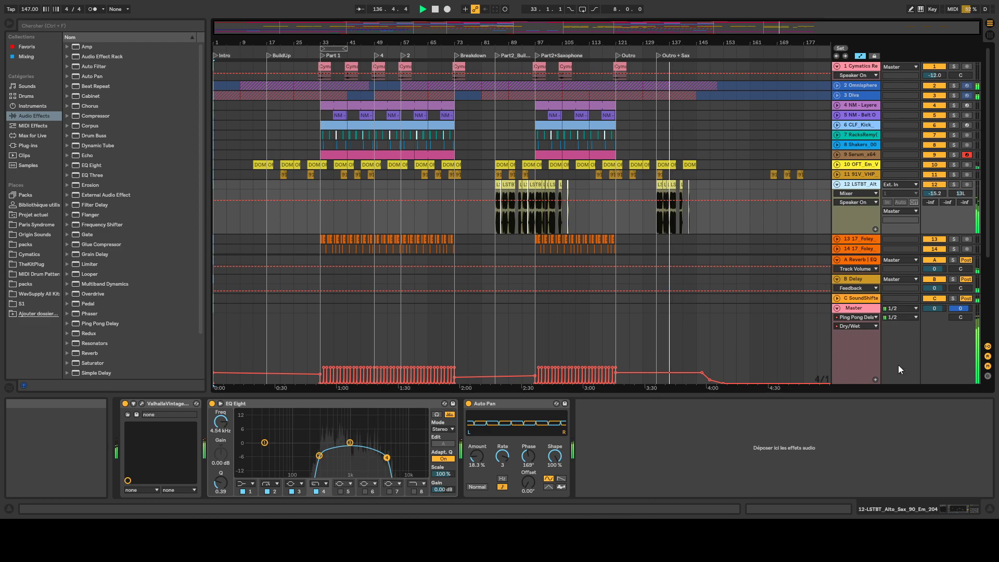
left_click(837, 185)
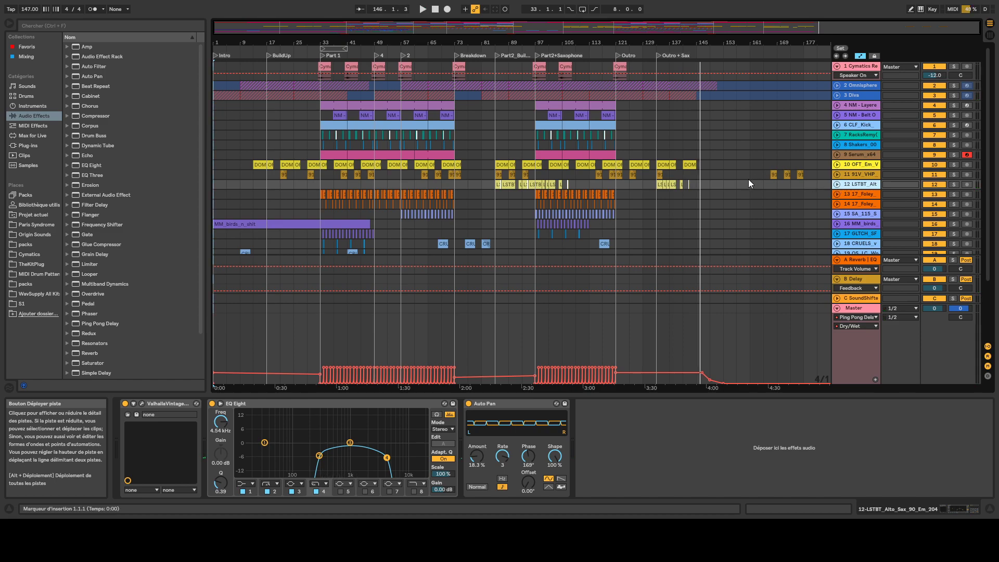
Step: Select bars 33 to 41 at the start of Part 1 across all tracks and loop them
left_click_drag(324, 40, 324, 130)
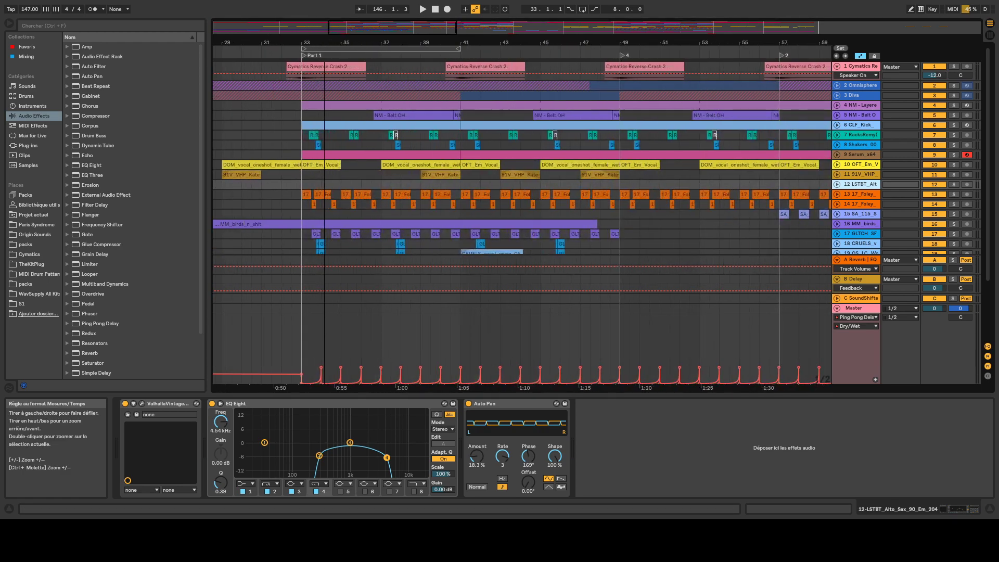
left_click_drag(458, 335, 304, 1)
key("ctrl+l")
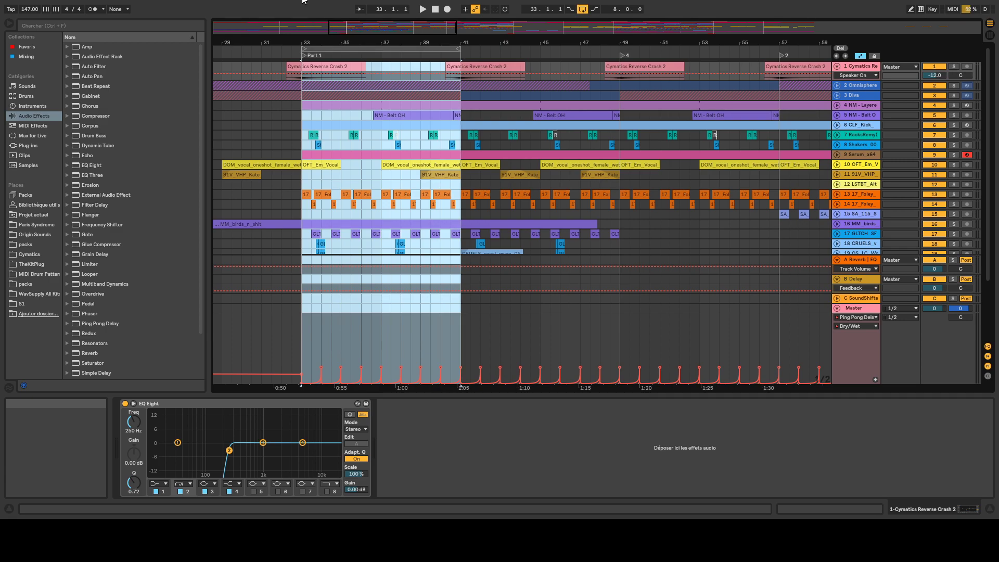
Step: Expand and solo the Diva track to listen to it over the looped Part 1 bars, and end the solo playback
left_click(837, 96)
left_click(953, 96)
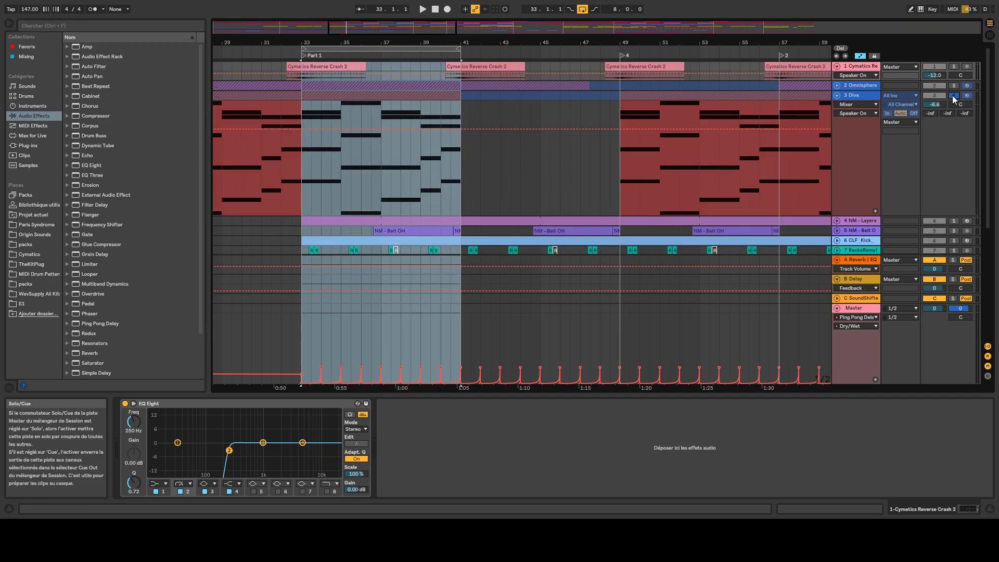
left_click(287, 53)
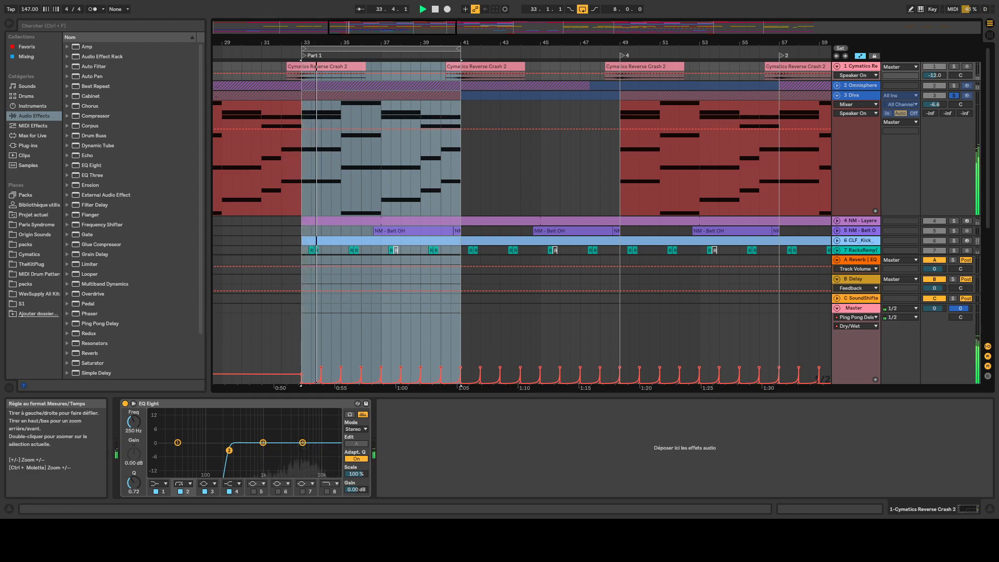
left_click_drag(317, 39, 316, 58)
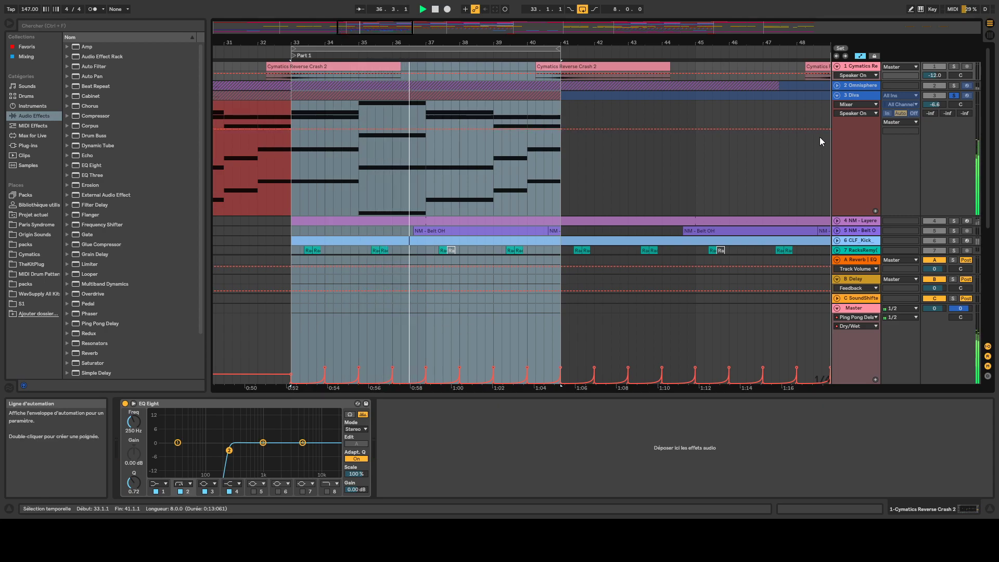
scroll(798, 143, "down", 3)
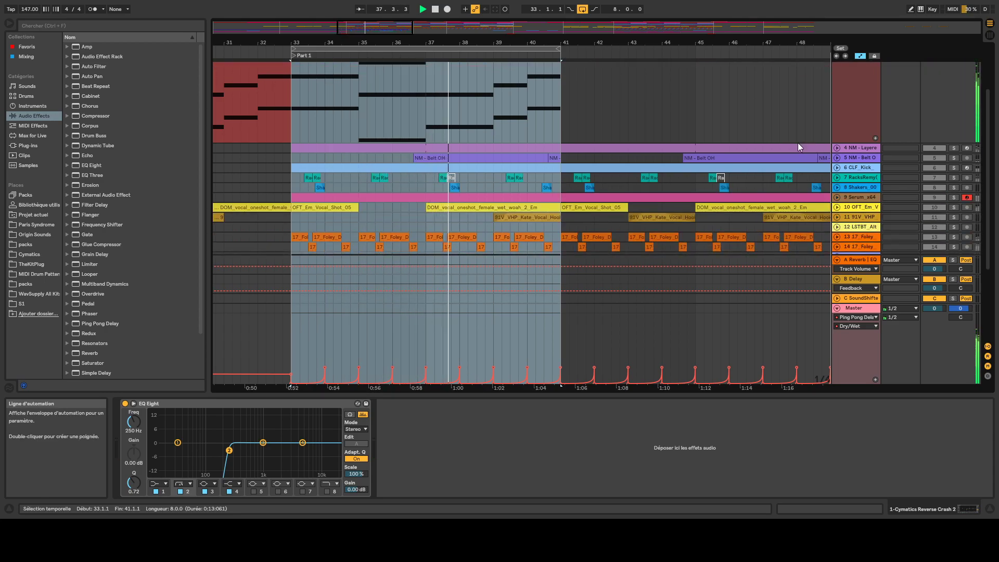
scroll(797, 142, "up", 3)
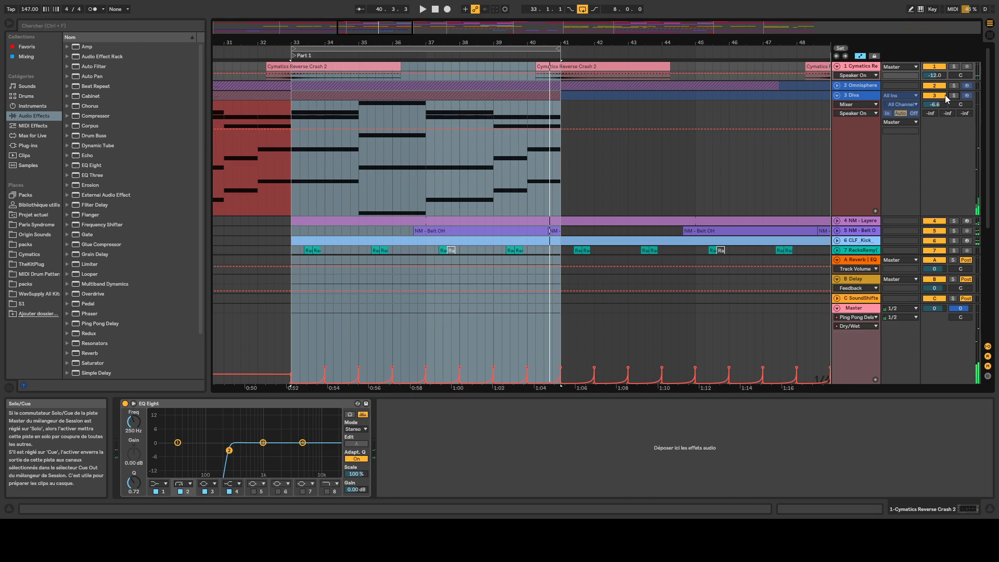
scroll(648, 173, "down", 3)
scroll(648, 172, "up", 3)
scroll(545, 177, "down", 3)
scroll(547, 168, "up", 3)
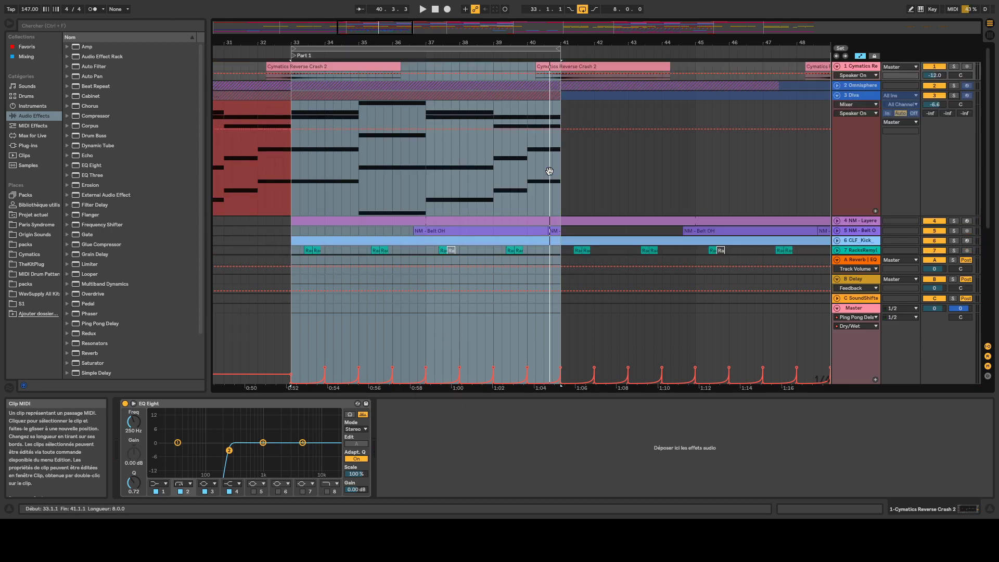
Step: Examine the notes of the Diva clip at bar 33 in an enlarged note editor, and display the Diva track's device chain
double_click(448, 97)
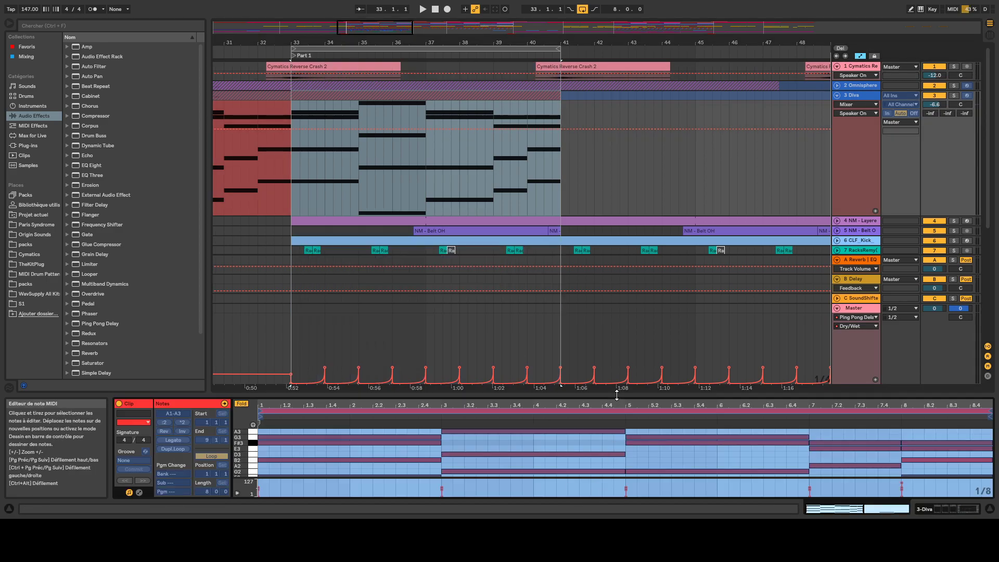
left_click_drag(616, 394, 621, 255)
left_click_drag(661, 225, 675, 443)
double_click(862, 68)
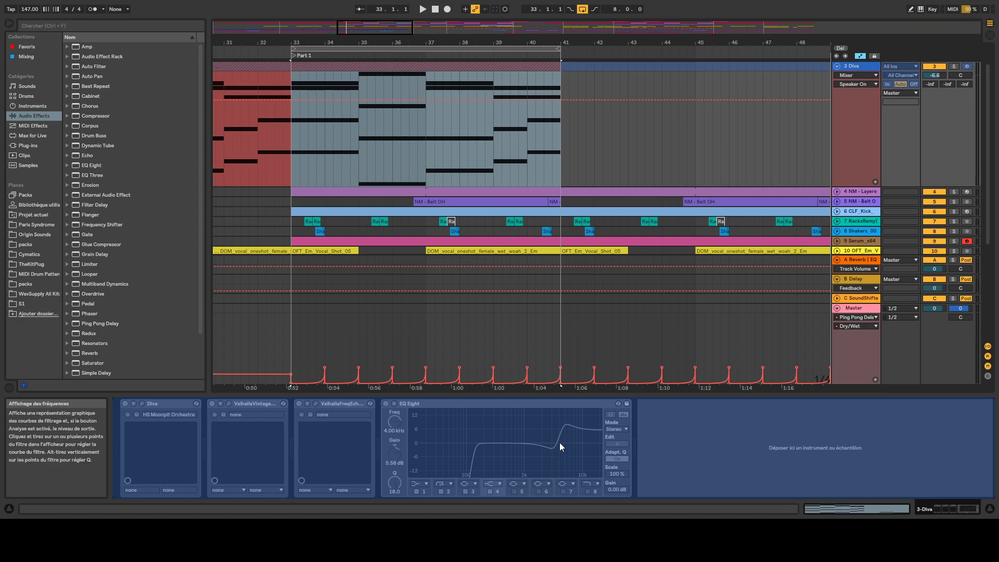
Step: Expand the Omnisphere track and display its device chain
scroll(791, 198, "up", 2)
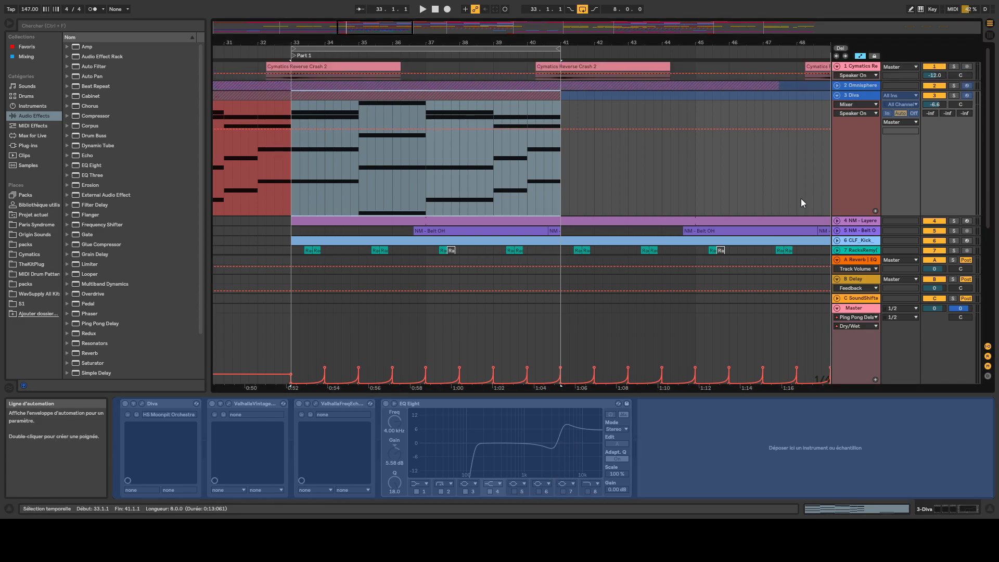
left_click(837, 85)
left_click(859, 85)
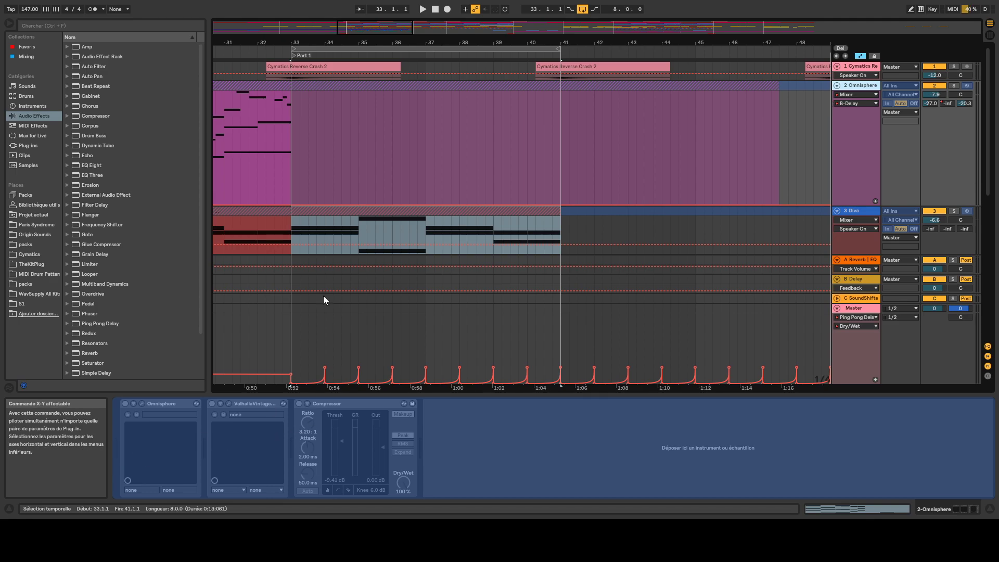
Step: Select bars 57 to 65 at the start of section 2 across all tracks and loop them
scroll(411, 265, "down", 3)
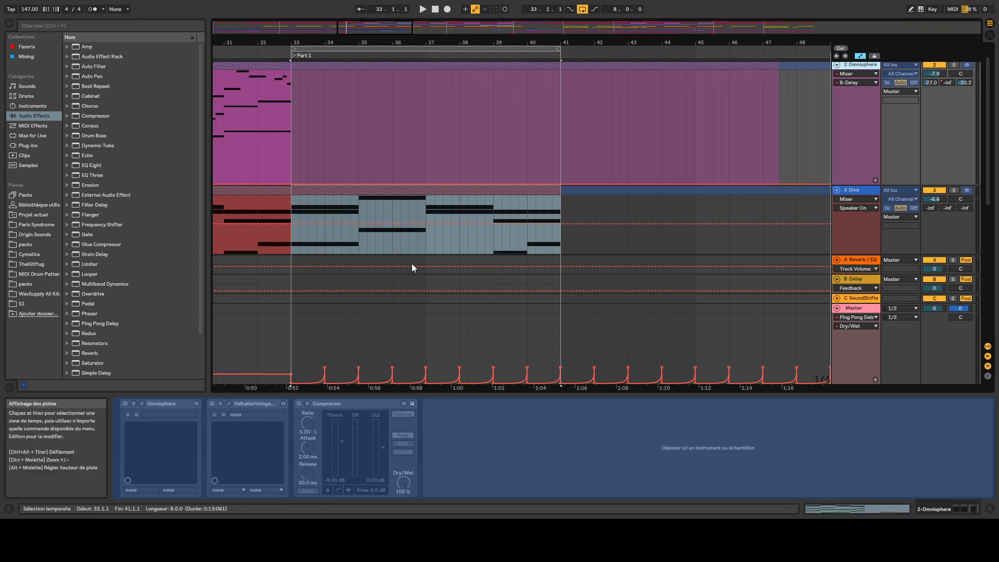
left_click_drag(351, 42, 349, 26)
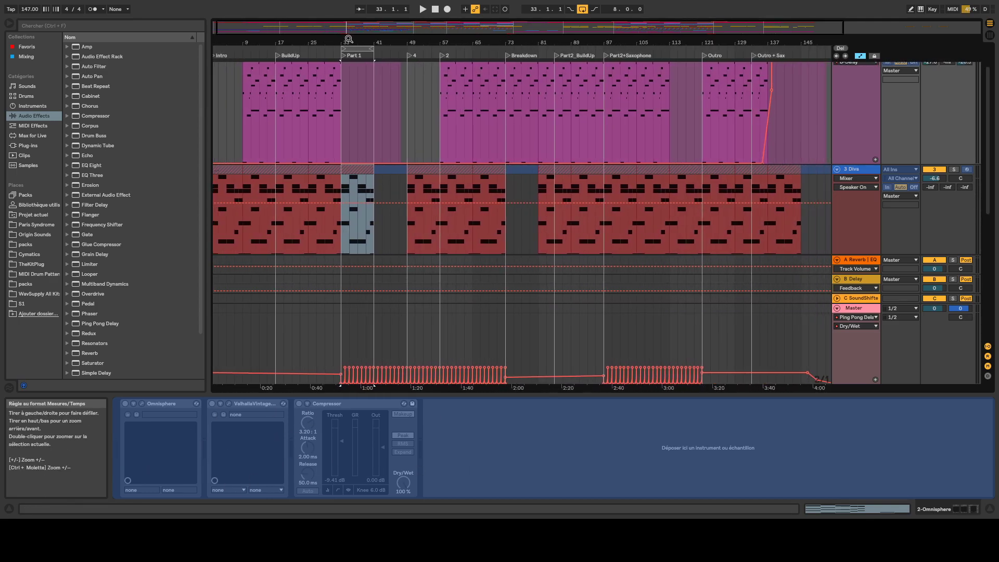
left_click_drag(456, 40, 457, 68)
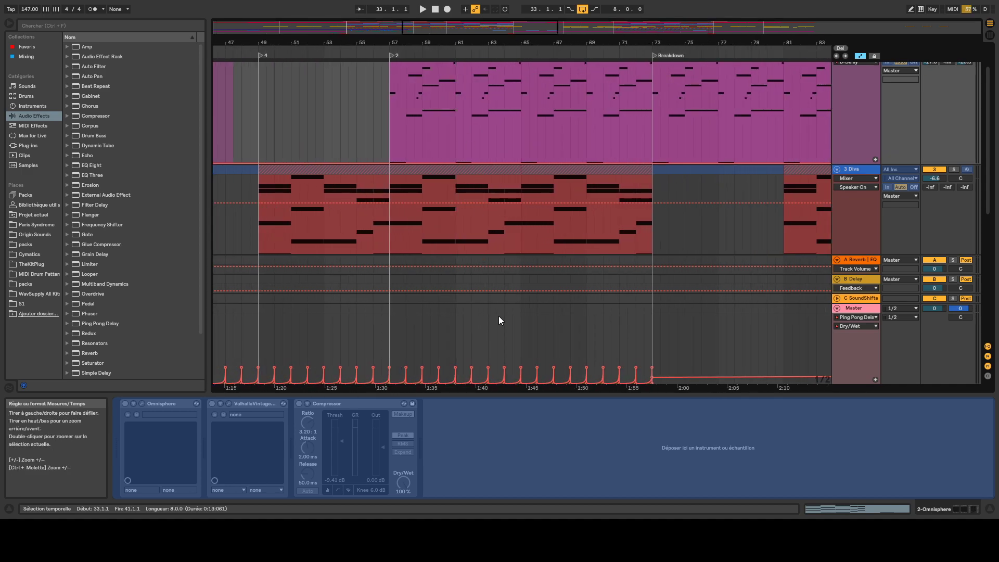
left_click_drag(521, 379, 390, 50)
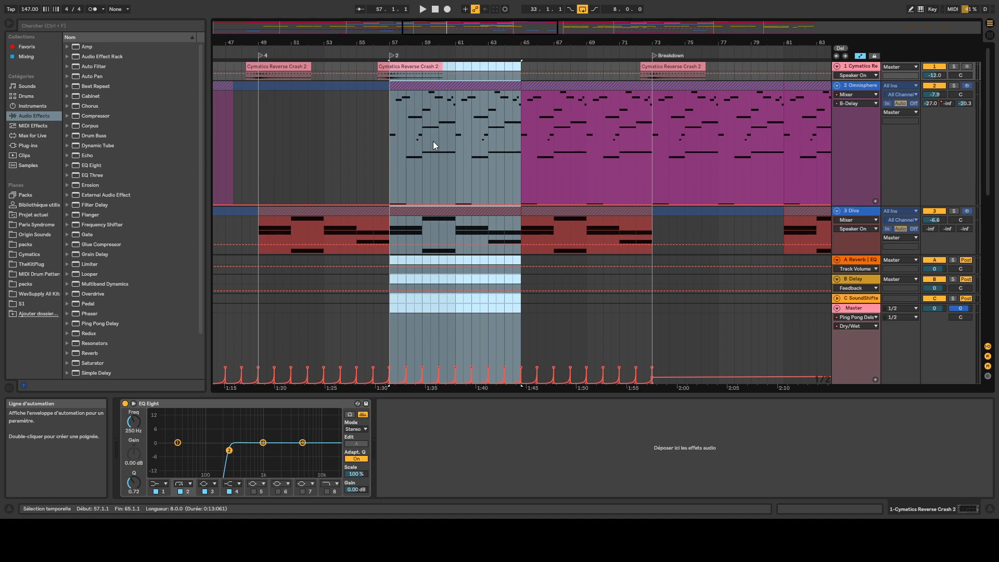
key("ctrl+l")
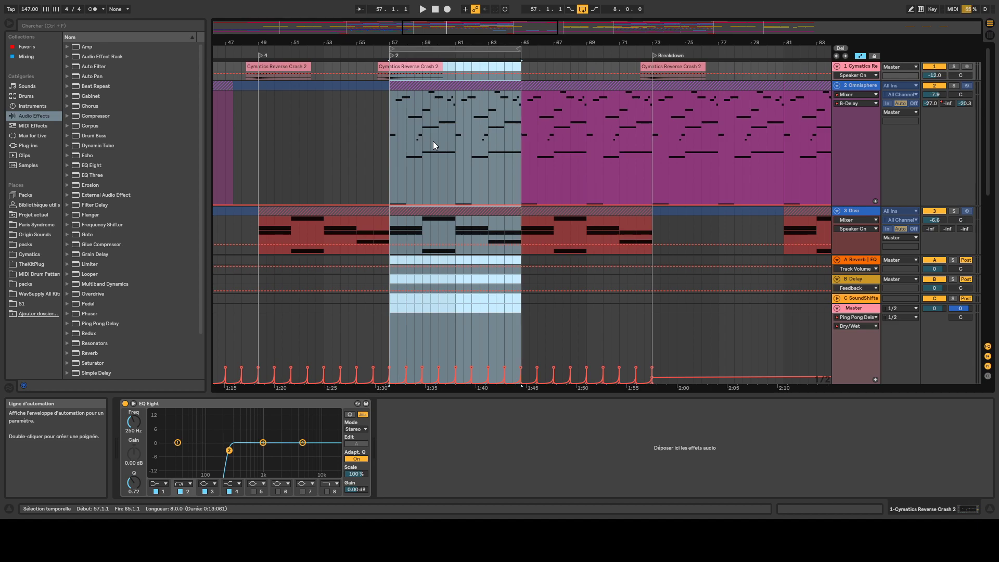
Step: Solo the Omnisphere track and listen to it over the looped section 2 bars
left_click(954, 86)
key("space")
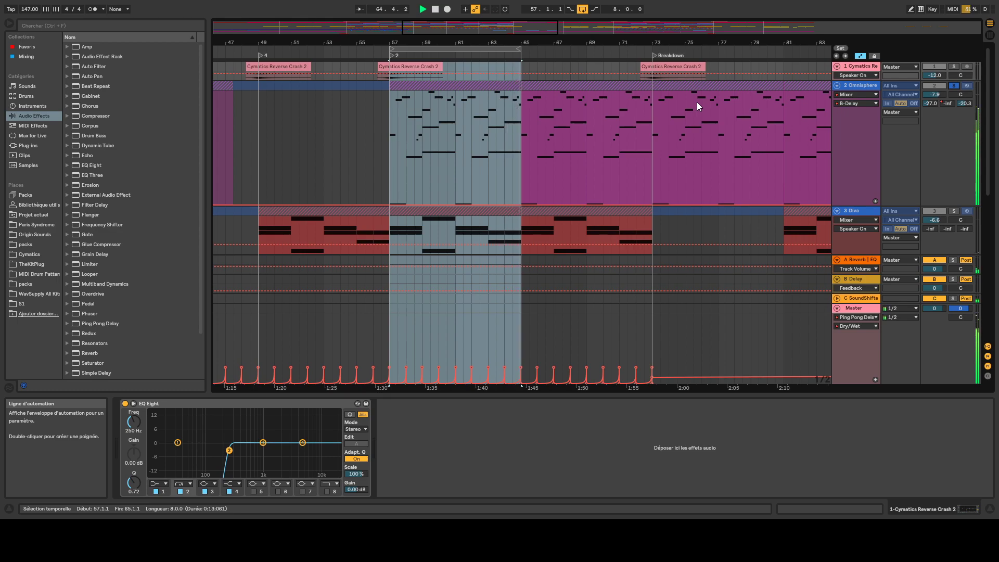
key("space")
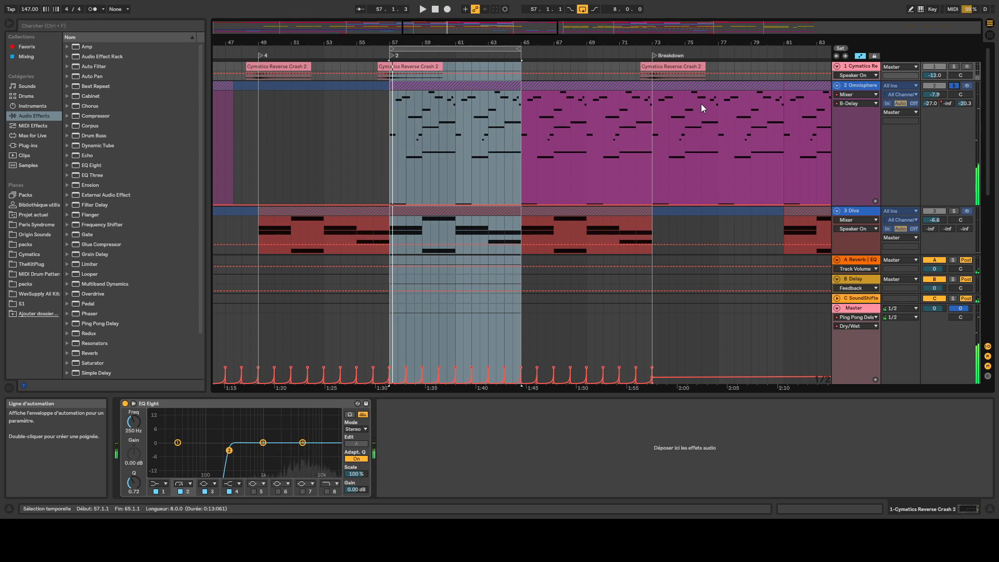
Step: Collapse the Omnisphere and Diva tracks, and expand the CLF_Kick track with its device chain displayed
left_click(837, 86)
left_click(836, 95)
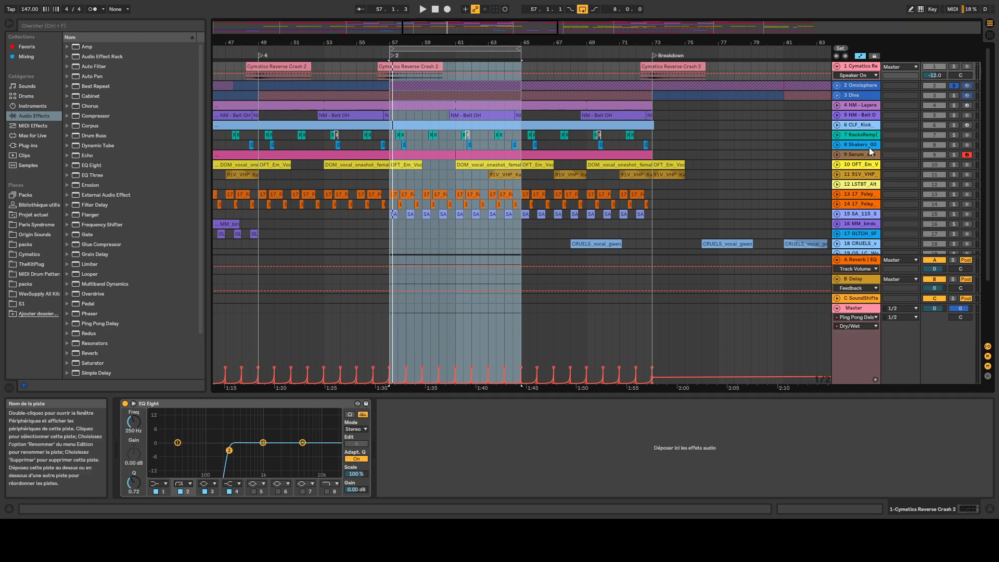
left_click(838, 125)
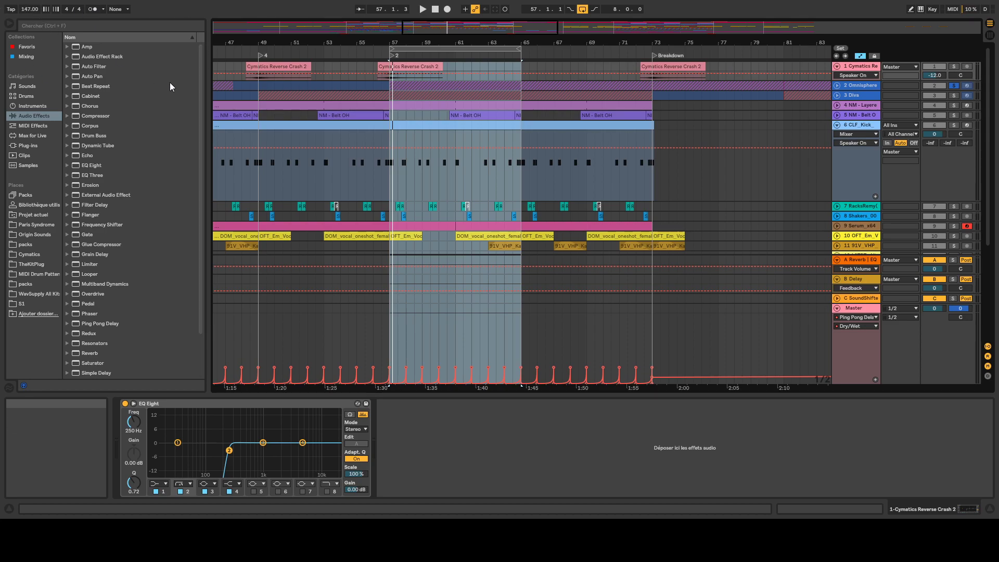
left_click(857, 125)
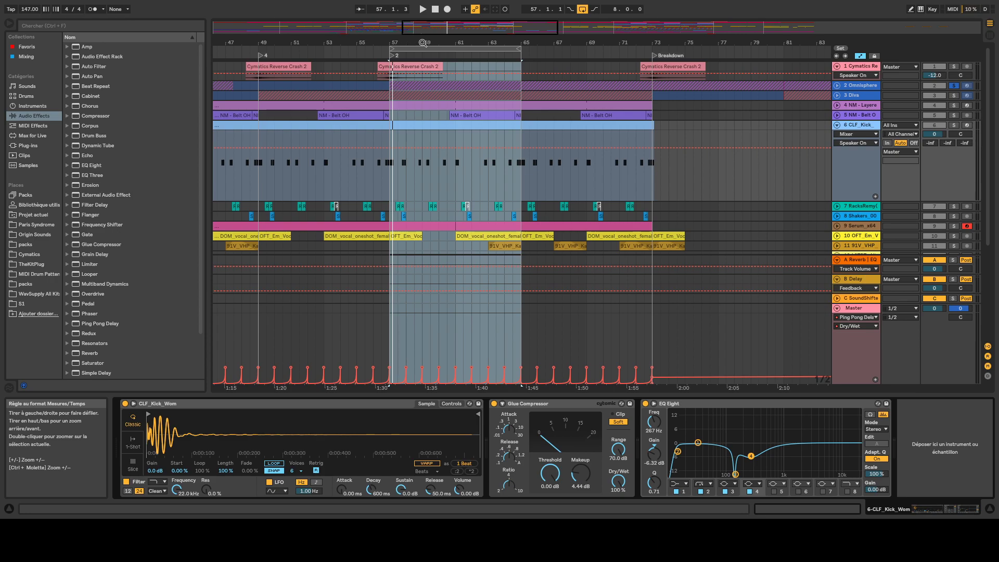
Step: Solo the CLF_Kick track in place of Omnisphere and listen to its pattern over the looped bars 57 to 65
left_click_drag(413, 39, 414, 95)
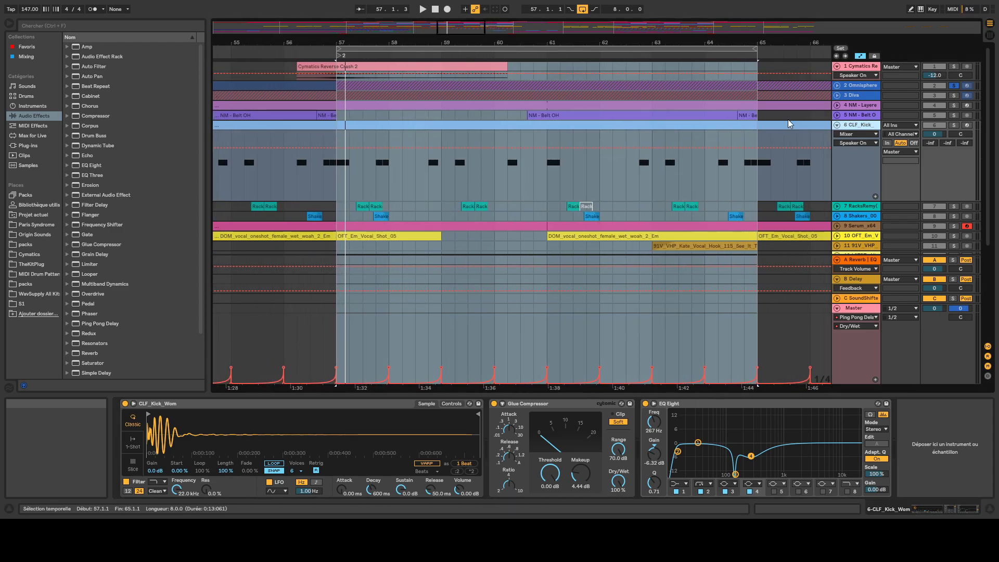
left_click(955, 127)
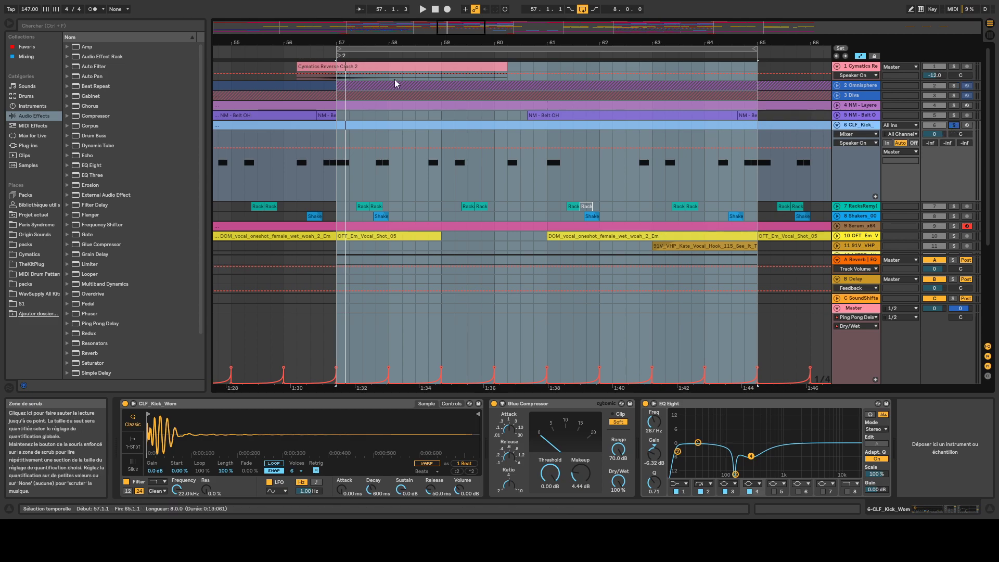
left_click(857, 128)
left_click(323, 50)
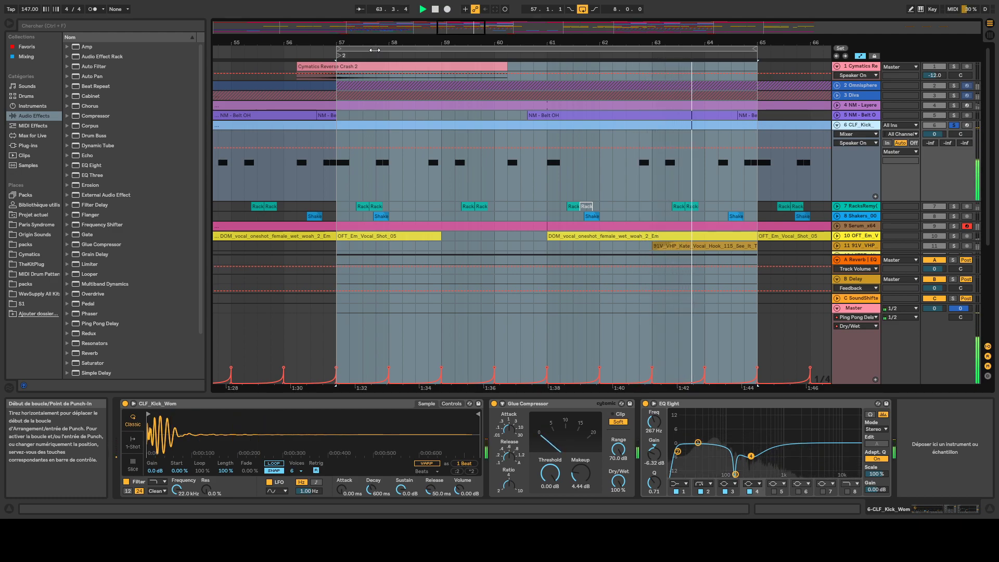
key("space")
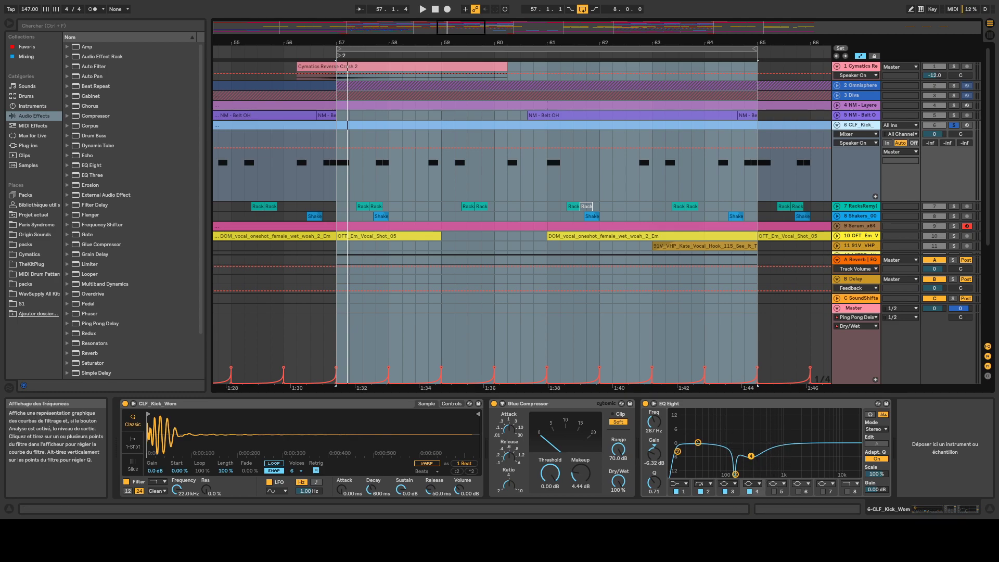
Step: Collapse the CLF_Kick track, expand and solo the NM - Layered HH track, and listen to it over looped bars 57 to 65
left_click(836, 125)
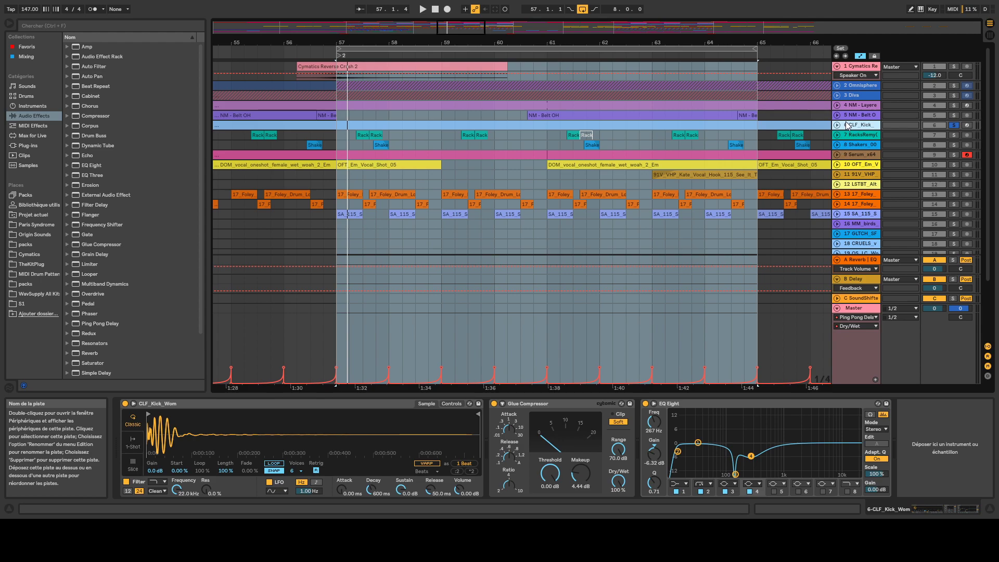
left_click(837, 104)
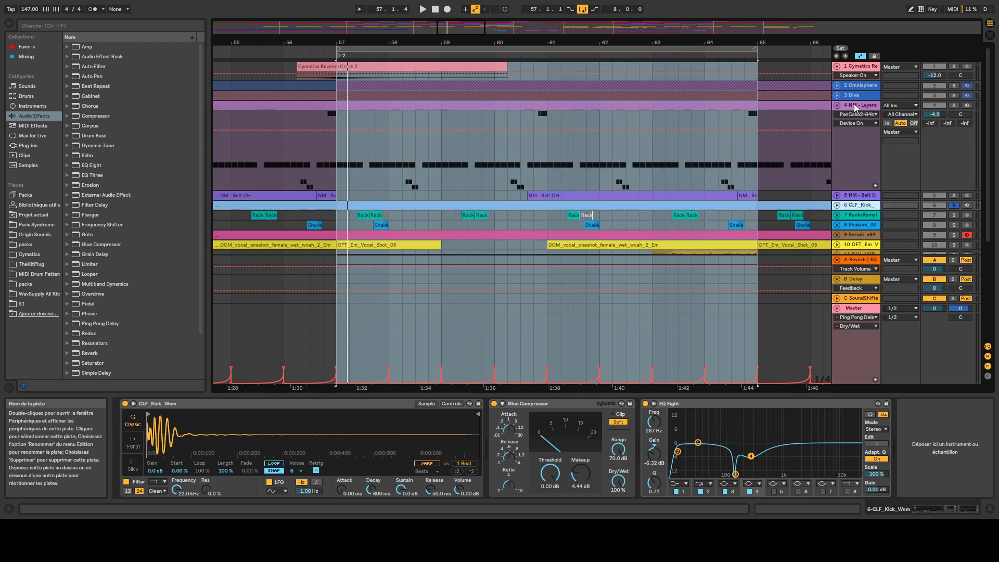
left_click(855, 106)
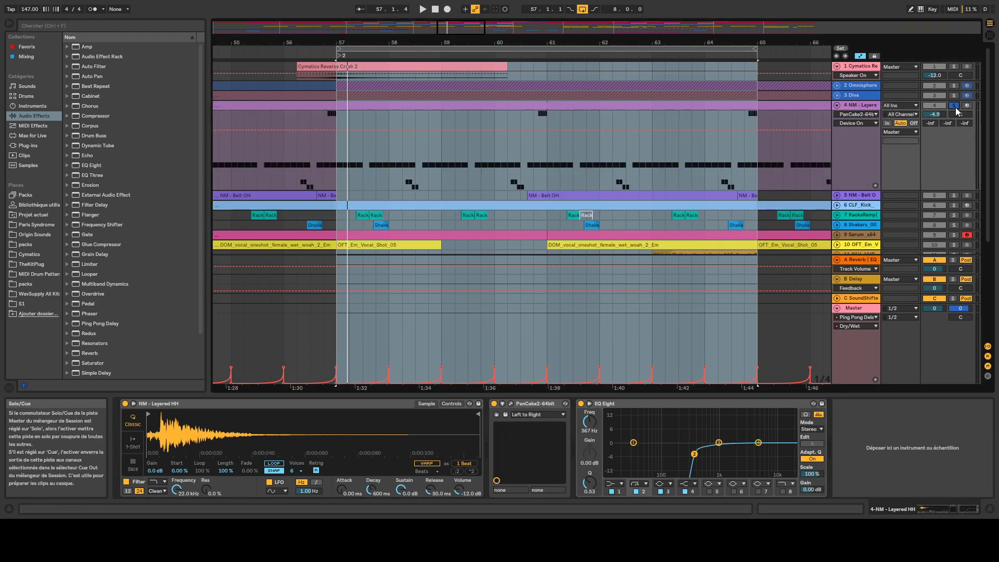
left_click(318, 52)
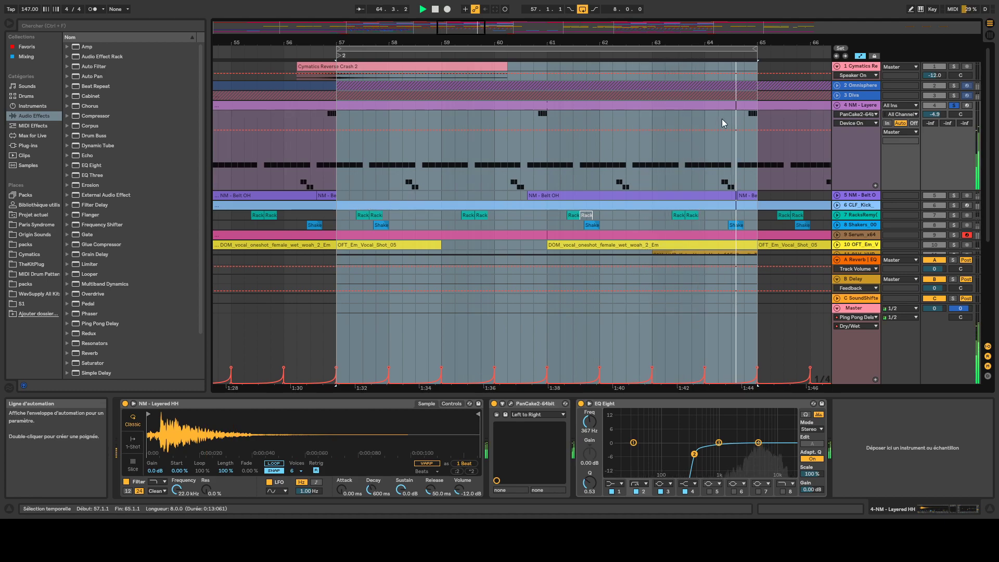
key("space")
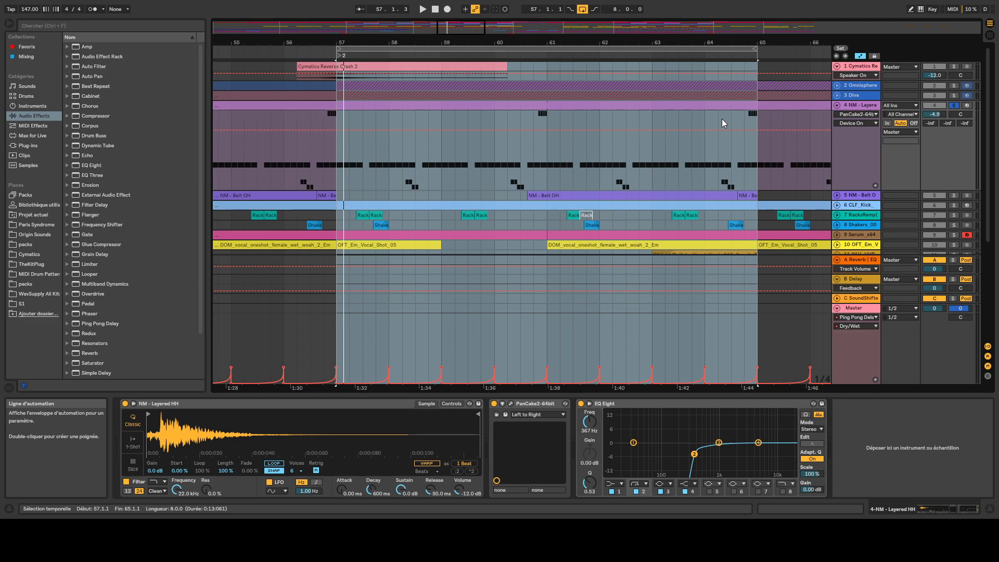
Step: Examine the MIDI notes of the NM - Layered HH clip in an enlarged note editor, and return to the track's device chain
left_click(577, 104)
left_click(897, 510)
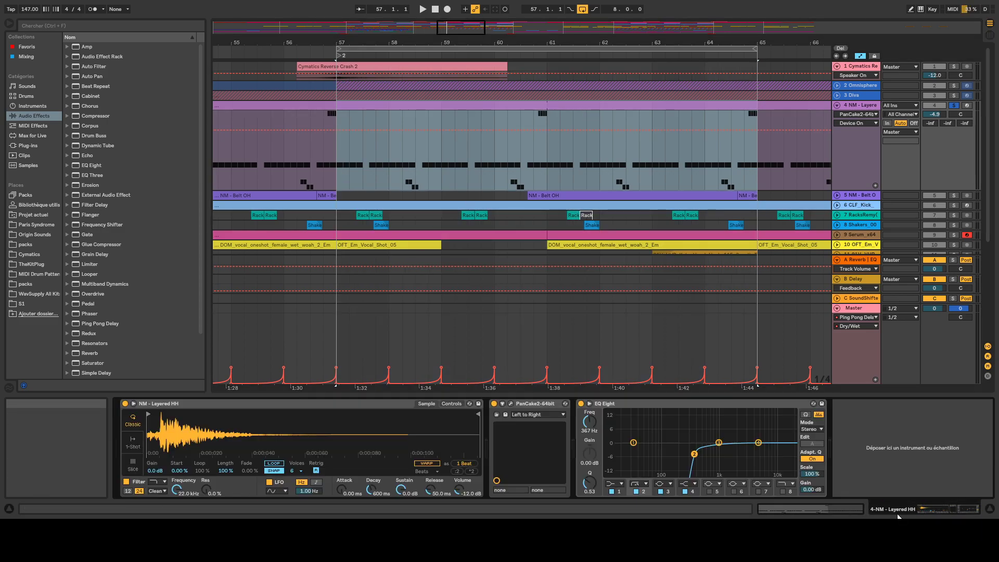
key("shift+Tab")
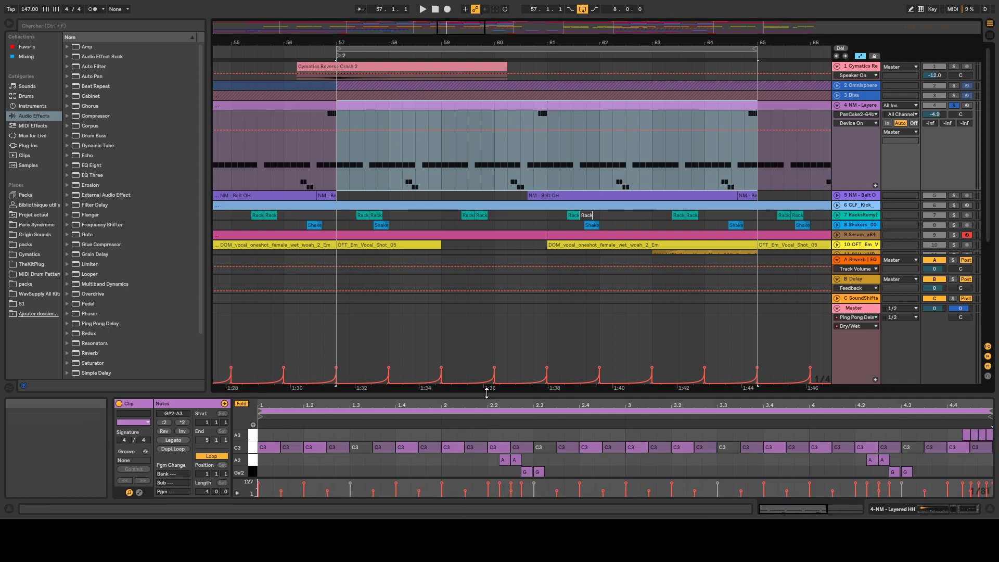
left_click_drag(494, 393, 497, 274)
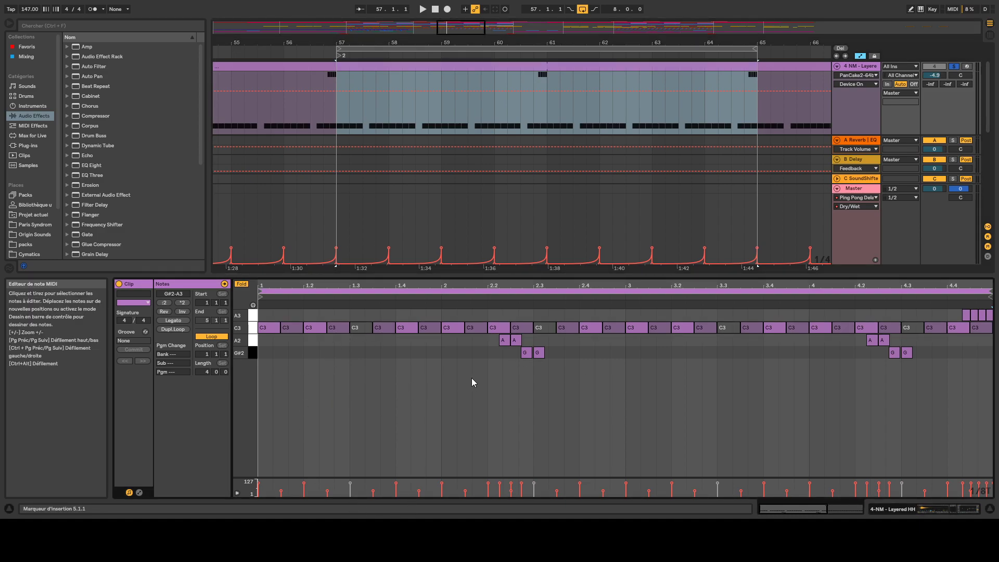
left_click_drag(654, 278, 654, 396)
left_click(903, 510)
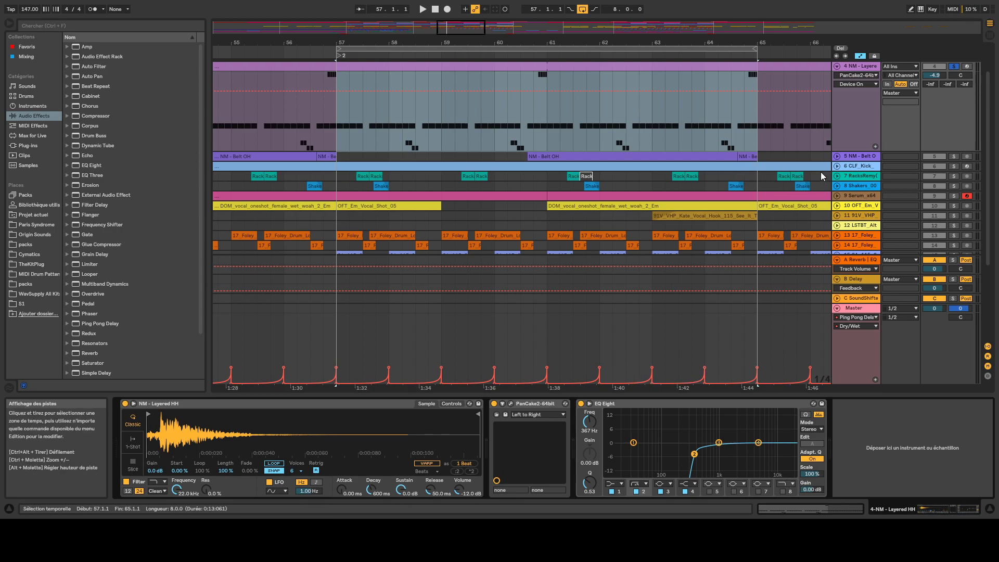
Step: Expand the NM - Belt OH track, solo it in place of NM - Layered HH, and listen to it over the loop
left_click(836, 156)
left_click(865, 161)
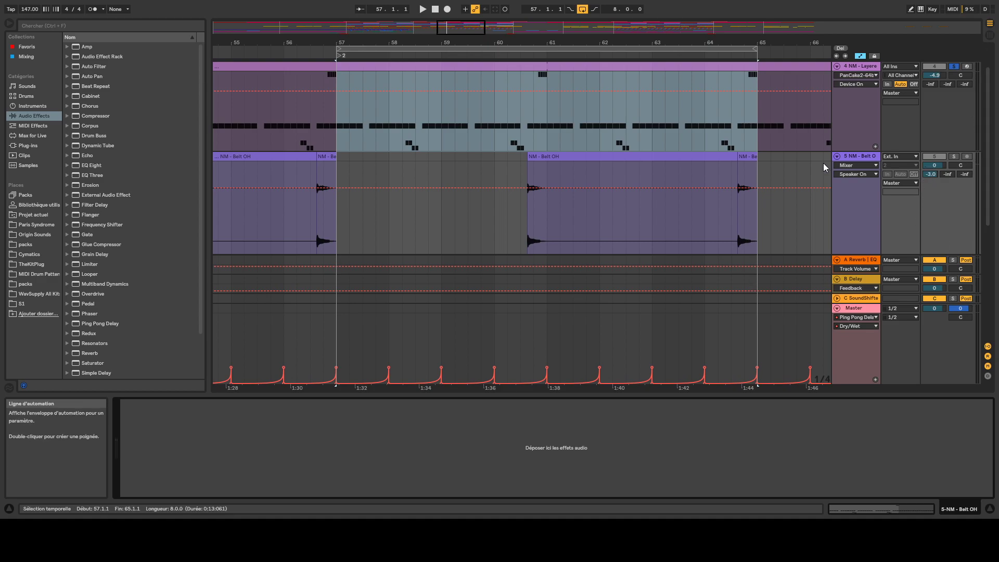
left_click(953, 156)
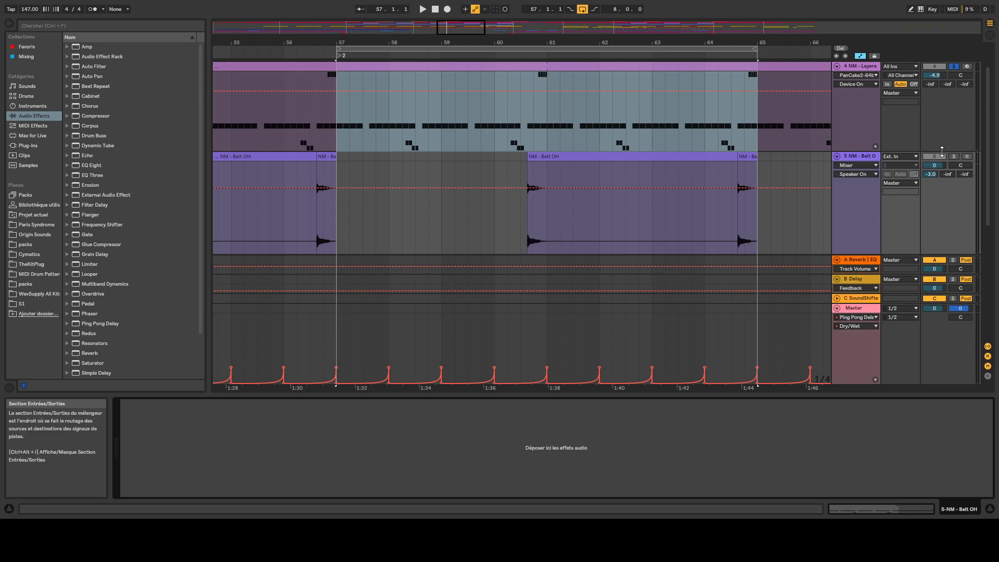
left_click(333, 56)
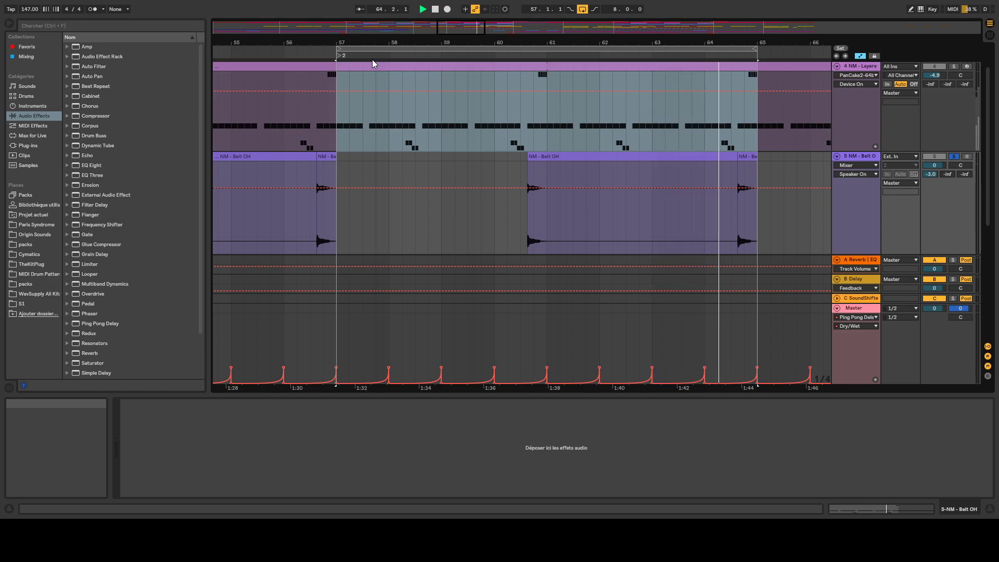
key("space")
Step: Expand the RacksRemy(Rimshot) track with its device chain, solo it, and listen to its pattern over the loop before collapsing it
scroll(776, 148, "down", 3)
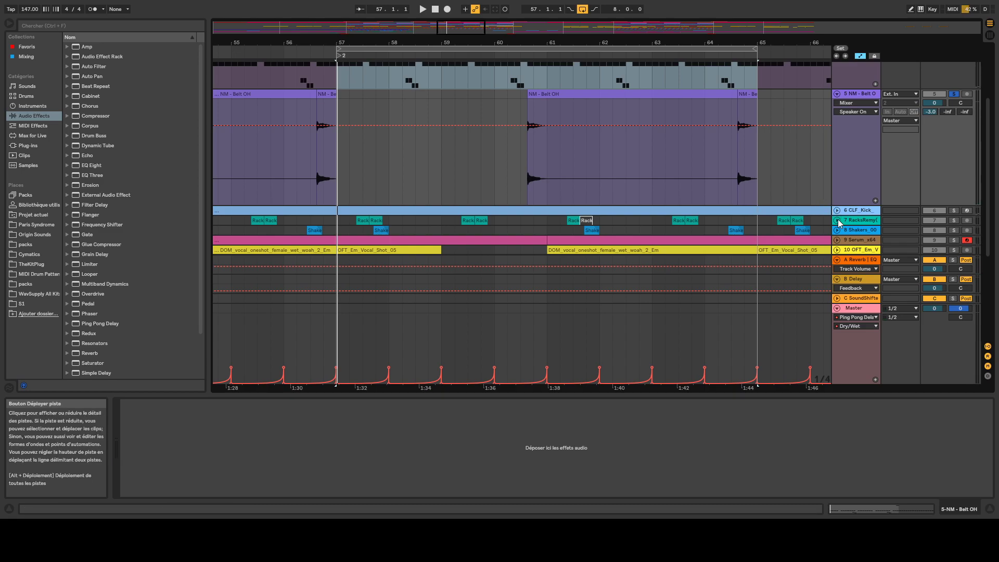
left_click(836, 220)
scroll(809, 151, "down", 4)
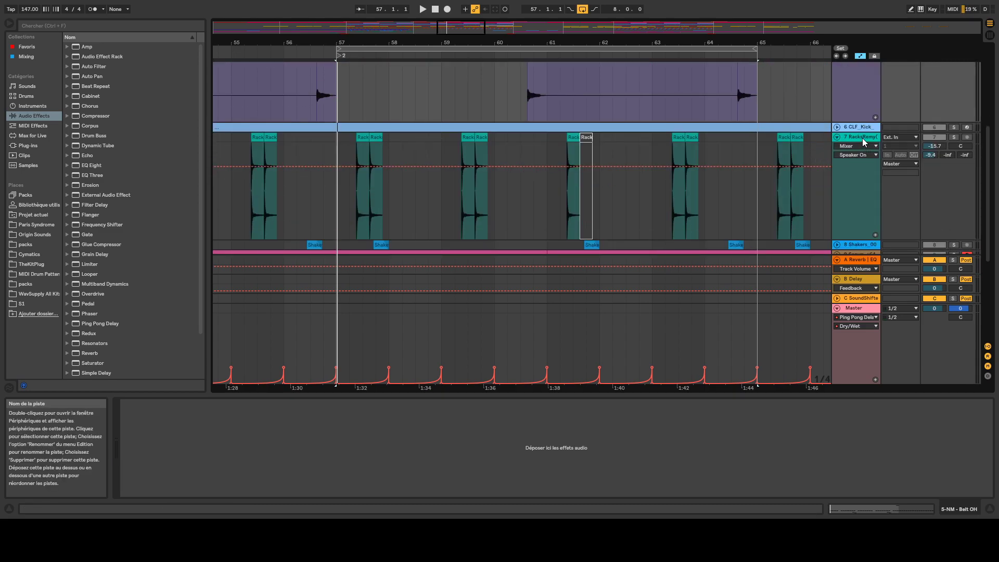
left_click(858, 171)
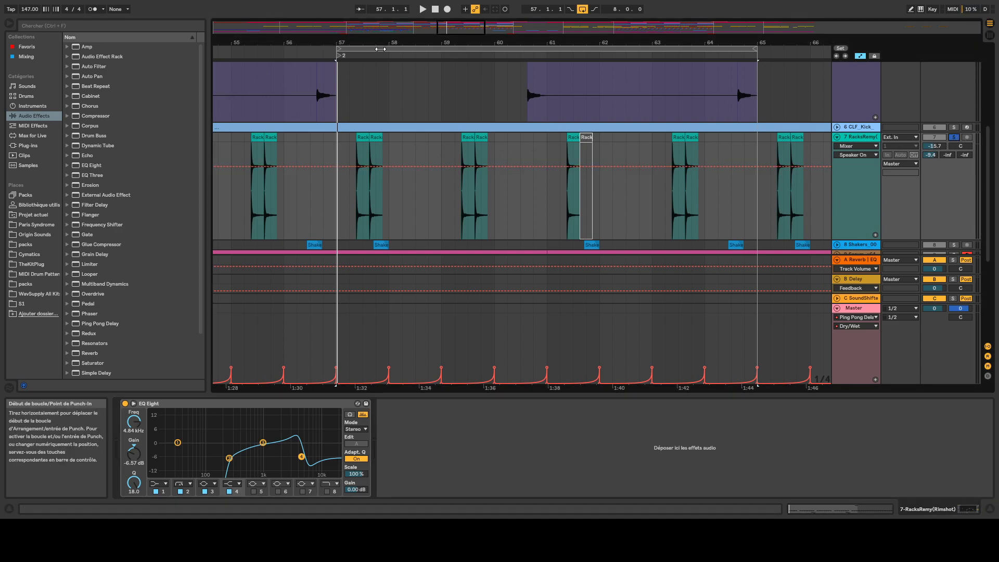
key("space")
left_click_drag(361, 42, 361, 21)
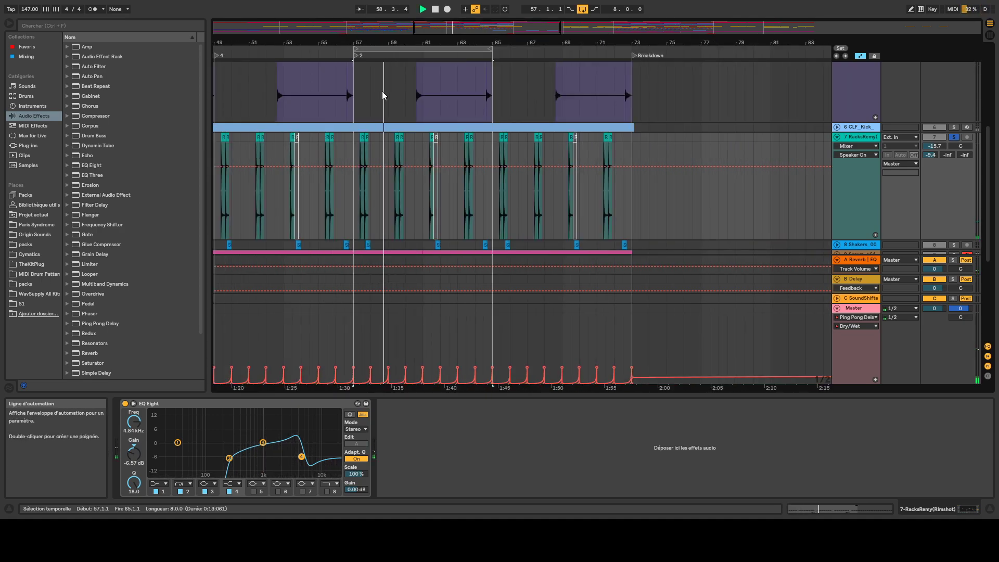
left_click(837, 136)
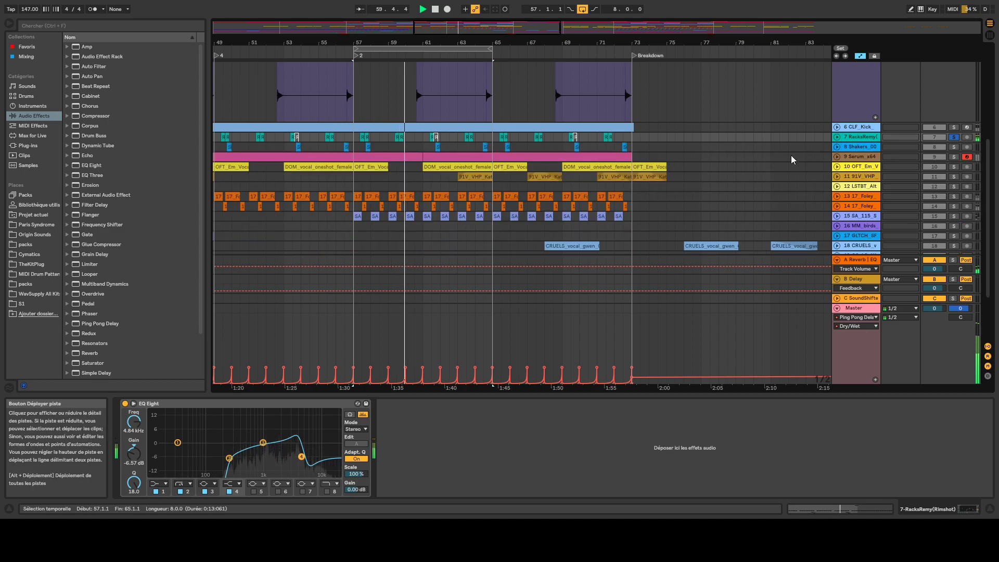
left_click_drag(427, 42, 523, 64)
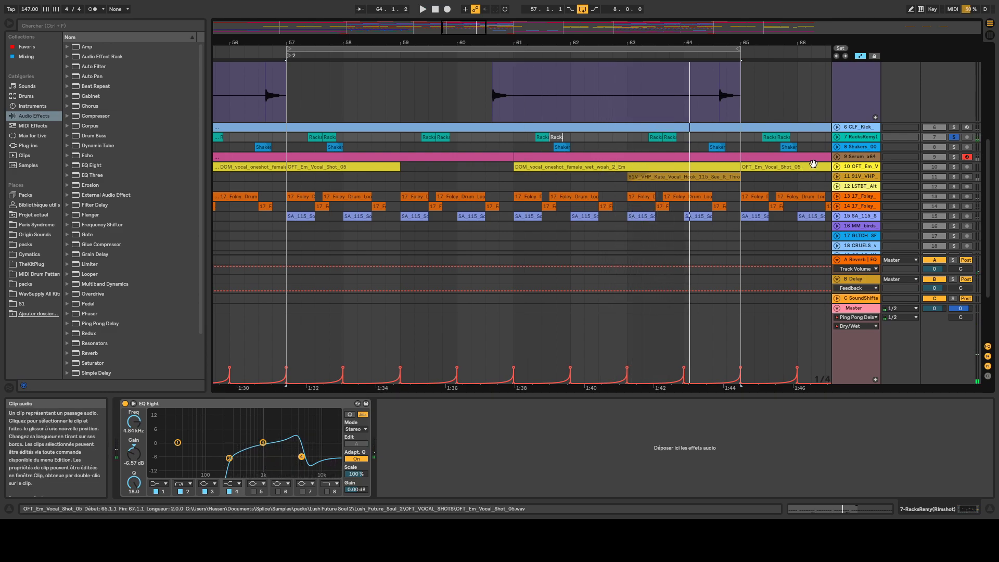
Step: Expand the RacksRemy(Rimshot) and Shakers_005 tracks, solo Shakers_005, and play it from the start of the loop
left_click(837, 137)
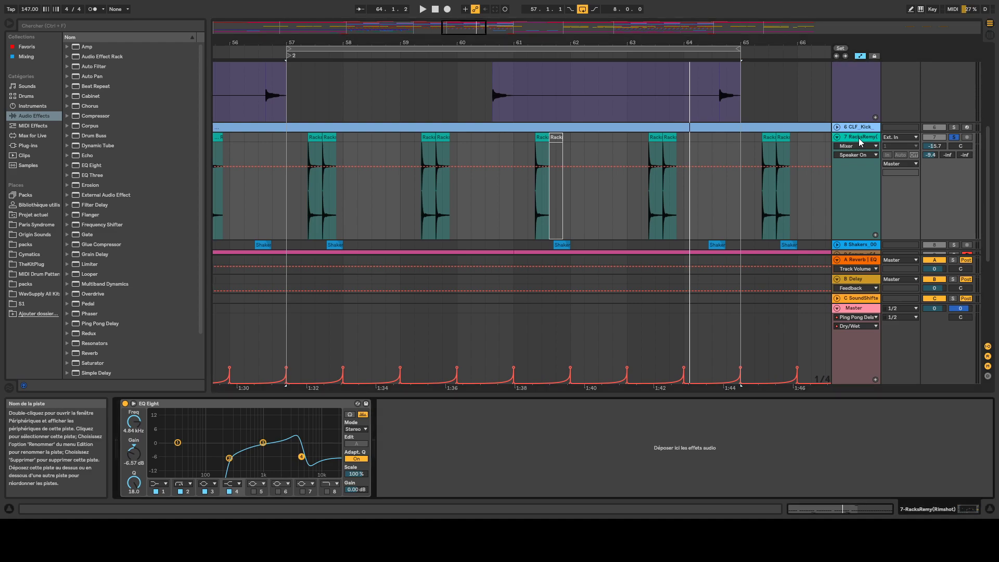
scroll(853, 143, "down", 2)
left_click(838, 192)
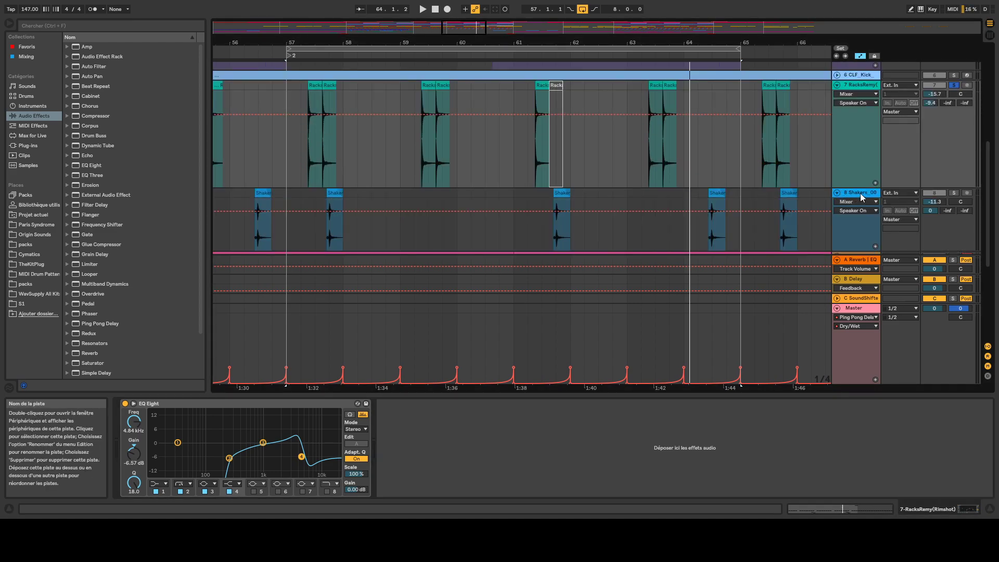
left_click(953, 193)
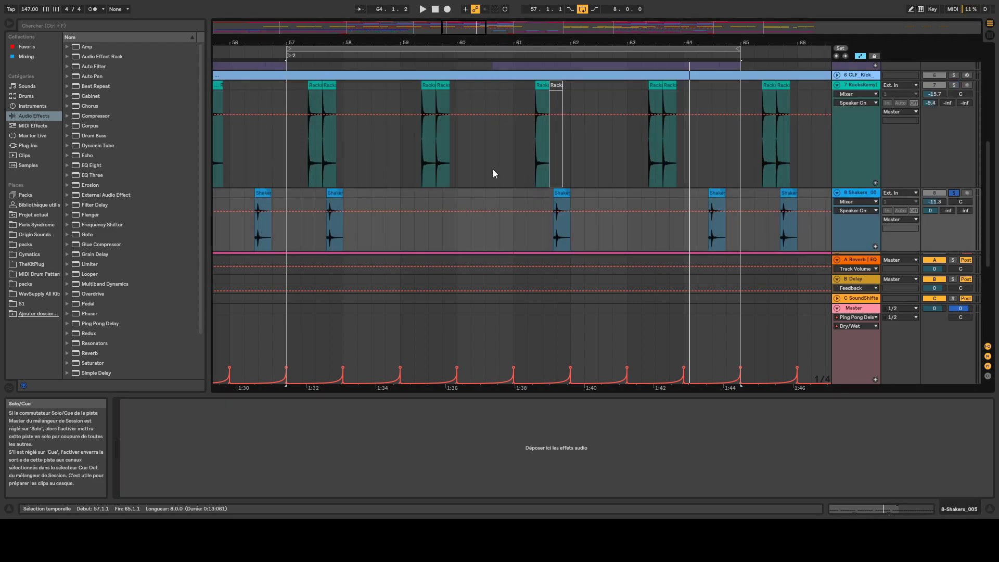
left_click(274, 49)
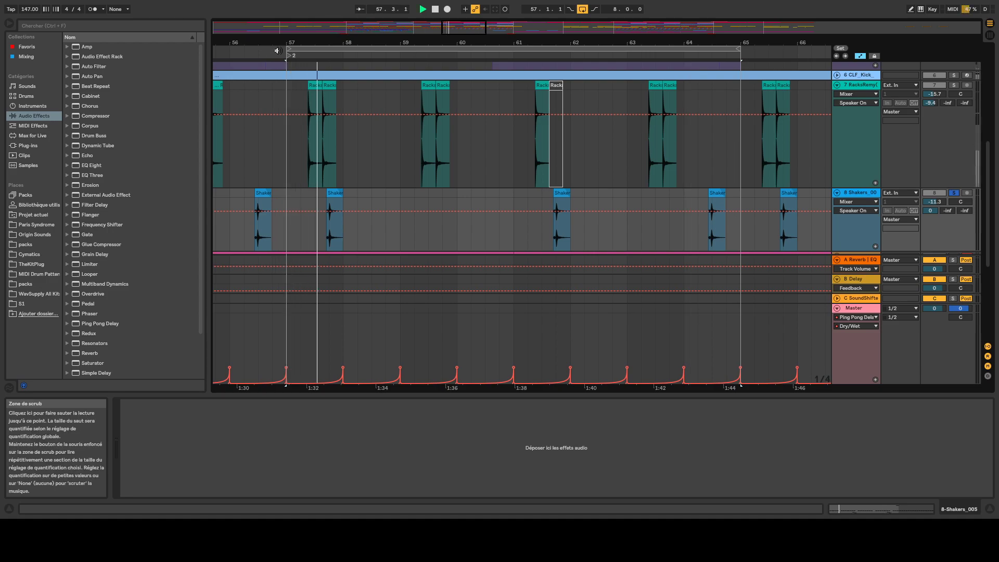
Step: Set the Shakers_005 track's send to the A Reverb return to -6.0 during playback, and stop playback
left_click(759, 211)
left_click_drag(932, 209, 932, 219)
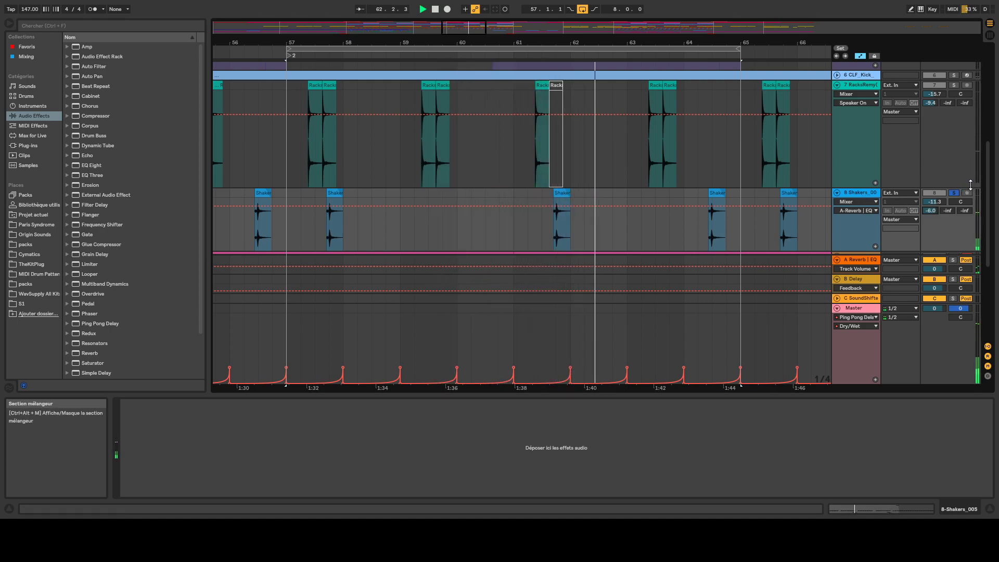
key("space")
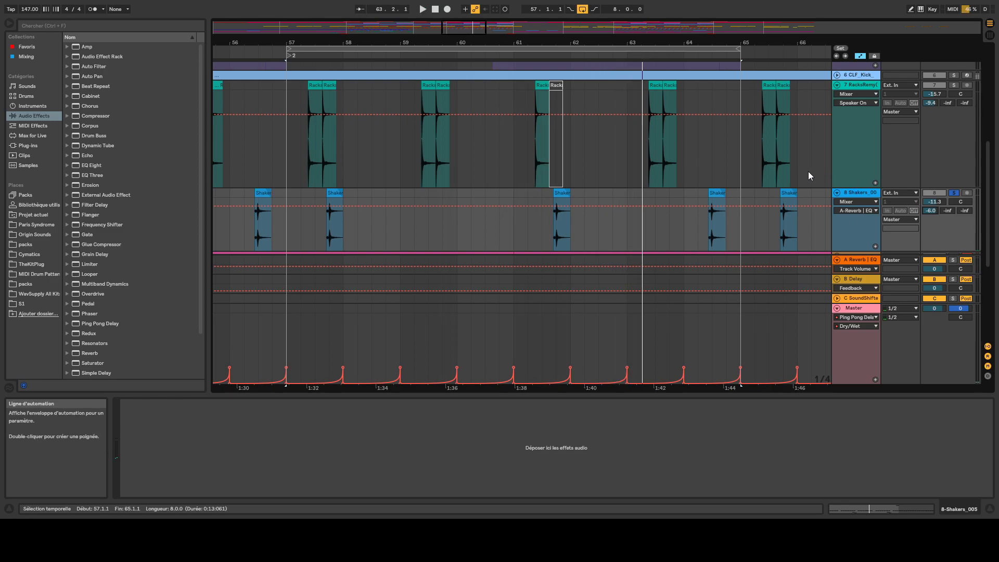
Step: Collapse the Shakers_005 track and expand track 13, the 17_Foley_Drum_Loop track
scroll(809, 172, "down", 3)
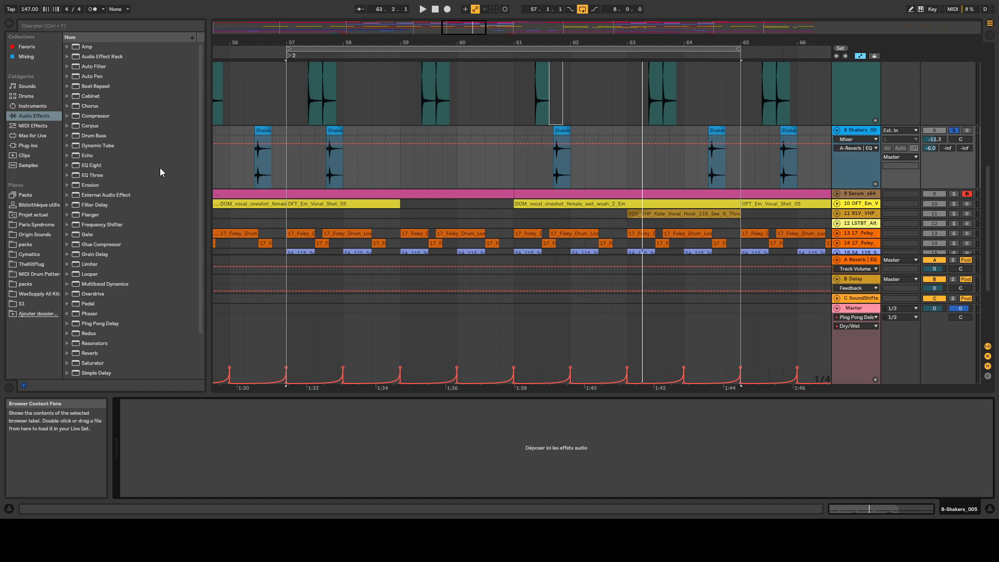
left_click(837, 132)
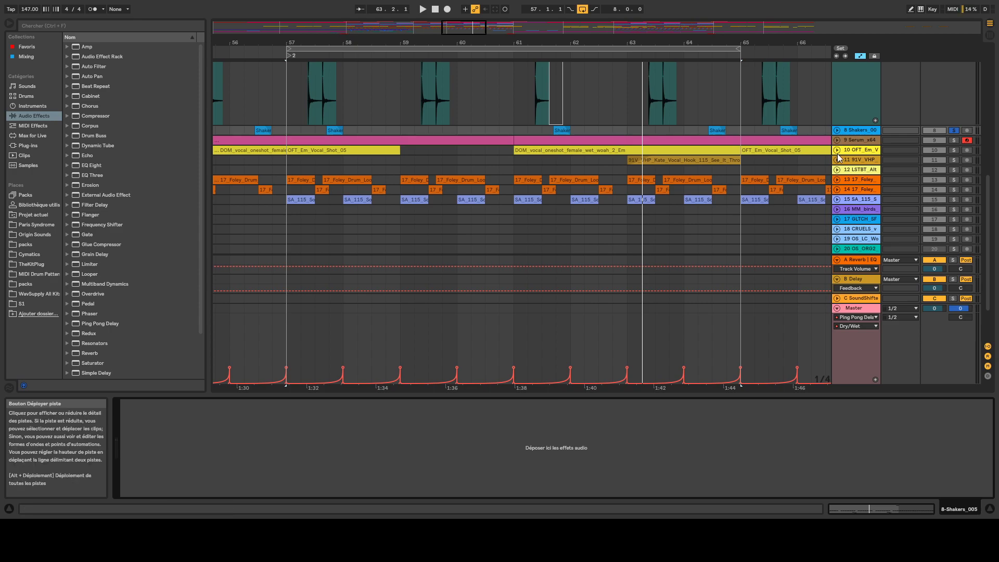
left_click(838, 150)
left_click(838, 150)
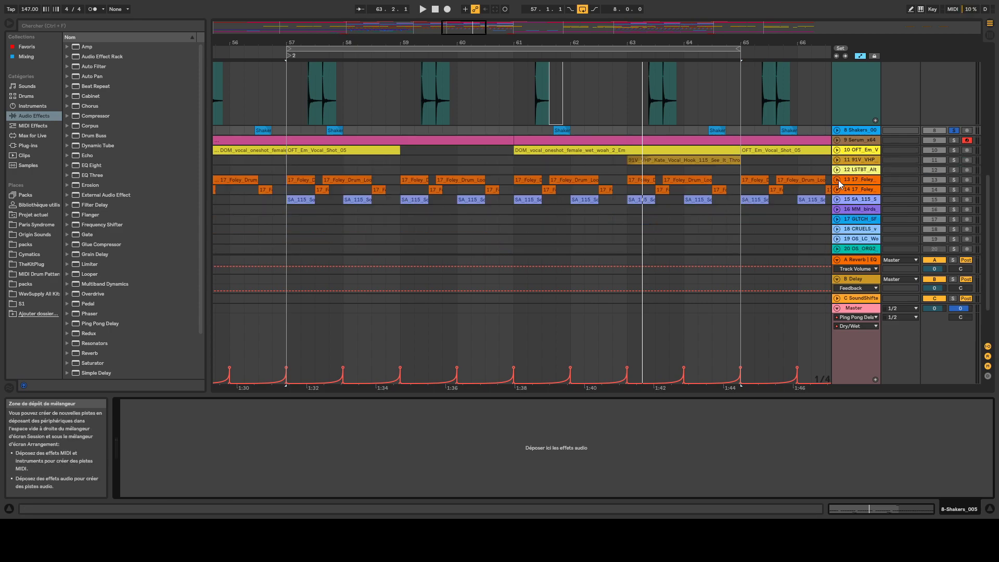
left_click(838, 179)
Step: Collapse the NM - Belt OH, NM - Layered HH and RacksRemy(Rimshot) tracks
scroll(776, 187, "up", 5)
scroll(489, 165, "up", 2)
scroll(490, 165, "down", 6)
scroll(667, 171, "up", 3)
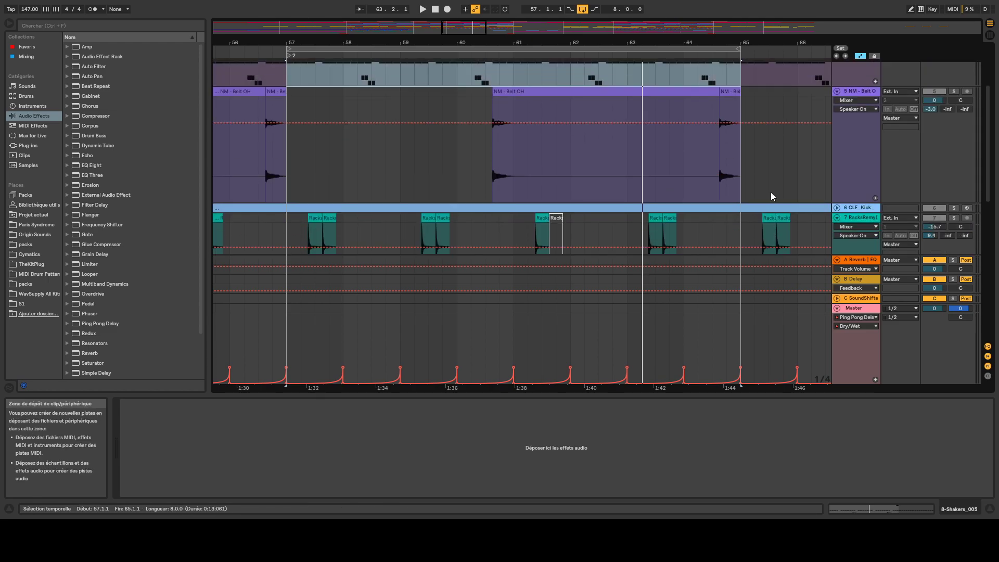
scroll(770, 196, "up", 3)
left_click(836, 155)
scroll(819, 177, "up", 2)
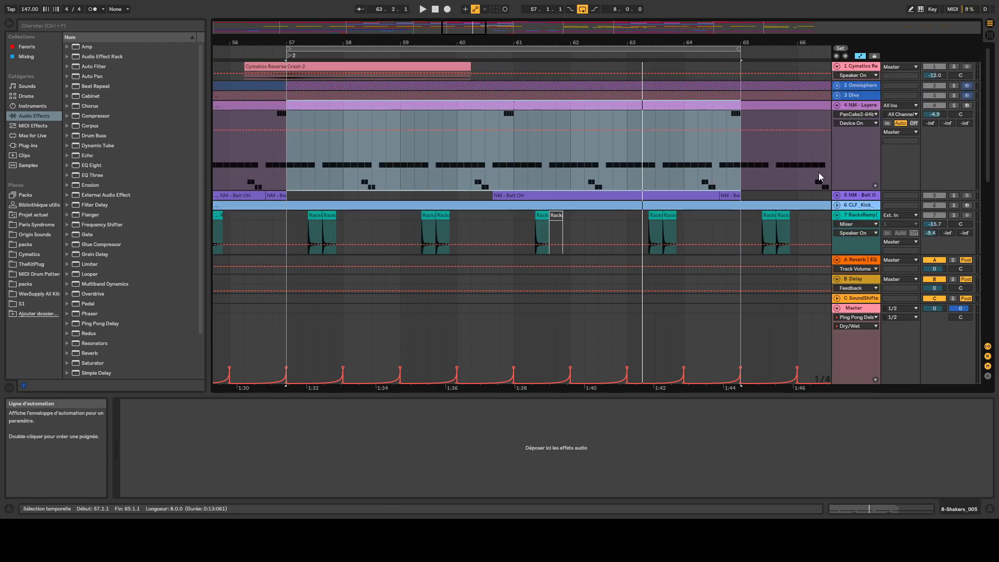
left_click(836, 106)
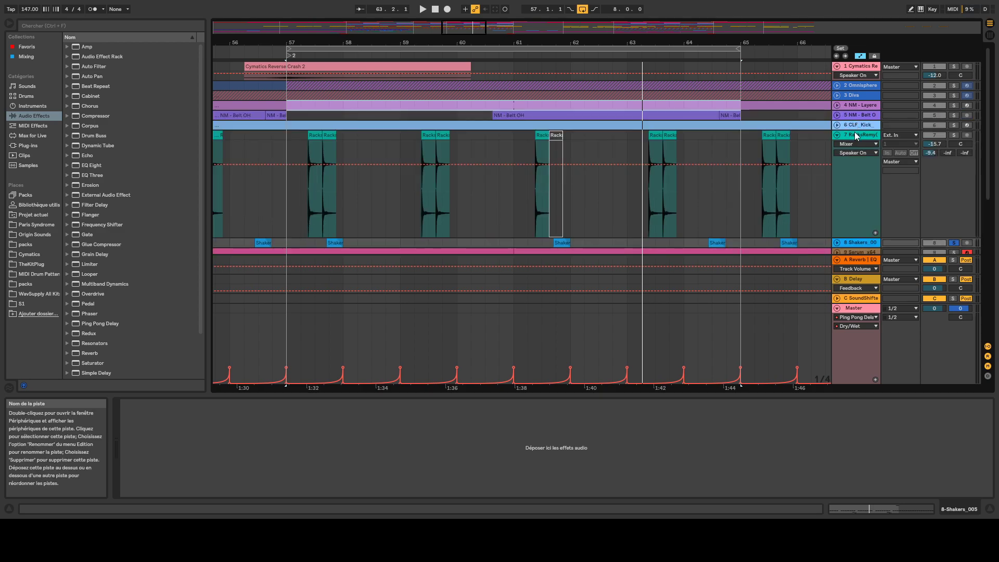
left_click(838, 135)
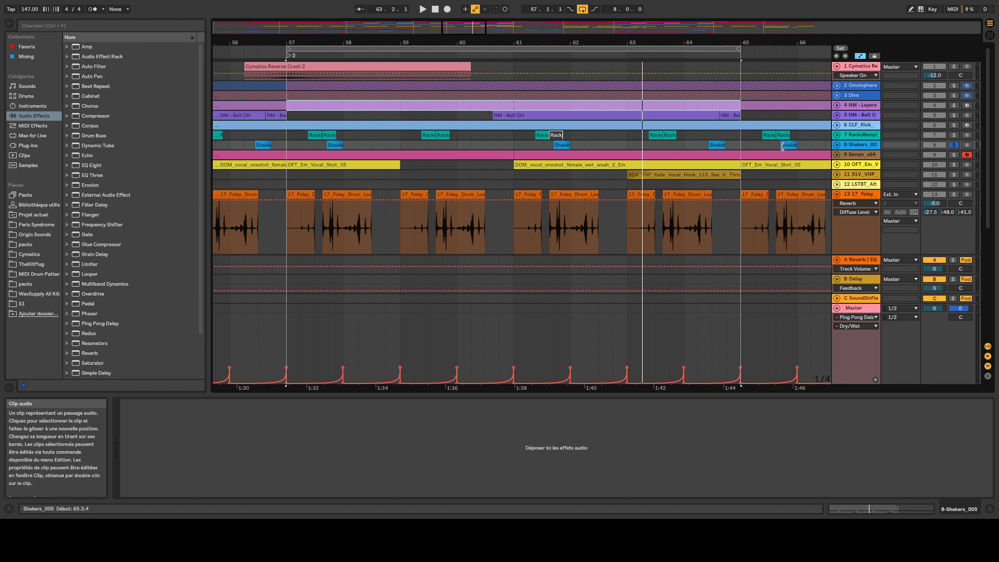
Step: Display the effects chain of the 17_Foley_Drum_Loop track and inspect its clips up close from bar 57
left_click(856, 193)
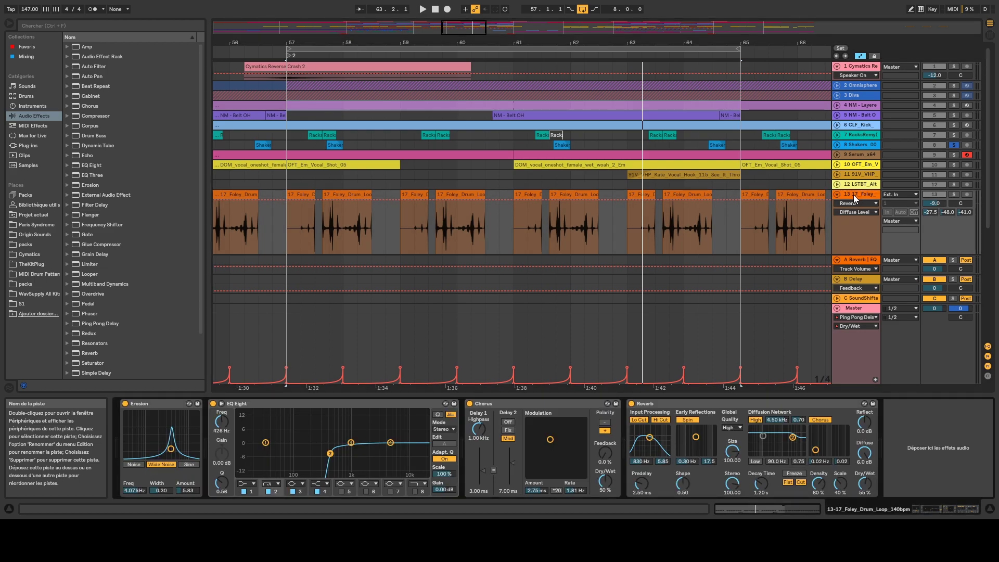
mouse_move(300, 38)
left_mouse_down()
mouse_move(300, 47)
mouse_move(300, 38)
left_mouse_up()
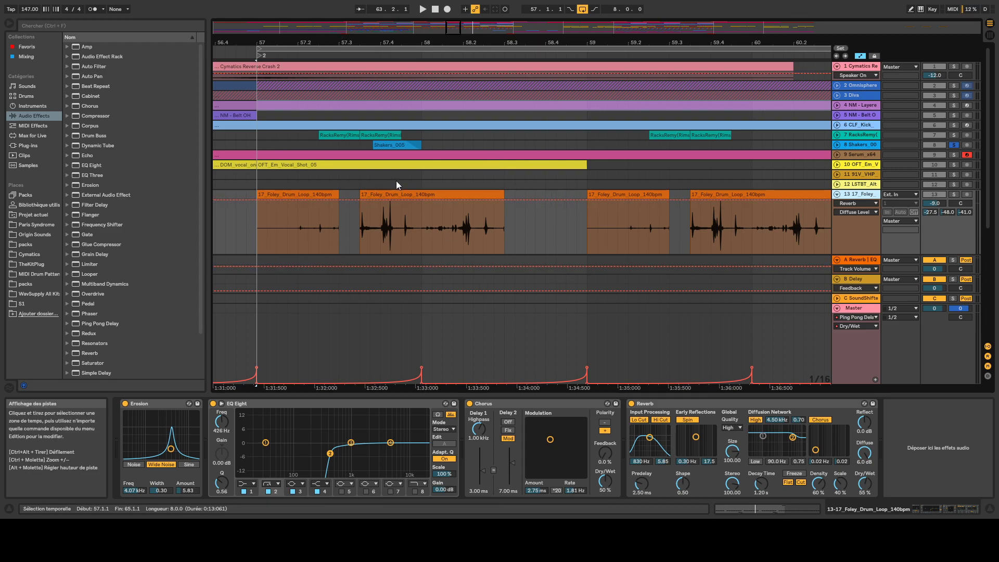
left_click_drag(425, 42, 392, 32)
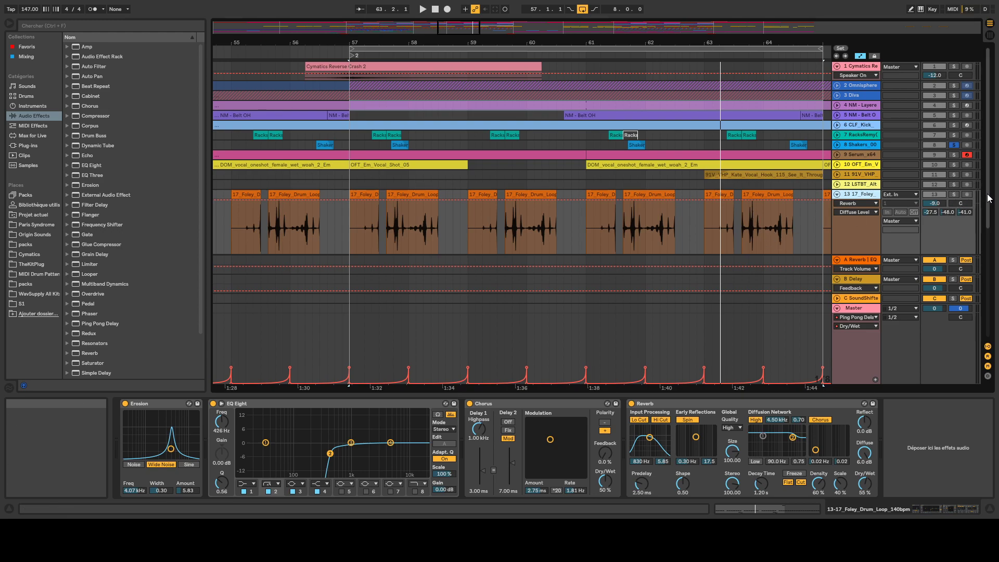
Step: Solo the CLF_Kick, NM - Layered HH and first 17_Foley_Drum_Loop tracks and play them together from bar 57
left_click(953, 125, "ctrl")
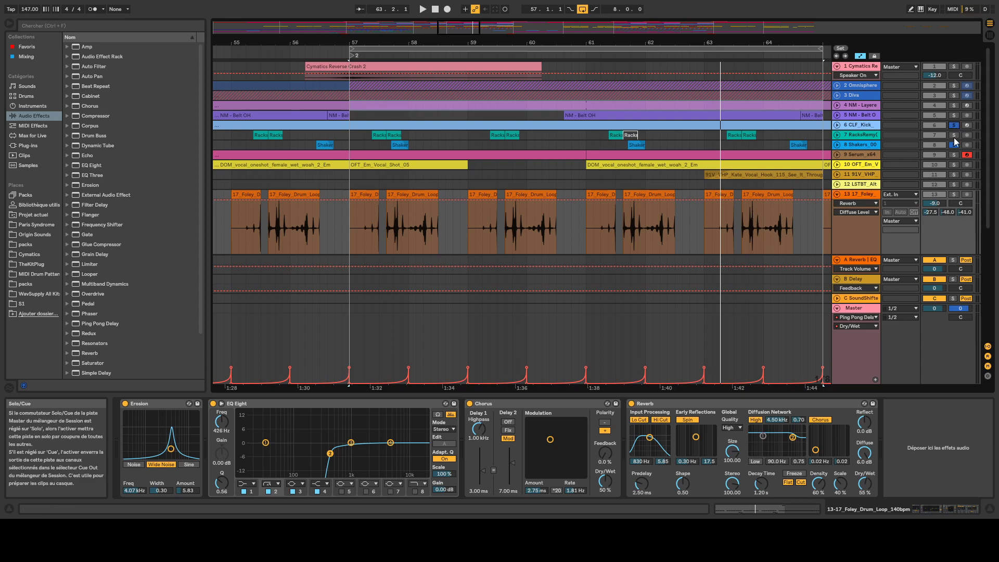
left_click(952, 105, "ctrl")
scroll(917, 170, "down", 1)
left_click(952, 163, "ctrl")
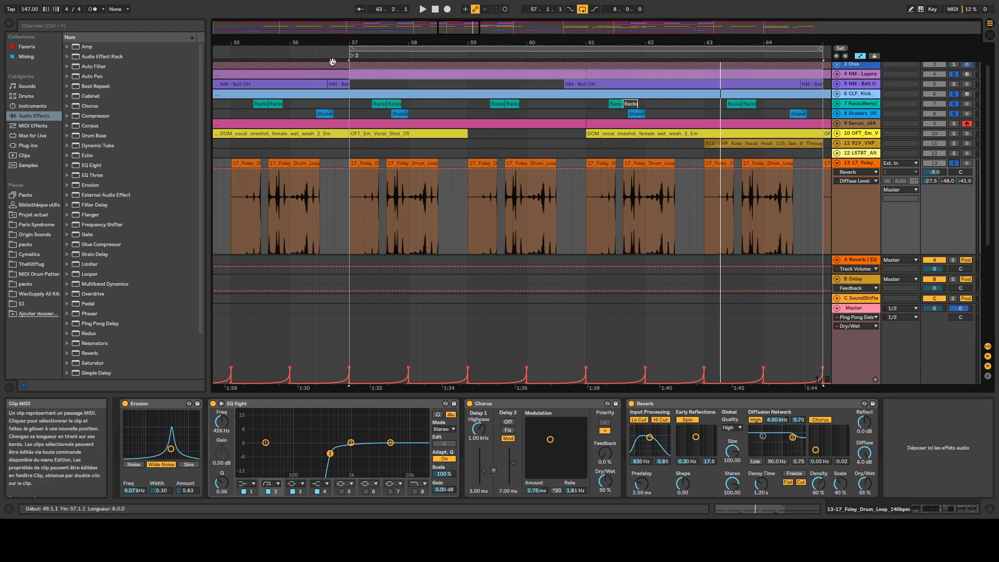
left_click(350, 60)
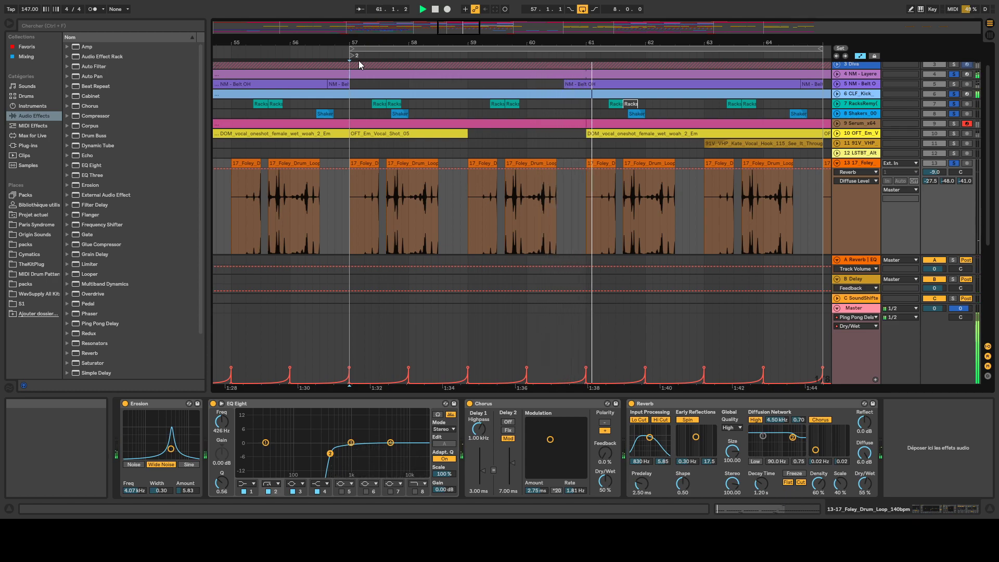
Step: Expand track 14, the second 17_Foley_Drum_Loop track, and display its effects chain
scroll(416, 83, "down", 3)
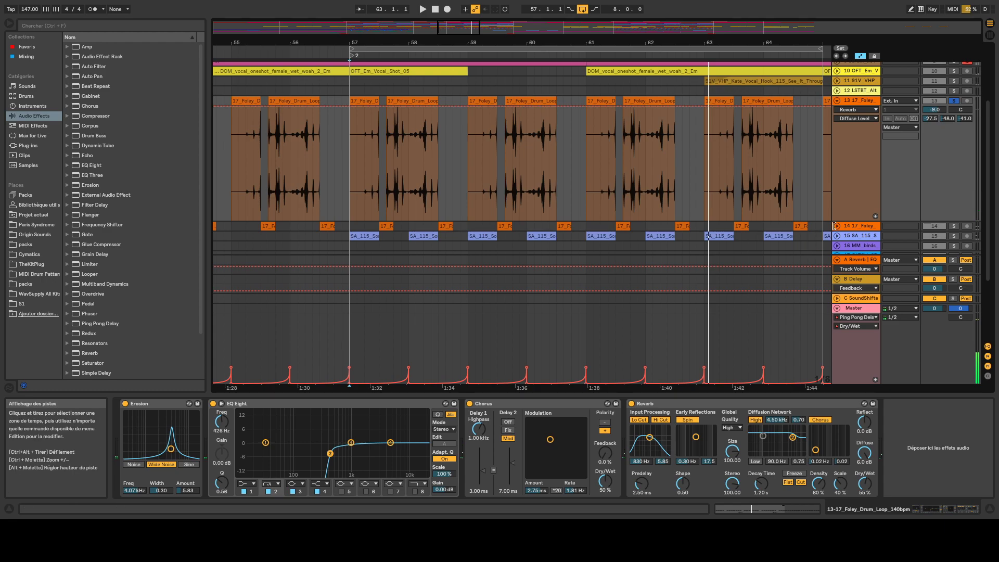
left_click(837, 226)
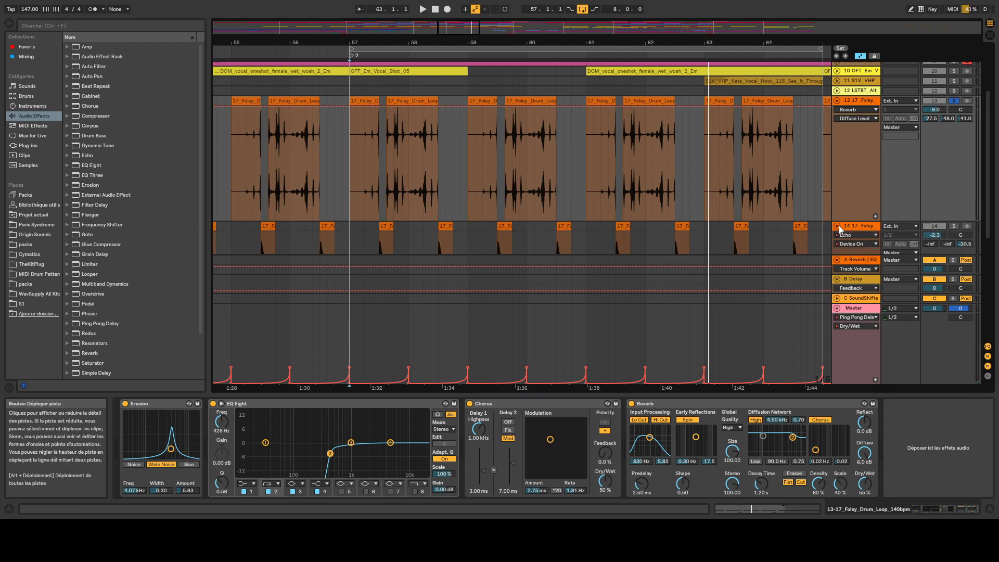
left_click(863, 163)
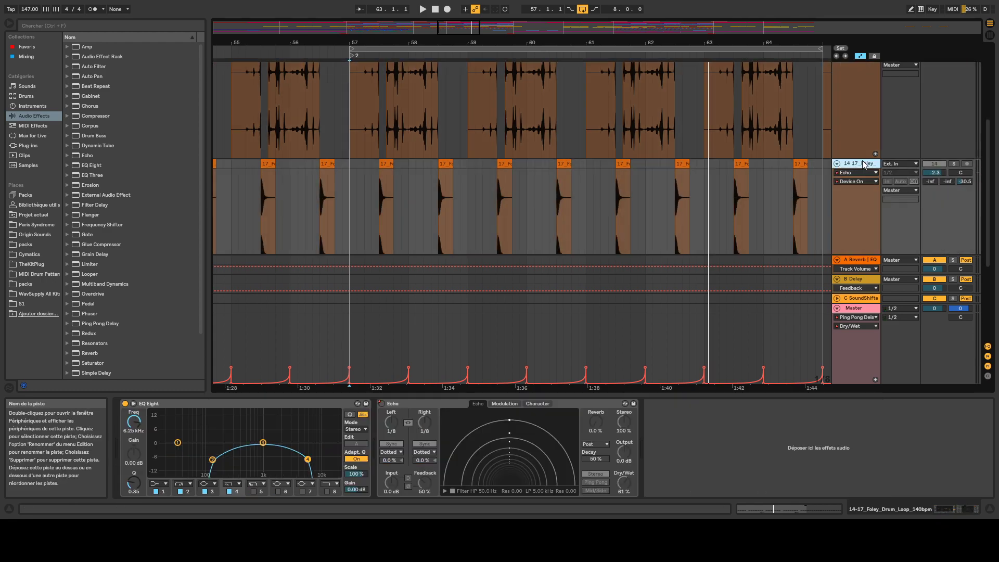
Step: Solo track 14 and listen to its foley clips up close from bar 57, and stop playback
mouse_move(387, 42)
left_mouse_down()
mouse_move(385, 78)
mouse_move(386, 41)
left_mouse_up()
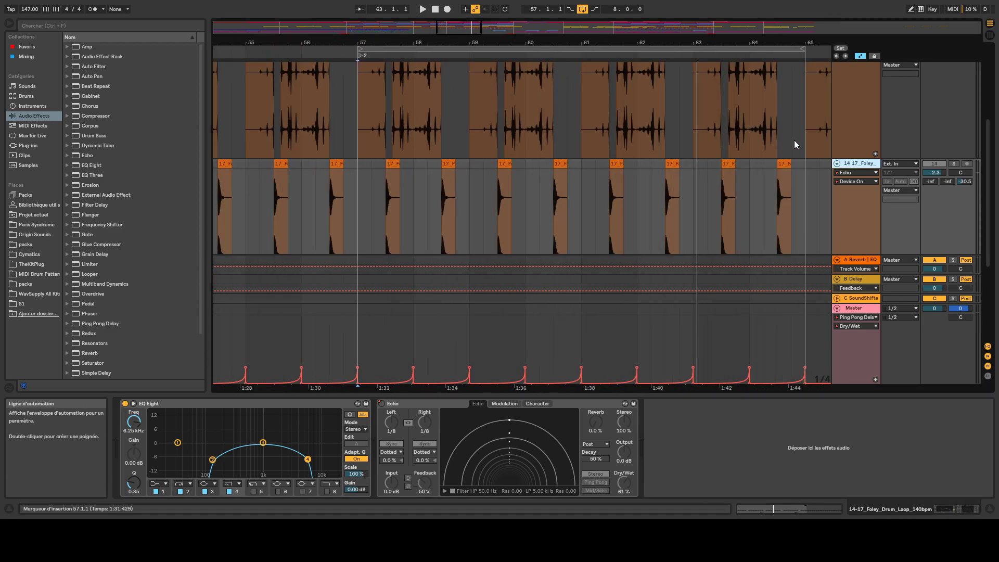
left_click(952, 163)
left_click(345, 54)
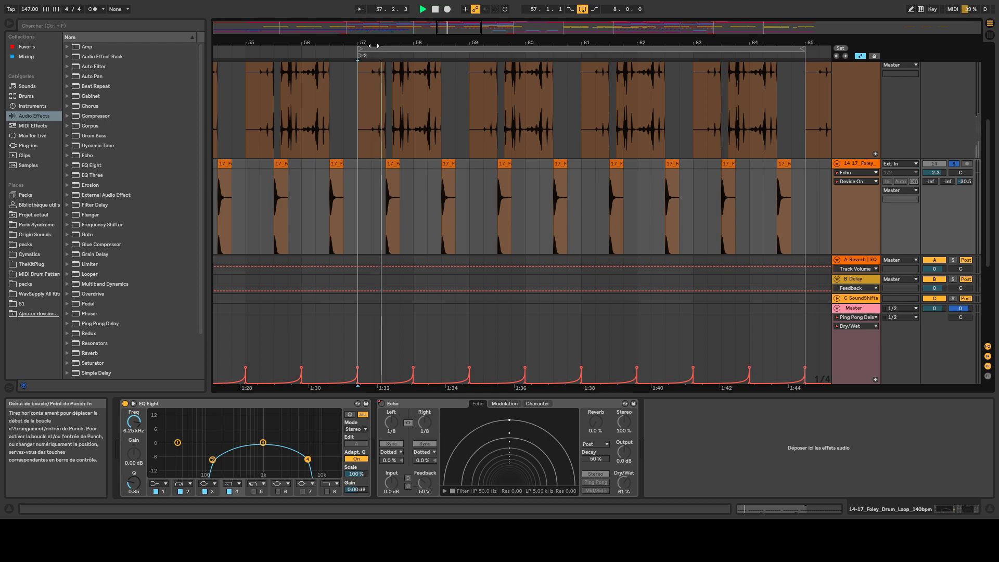
left_click_drag(375, 42, 375, 52)
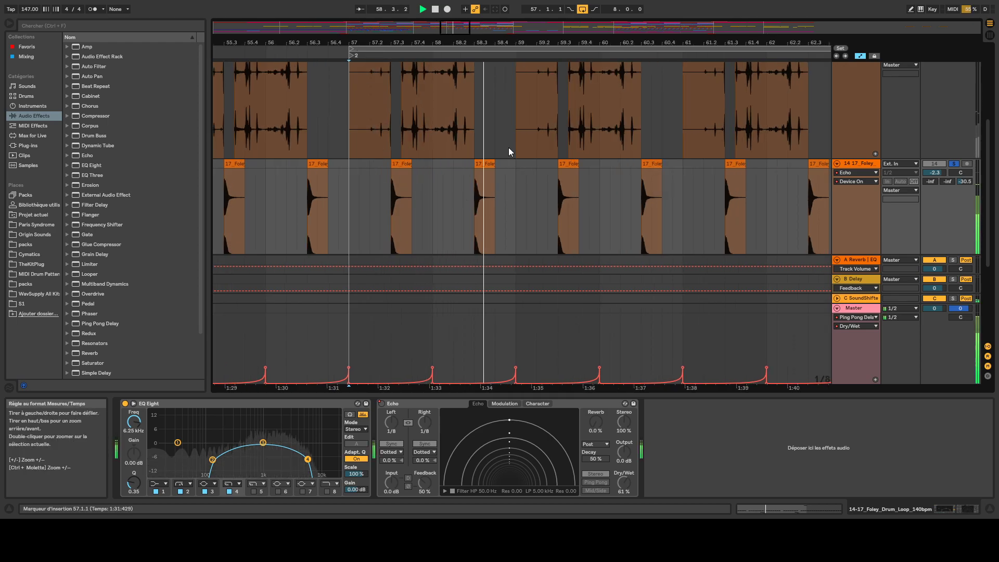
key("space")
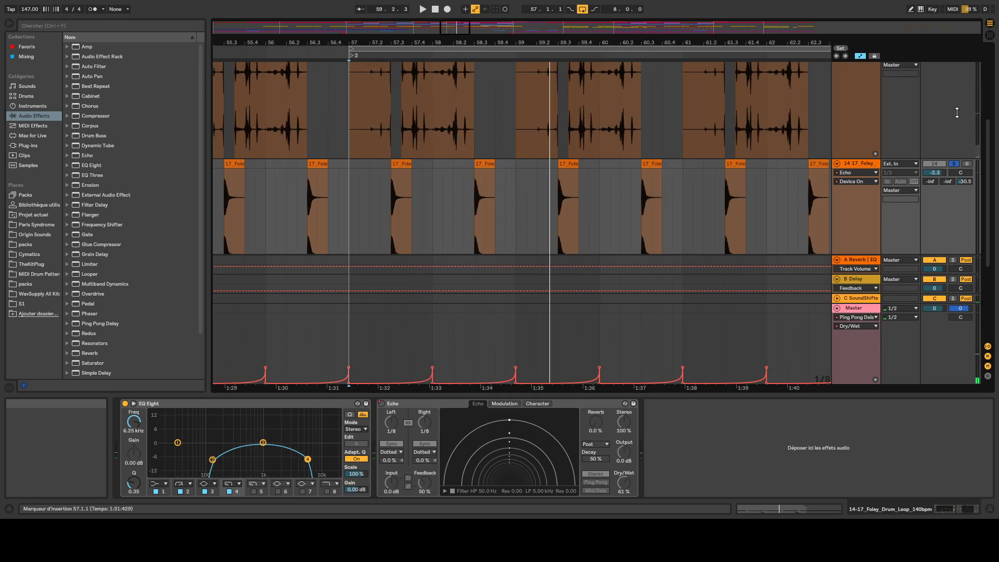
Step: Expand the SA_115_Songstarter_01_Perc track in place of track 14 and play it soloed from bar 57
left_click(837, 164)
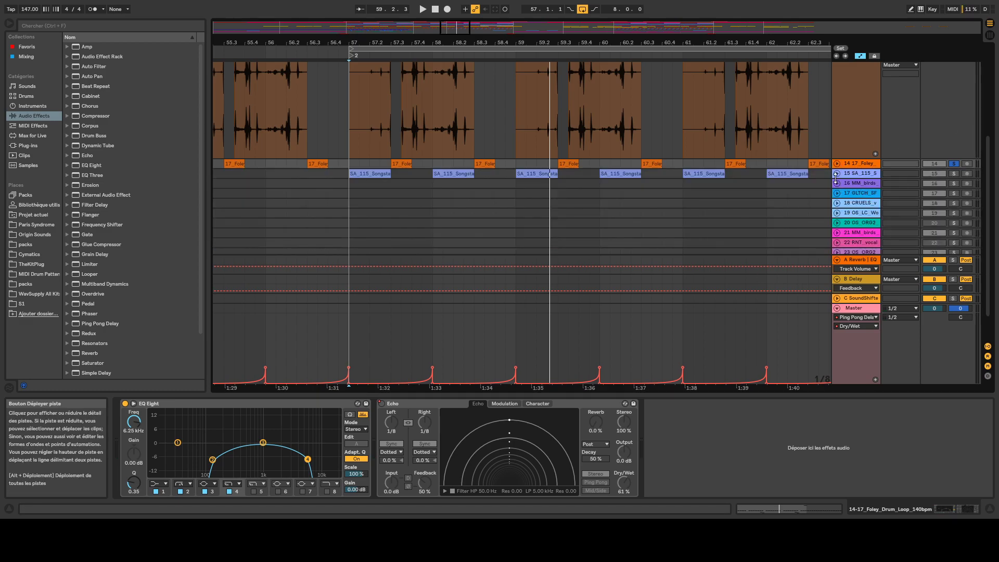
left_click(838, 180)
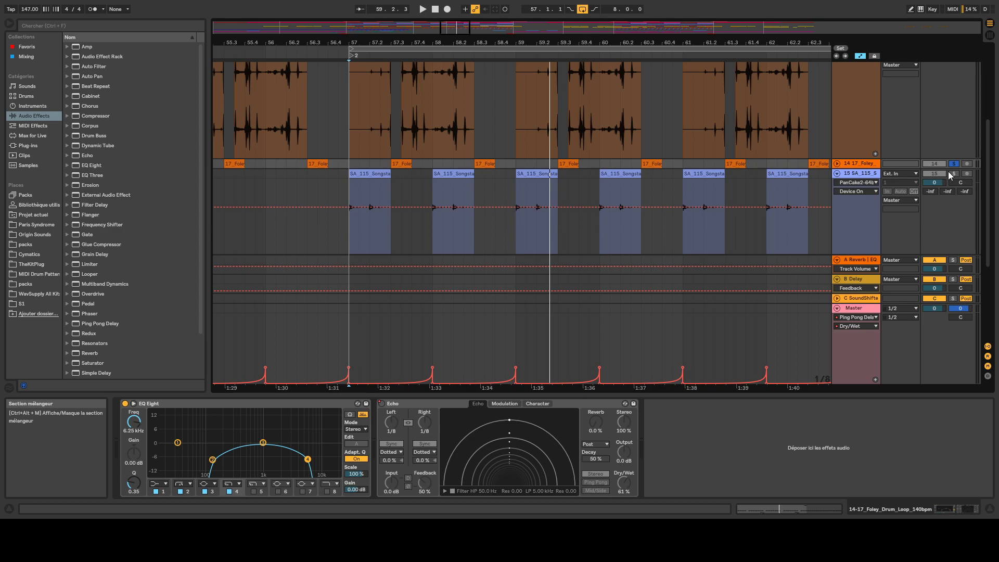
left_click(339, 55)
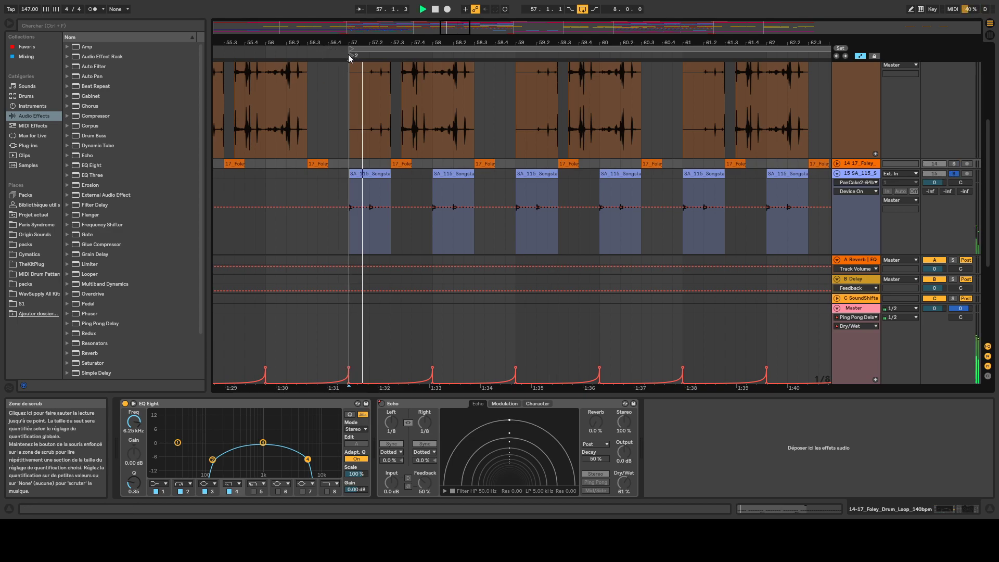
left_click_drag(349, 43, 355, 37)
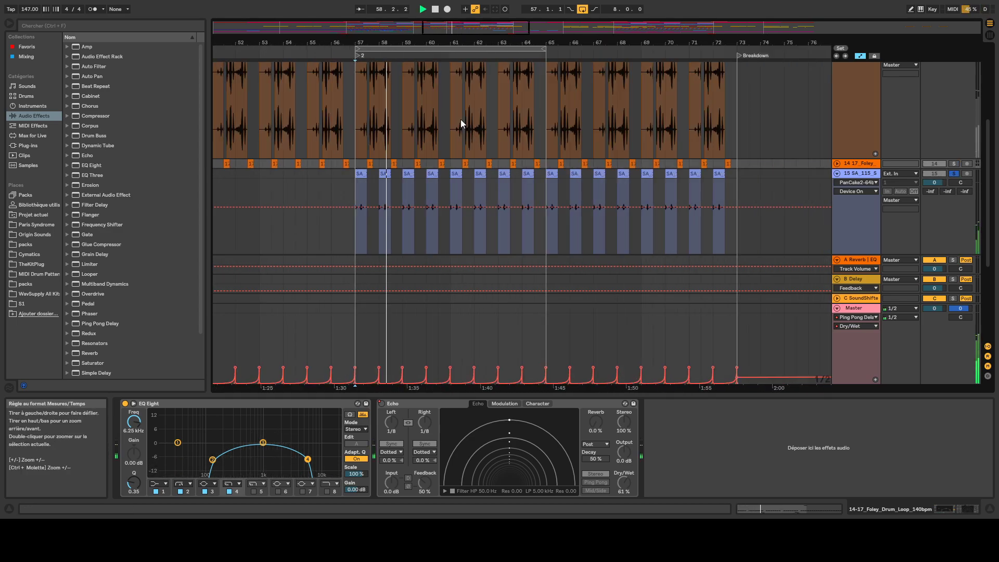
Step: Display the SA_115_Songstarter_01_Perc track's effects chain during playback, and stop playback
left_click(850, 174)
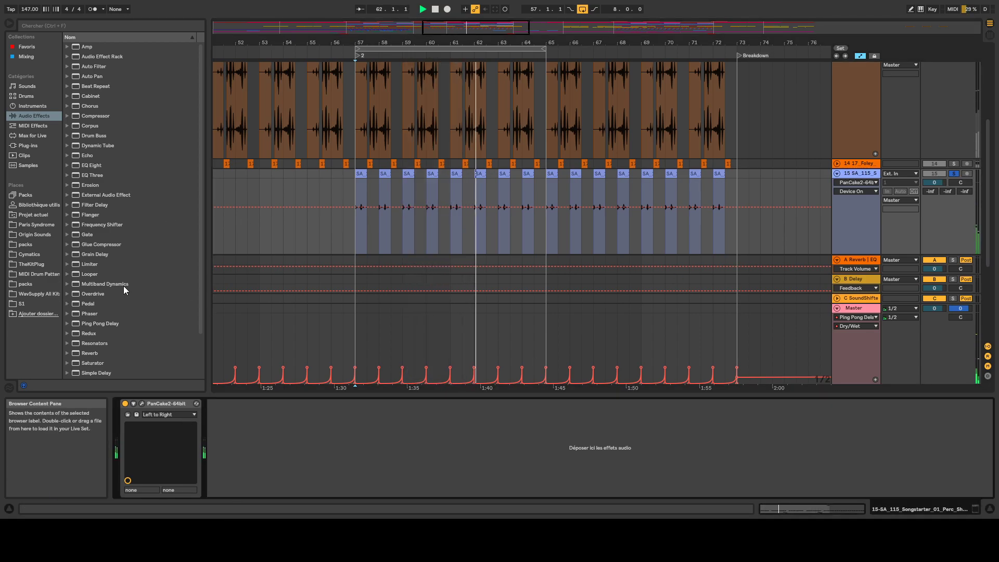
scroll(506, 199, "up", 2)
scroll(508, 197, "up", 2)
key("space")
scroll(632, 171, "down", 3)
scroll(623, 208, "up", 1)
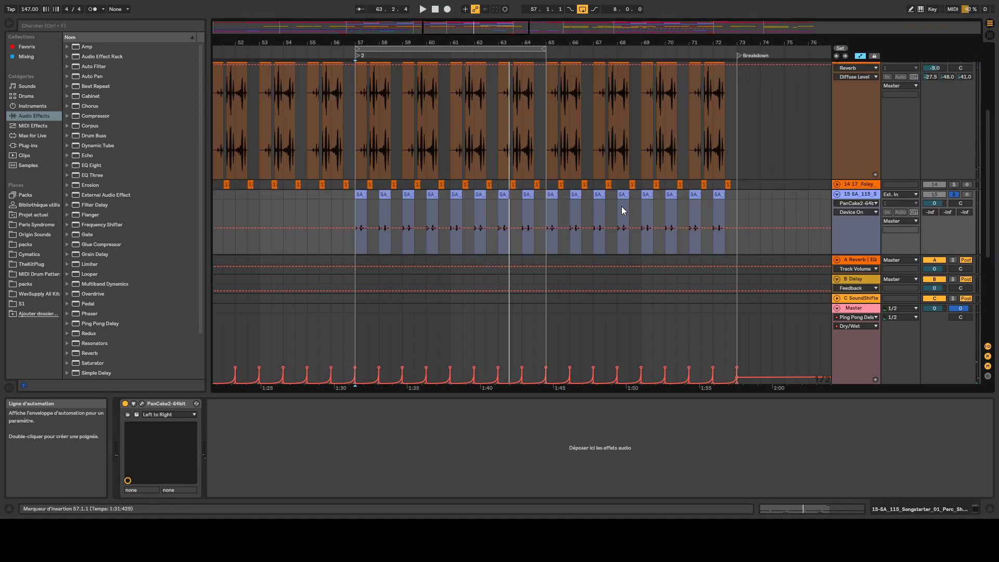
scroll(651, 249, "up", 3)
scroll(822, 173, "down", 2)
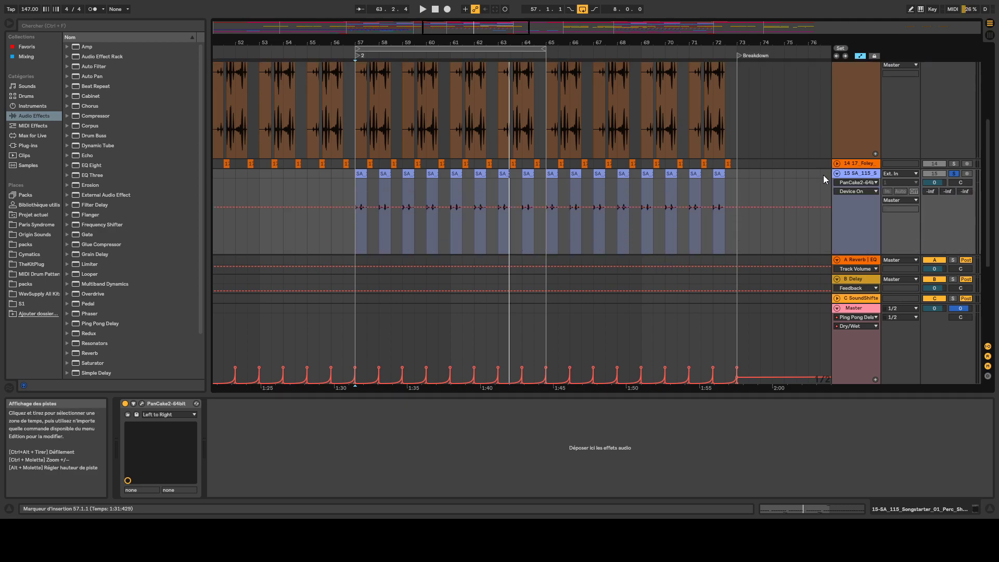
Step: Collapse and unsolo the SA_115_Songstarter_01_Perc track, and collapse track 13, the first 17_Foley_Drum_Loop track
left_click(836, 174)
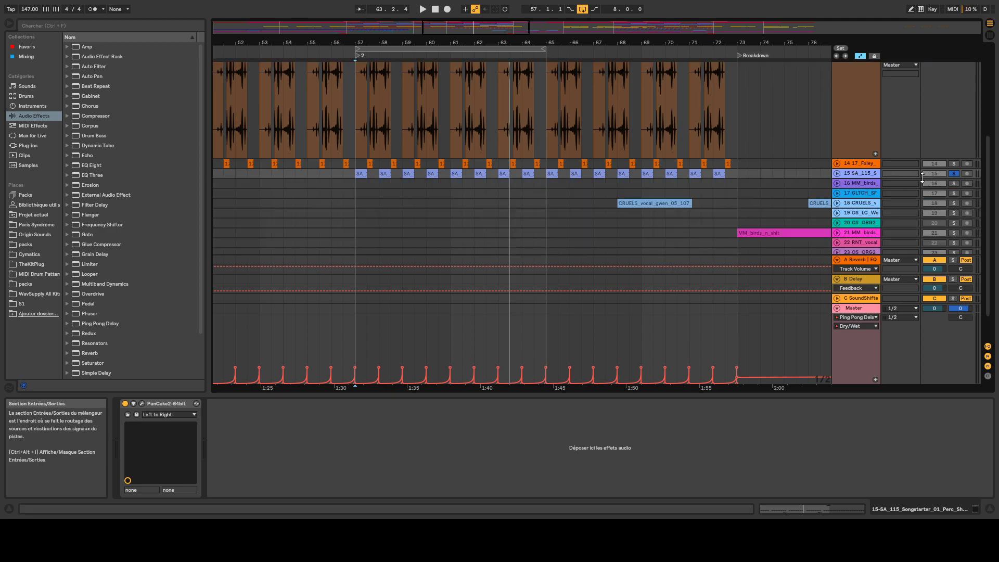
left_click(954, 174)
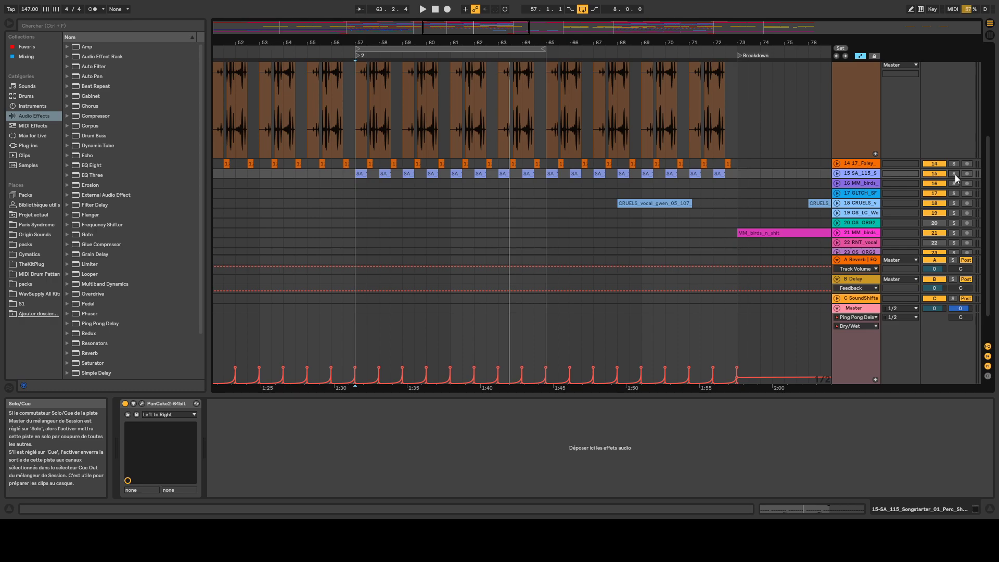
scroll(841, 182, "up", 3)
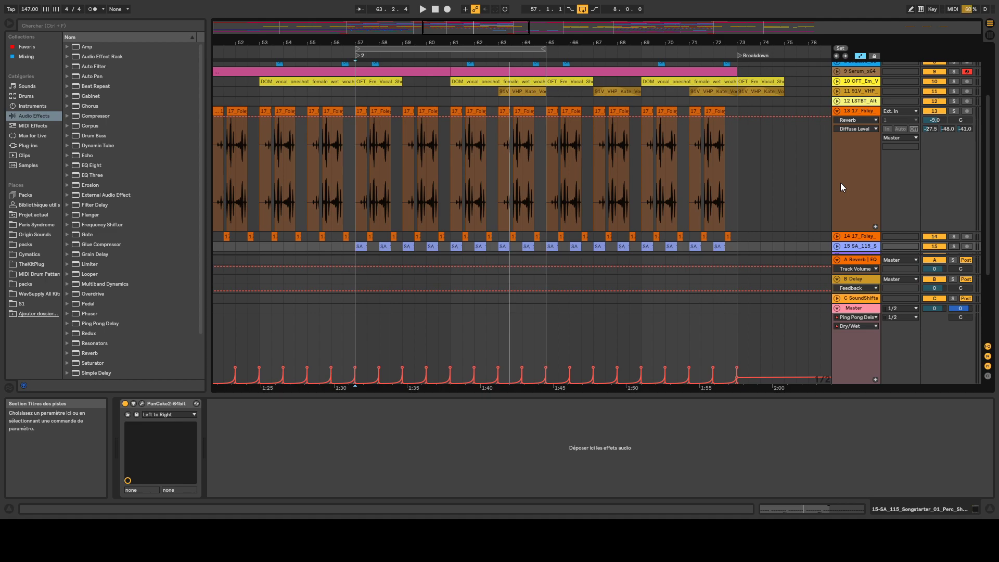
left_click(836, 111)
Step: Display the Serum_x64 track's device chain and play the expanded track soloed from locator 2
left_click(856, 72)
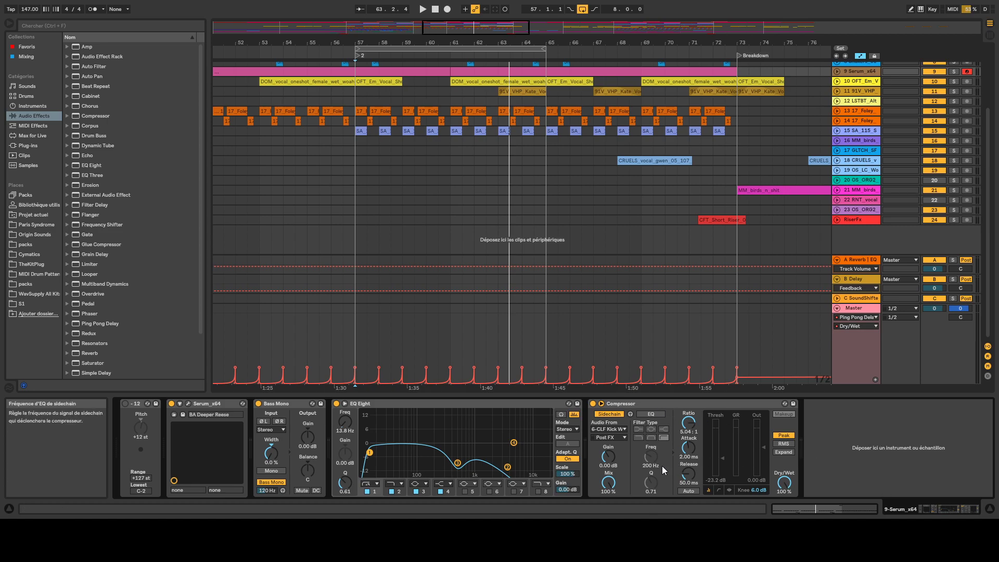
scroll(613, 317, "up", 5)
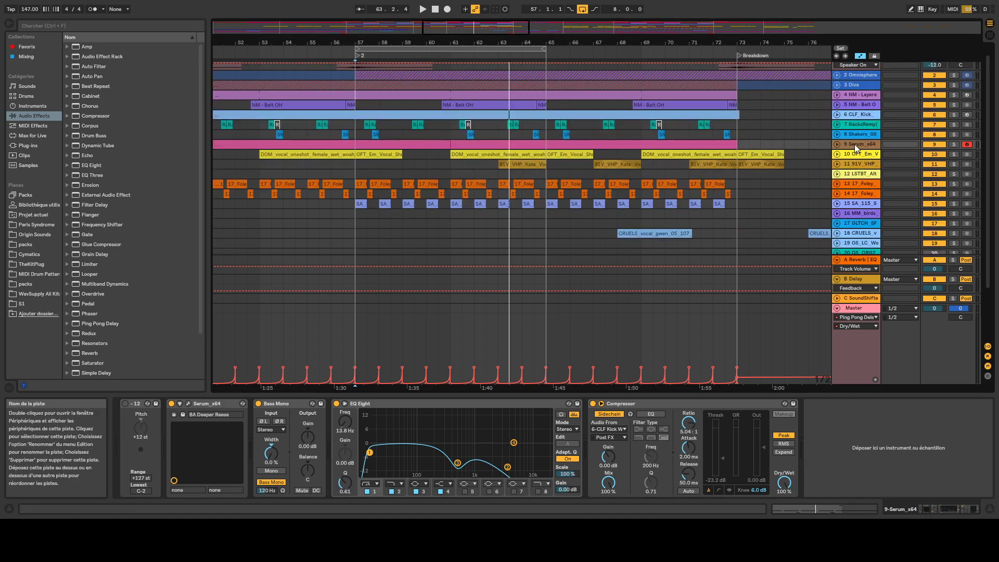
left_click(837, 144)
left_click(953, 144)
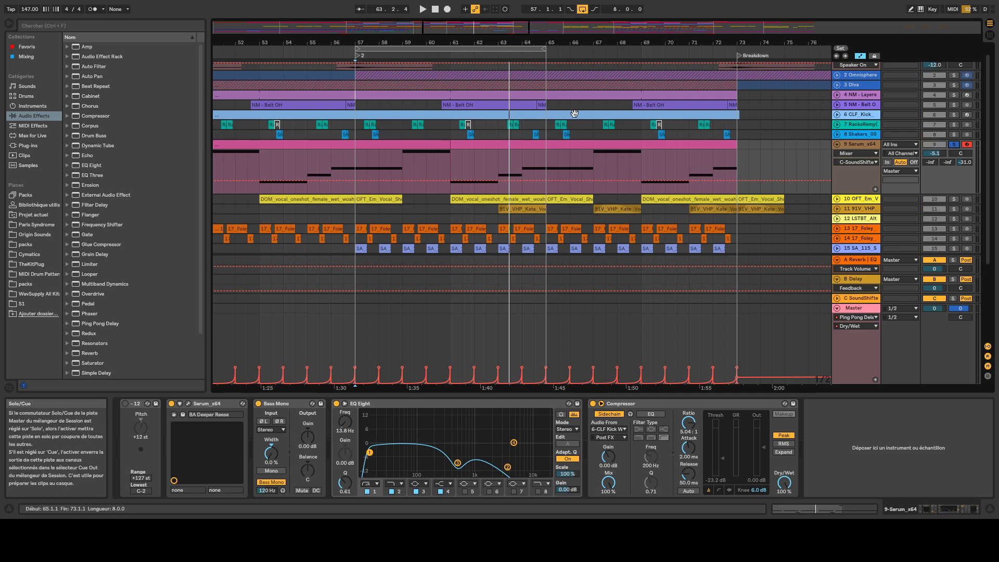
double_click(359, 55)
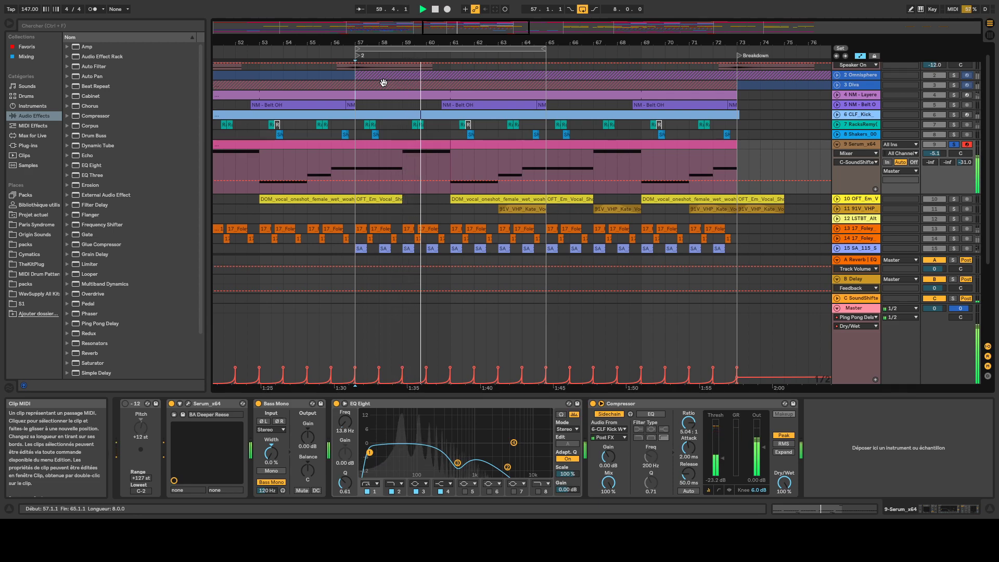
scroll(395, 117, "up", 1)
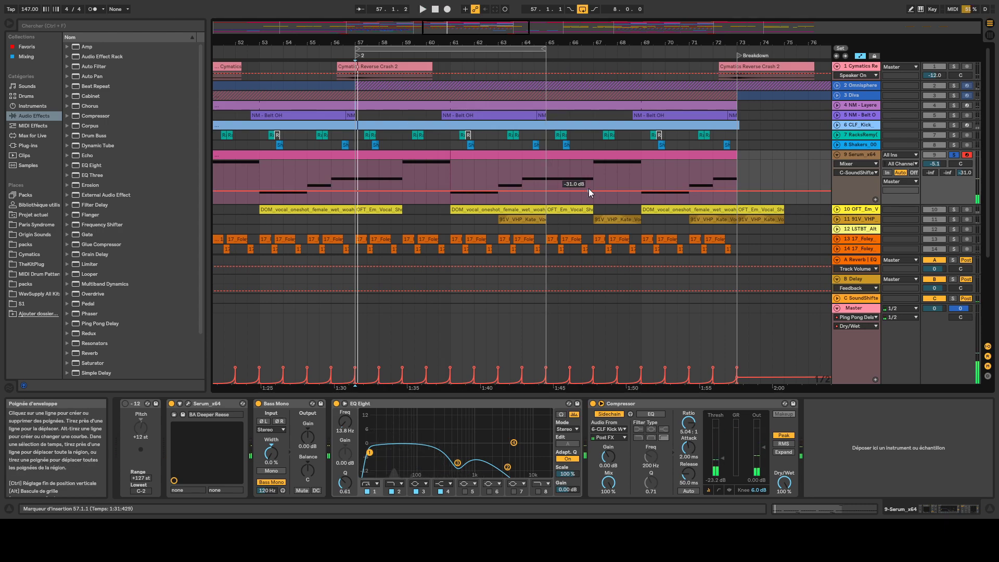
Step: Expand the OFT_Em_Vocal_Shot_05 track in place of Serum_x64 and display its effects chain and its clips from the Breakdown onward
left_click(836, 155)
left_click(836, 165)
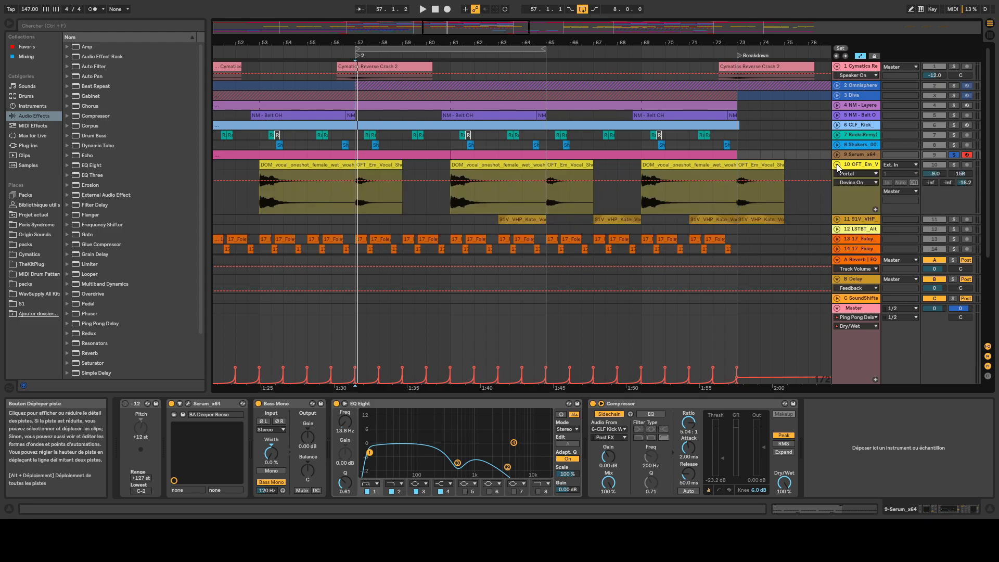
left_click_drag(455, 49, 507, 60)
left_click_drag(663, 28, 663, 10)
left_click(865, 166)
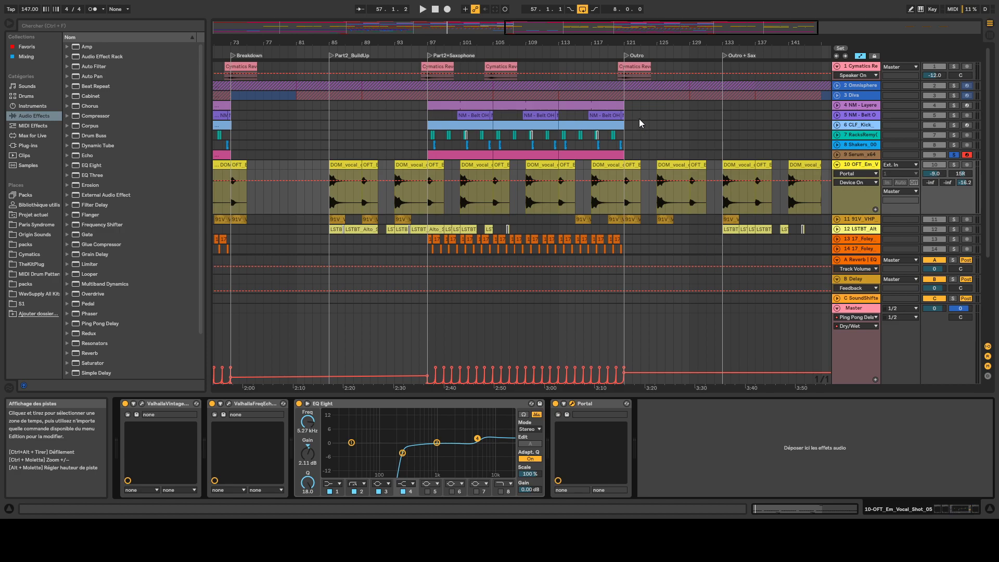
Step: Solo the OFT_Em_Vocal_Shot_05 track and listen to it from the Part2+Saxophone locator, and stop playback
left_click(953, 164)
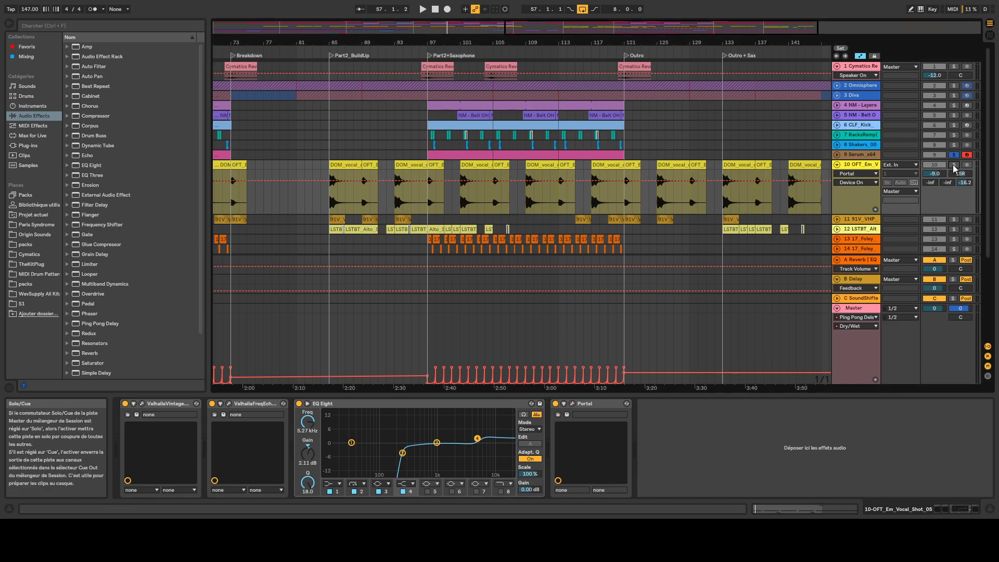
double_click(431, 55)
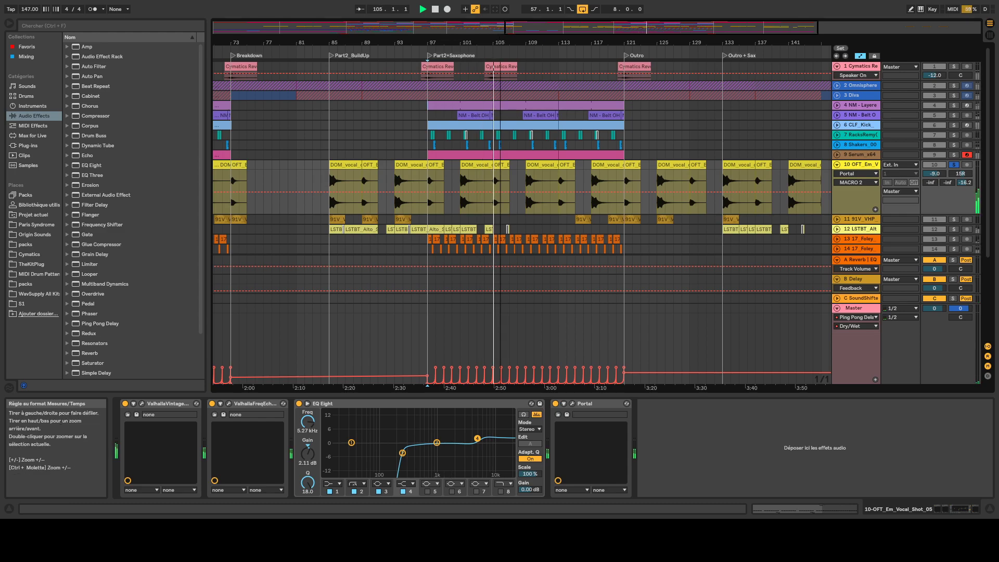
left_click_drag(500, 38, 500, 58)
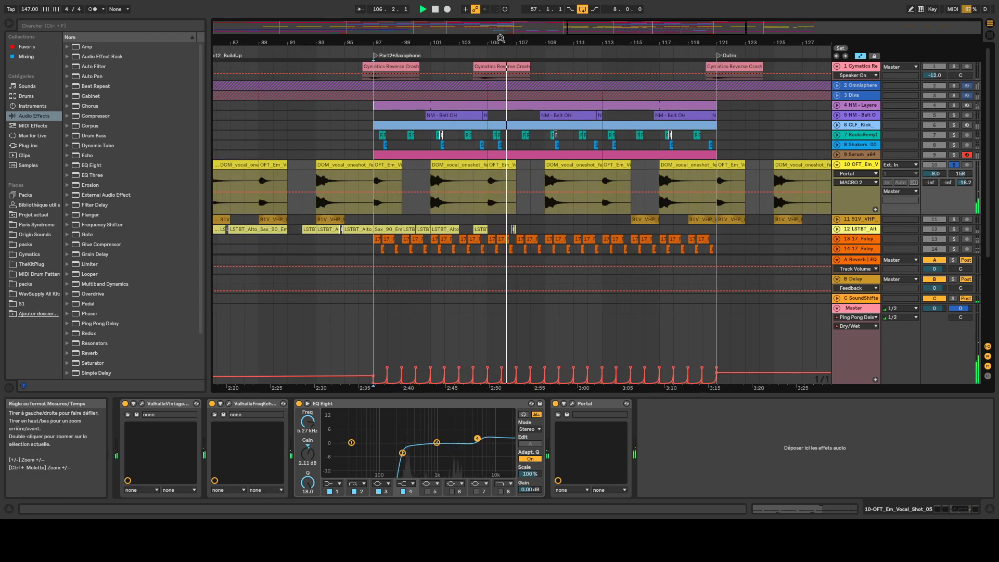
key("space")
Step: Expand track 11, the 91V_VHP_Kate_Vocal_Hook track, and display its effects chain
left_click(837, 218)
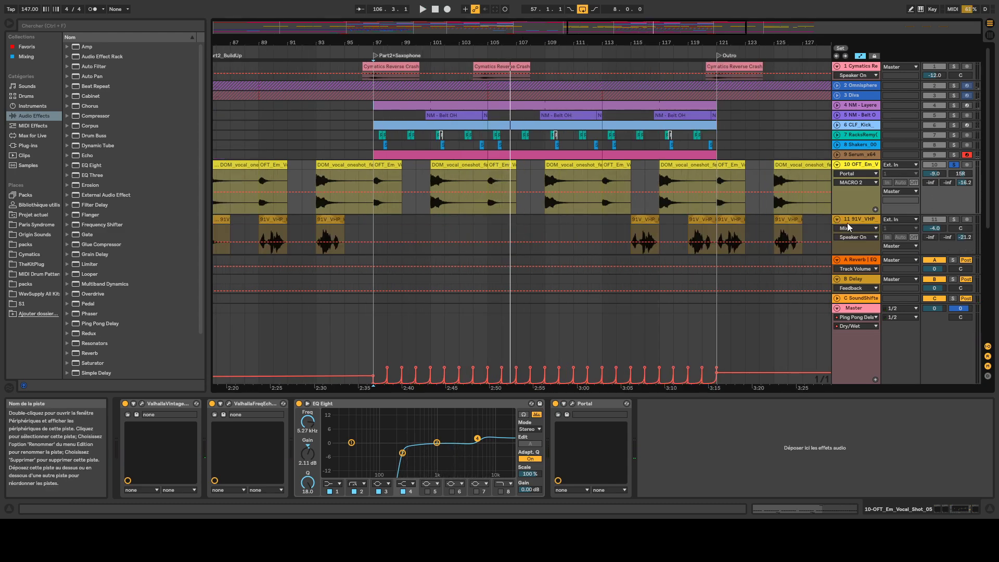
left_click(852, 222)
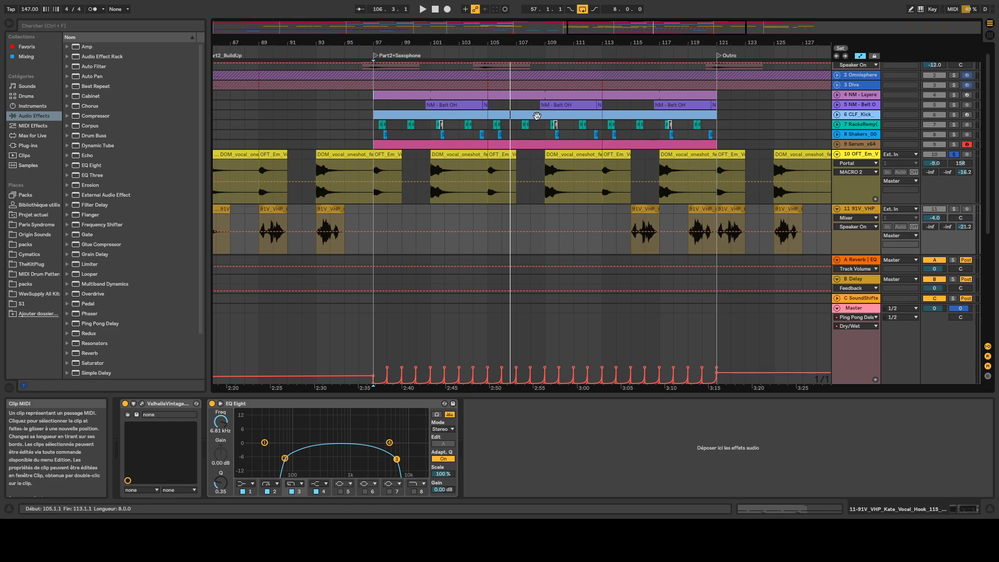
Step: Solo the 91V_VHP_Kate_Vocal_Hook track and play it through its clip at bar 115, inspecting the clip up close
mouse_move(605, 42)
left_mouse_down()
mouse_move(604, 73)
mouse_move(607, 37)
left_mouse_up()
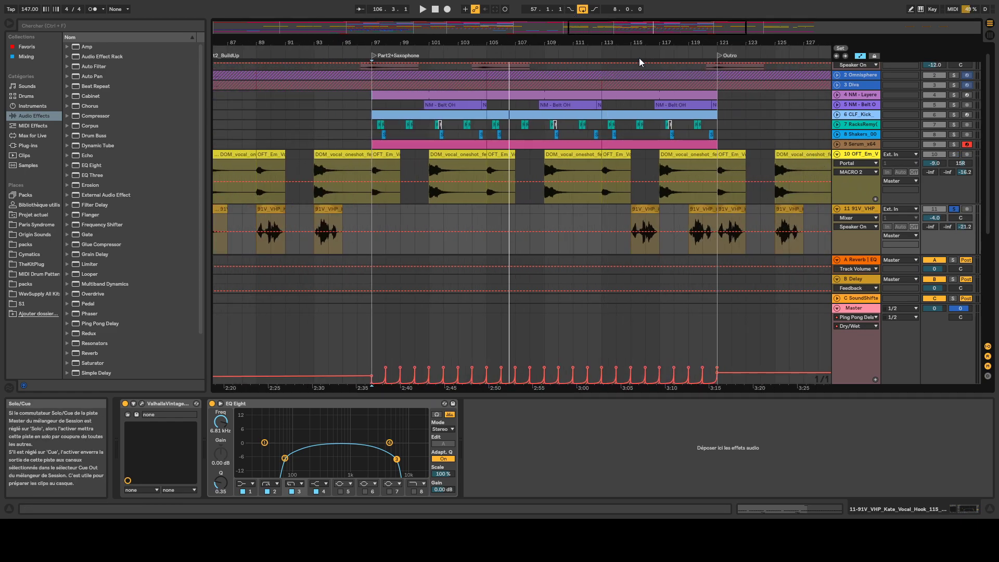
left_click(615, 52)
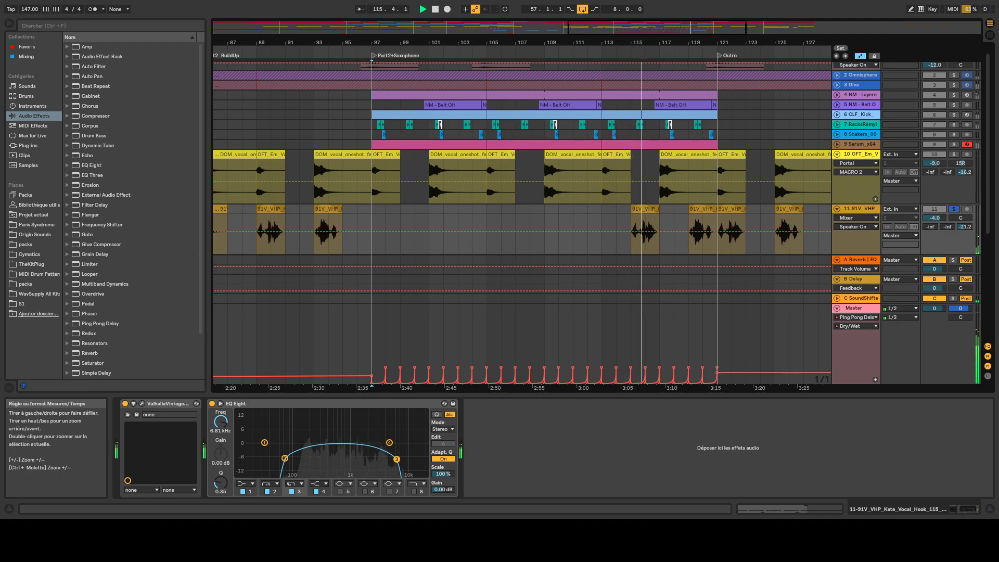
left_click_drag(652, 41, 651, 58)
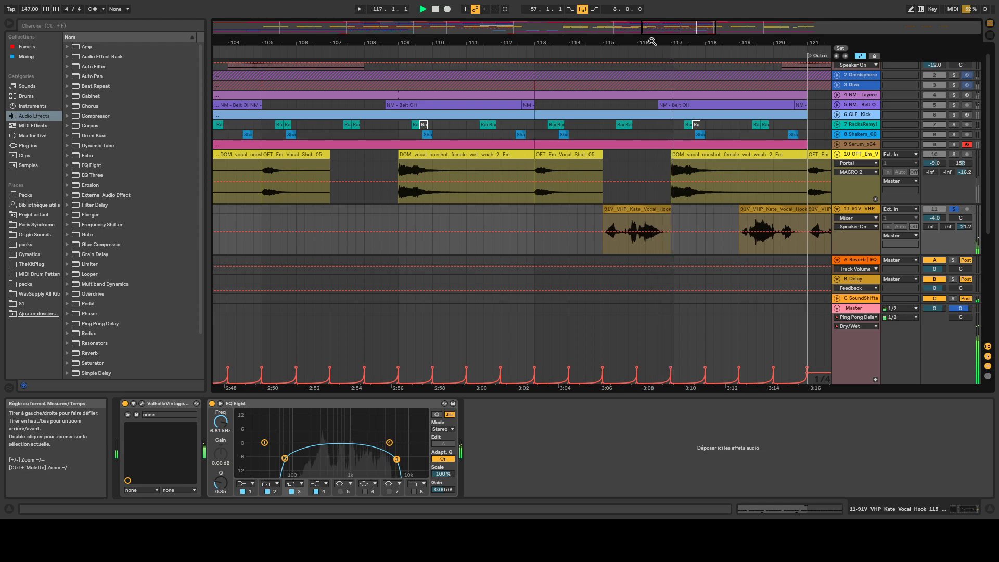
Step: Briefly replay the soloed vocal hook track from bar 97, stop playback, and display the arrangement from the Breakdown to Outro + Sax
key("space")
key("space")
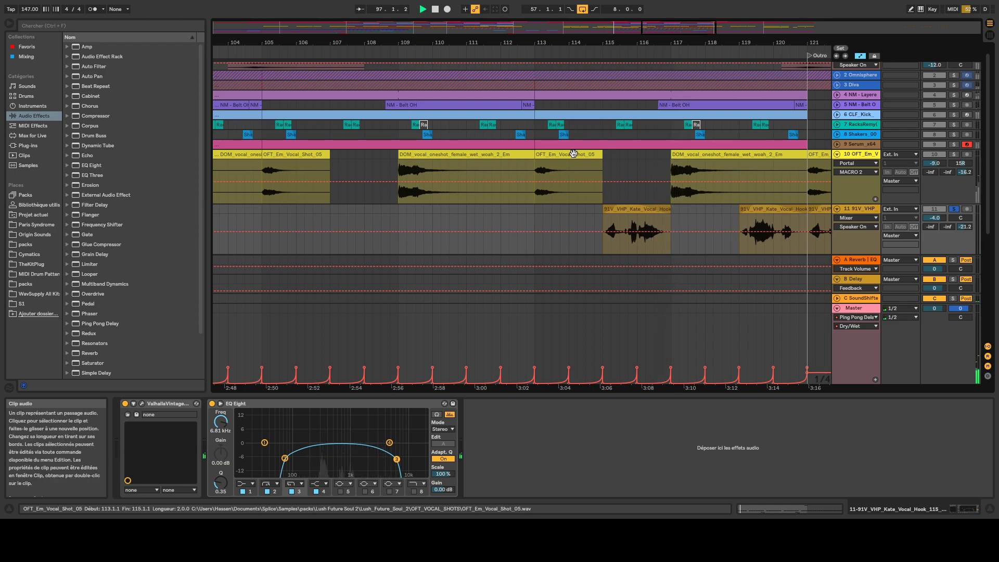
key("space")
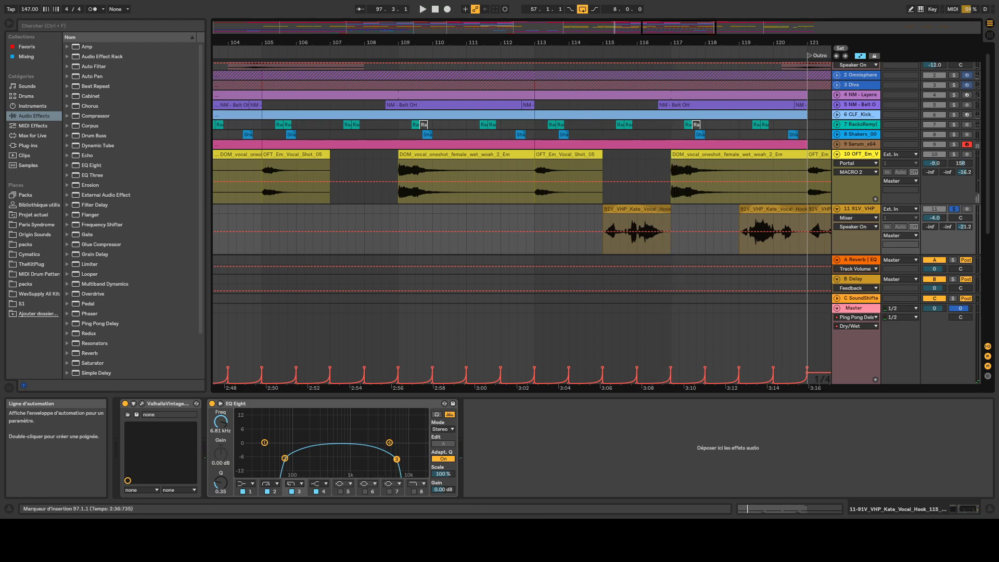
left_click_drag(589, 43, 588, 25)
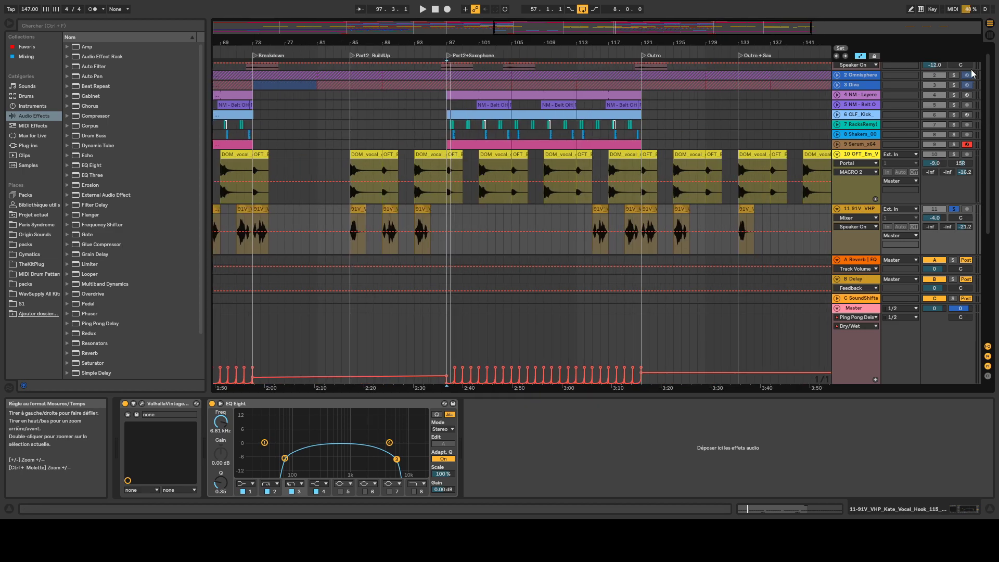
Step: Display the effects chain of return track C, SoundShifter Pitch Stereo, solo the return, and listen to the arrangement from about bar 114
key("Tab")
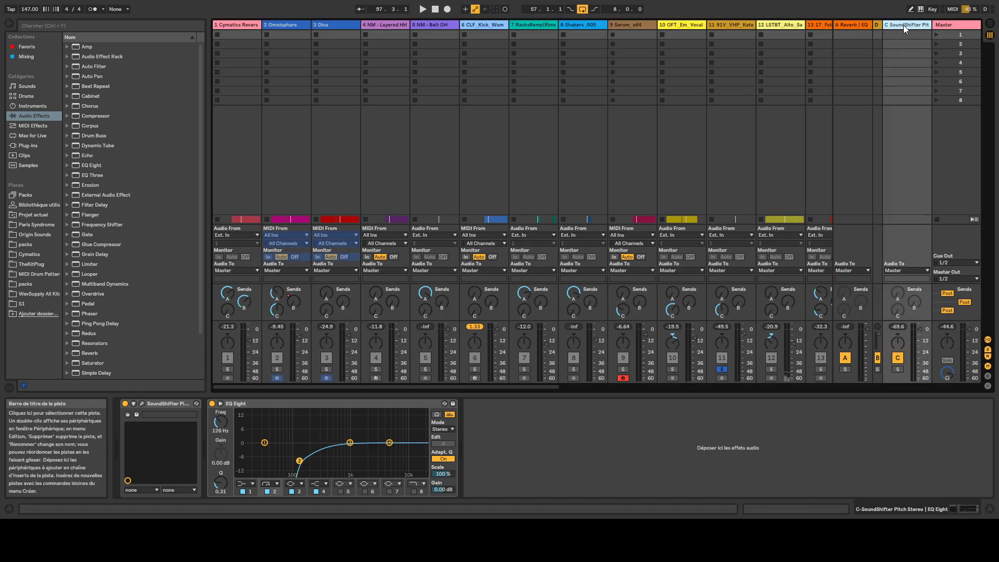
left_click(903, 25)
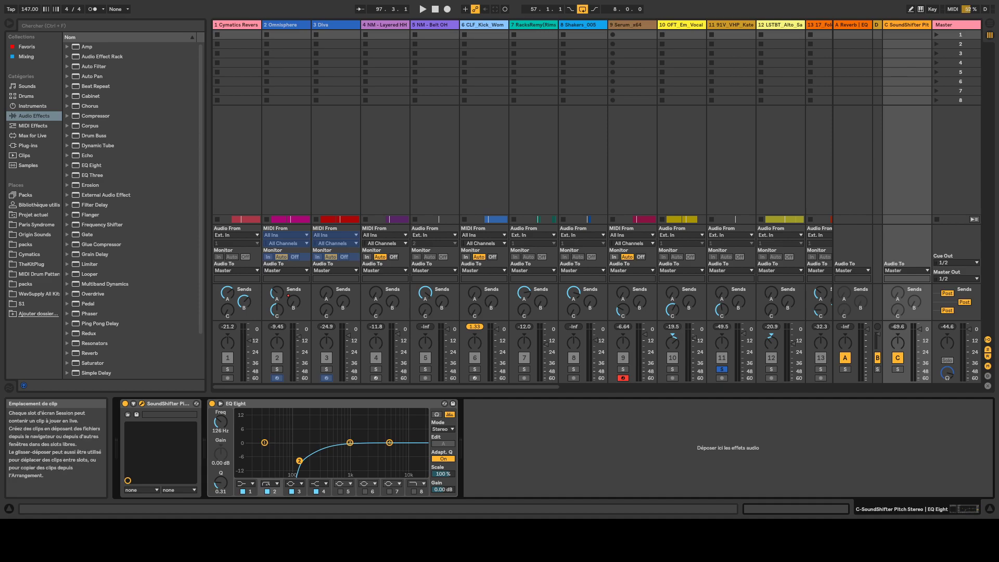
left_click(898, 369)
key("Tab")
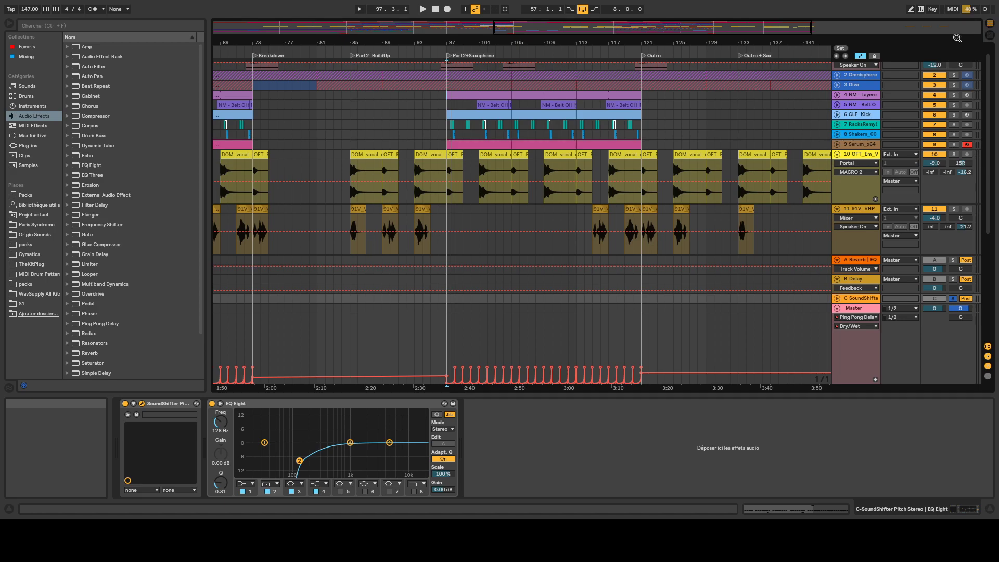
left_click(589, 53)
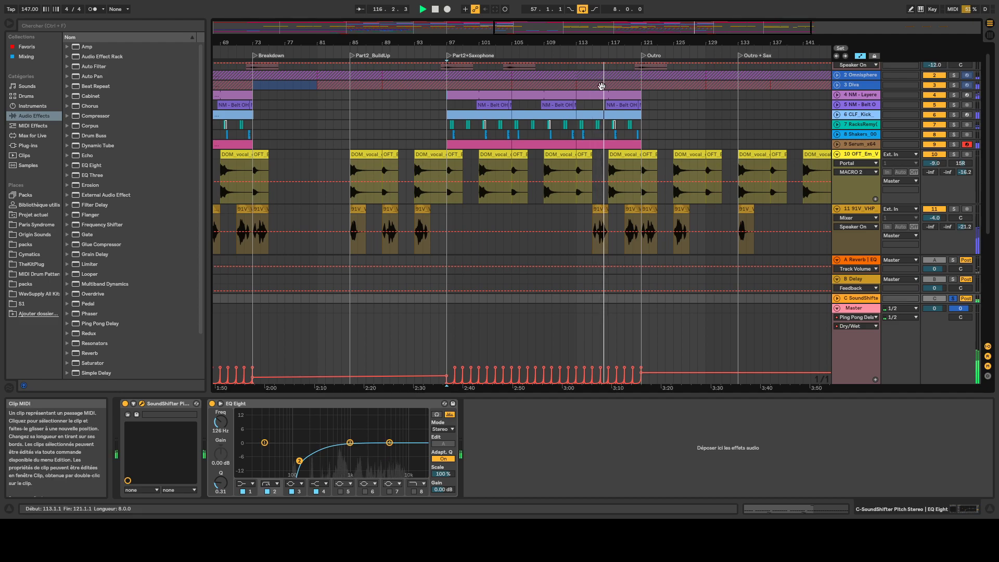
key("space")
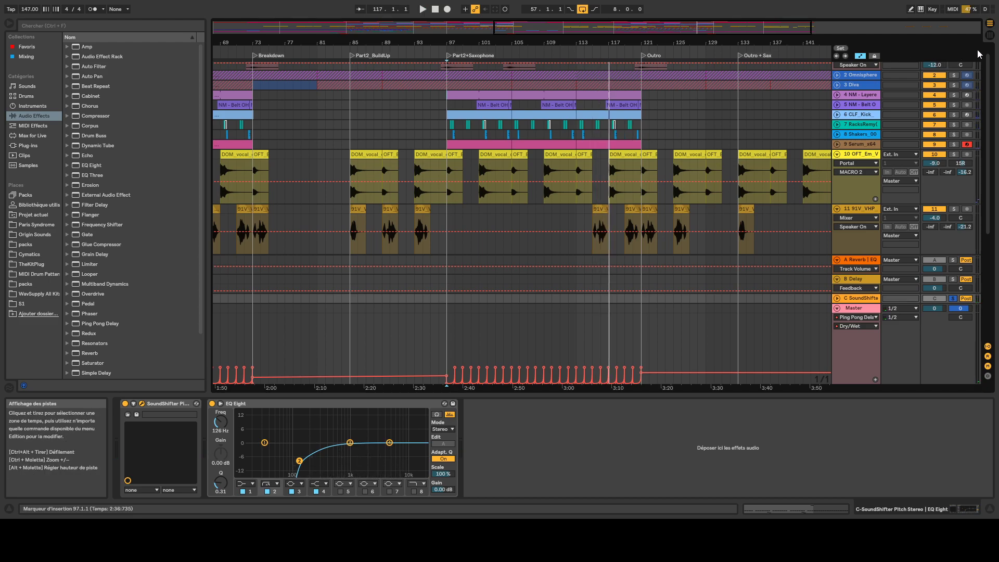
Step: Unsolo return track C, SoundShifter Pitch Stereo, in the Session view and go back to the Arrangement view
key("Tab")
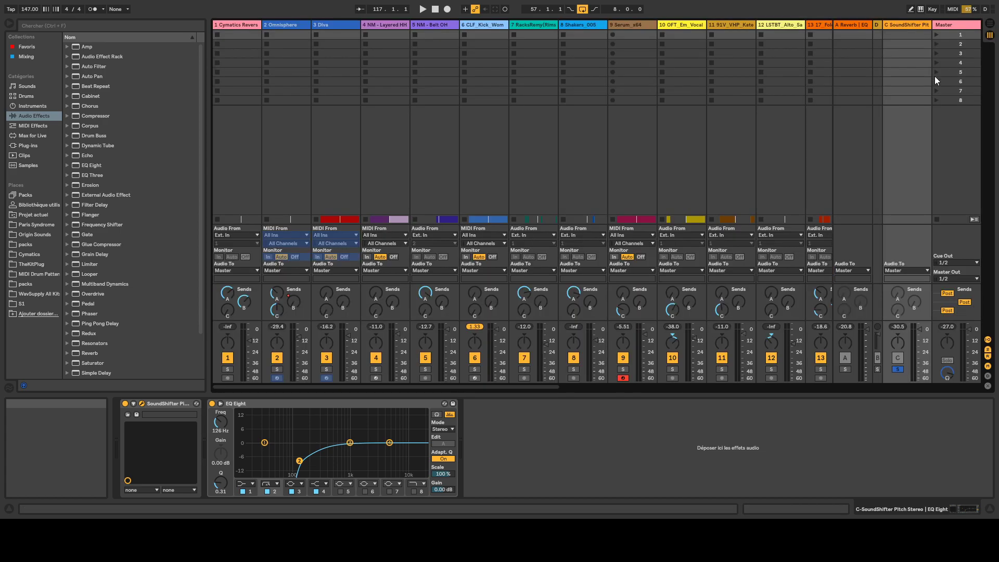
left_click(912, 27)
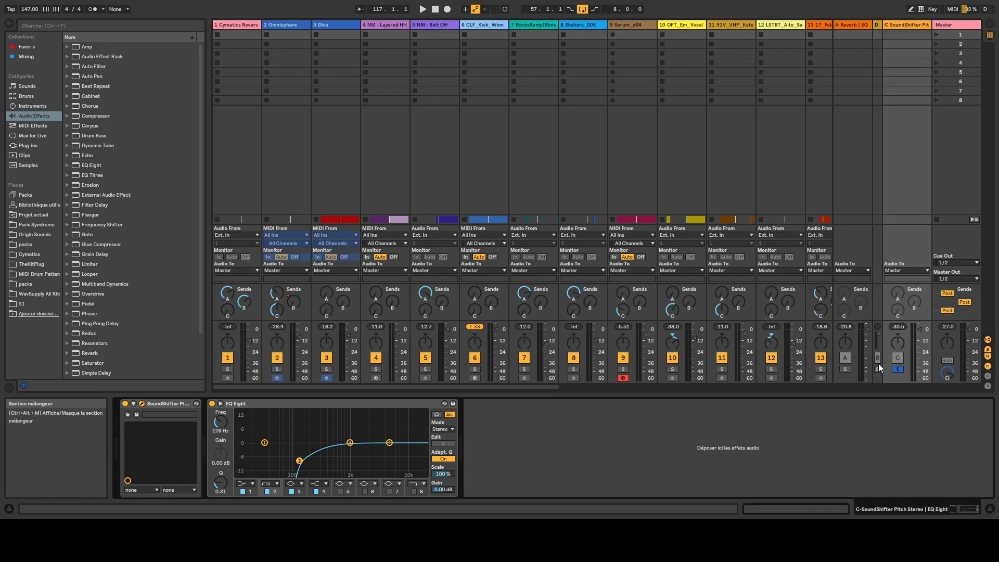
left_click(897, 369)
key("Tab")
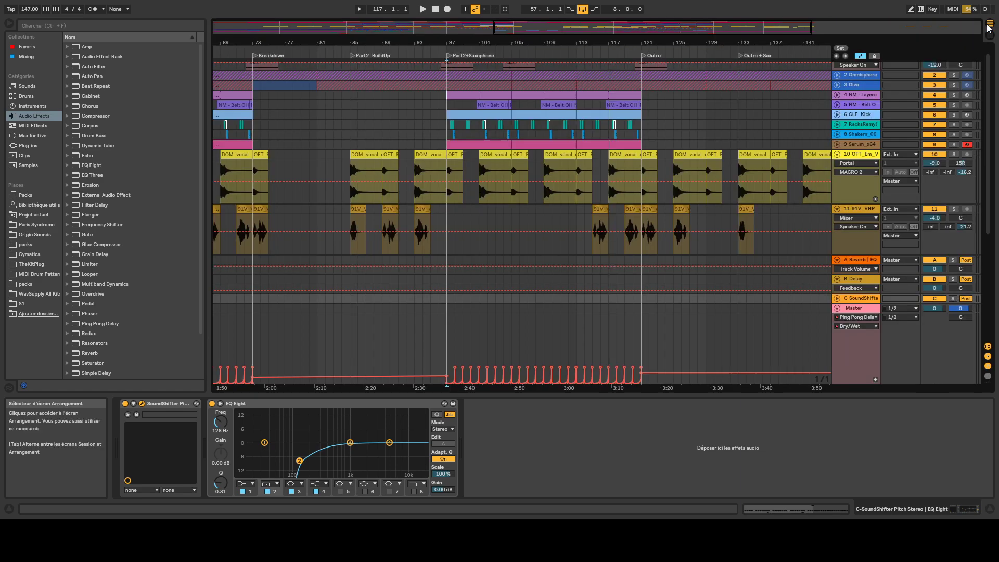
Step: Display the whole arrangement and expand track 18, the CRUELS vocal track
scroll(665, 158, "down", 3)
scroll(663, 164, "down", 5)
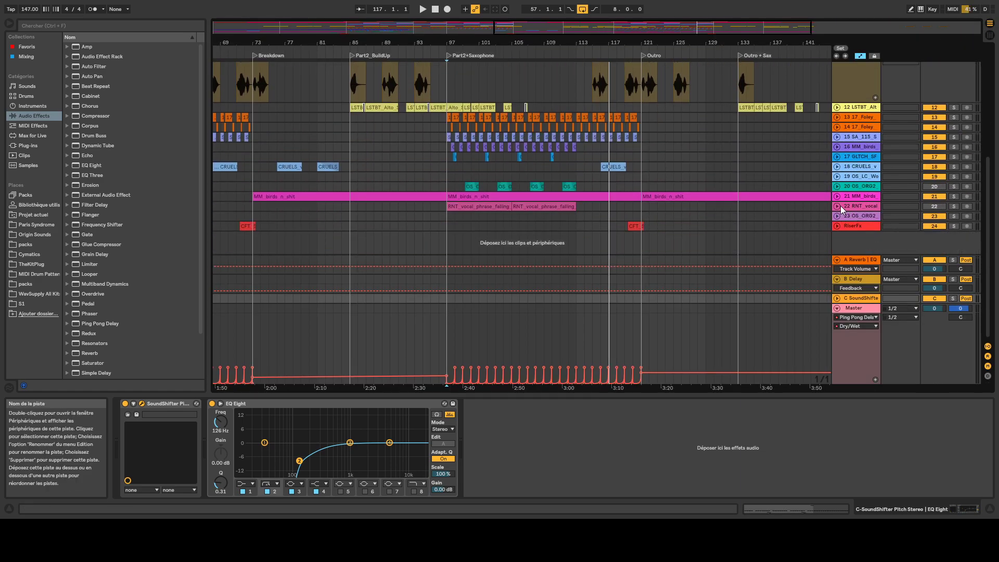
scroll(833, 202, "up", 3)
left_click_drag(560, 43, 579, 20)
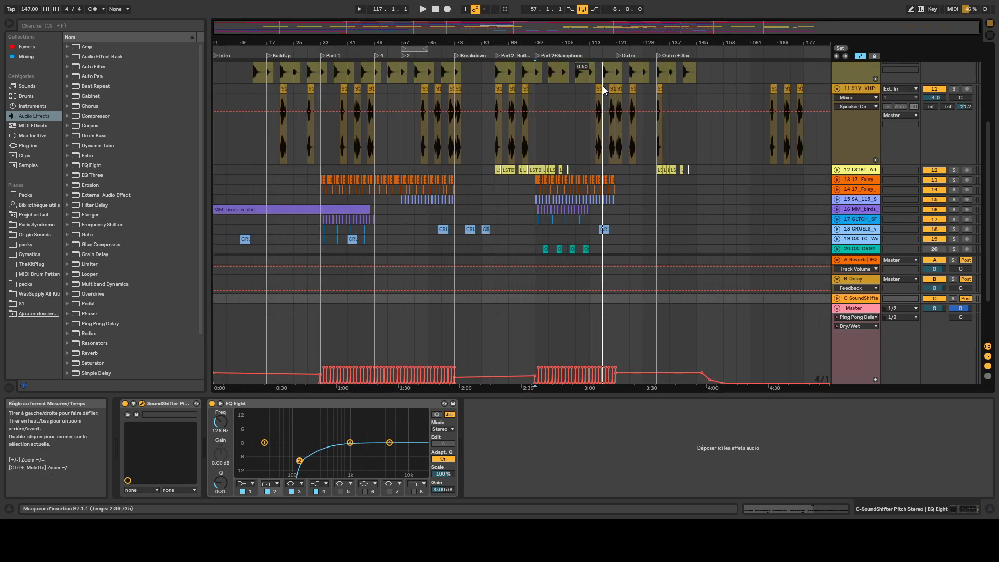
scroll(831, 214, "down", 2)
left_click(838, 187)
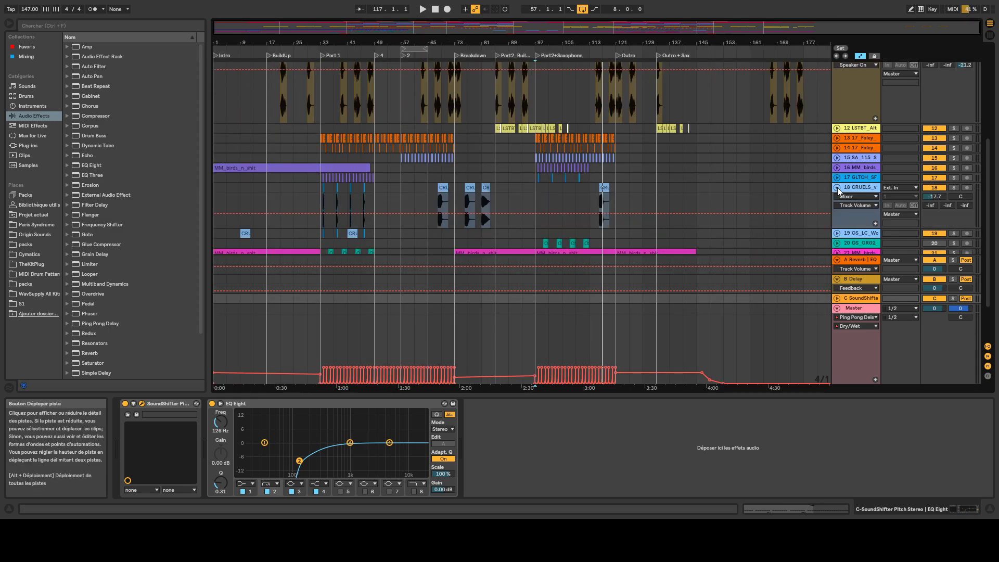
Step: Solo track 18 and play its CRUELS vocal clip near bar 116, starting from bar 115
mouse_move(432, 44)
left_mouse_down()
mouse_move(431, 83)
mouse_move(436, 41)
left_mouse_up()
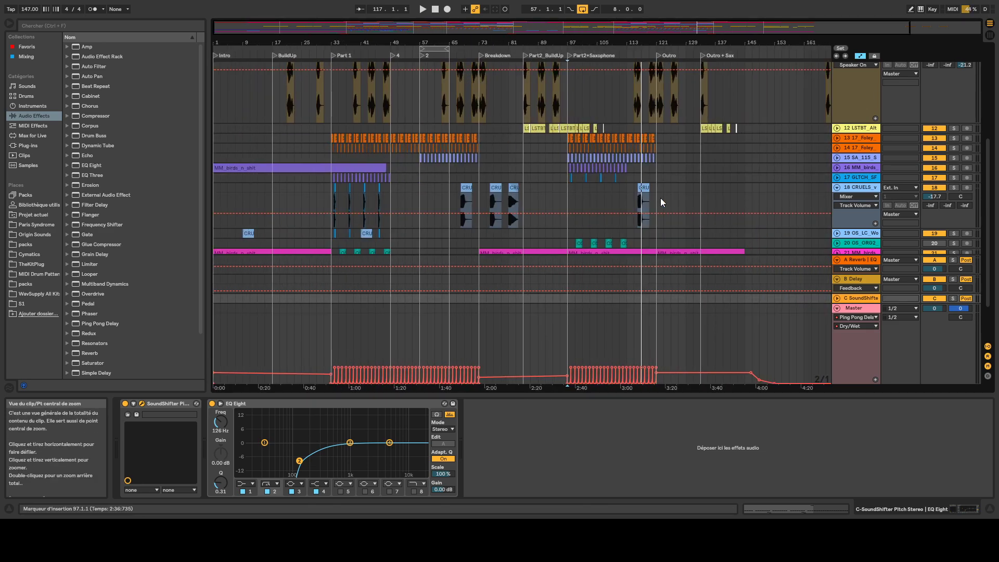
left_click_drag(651, 42, 652, 85)
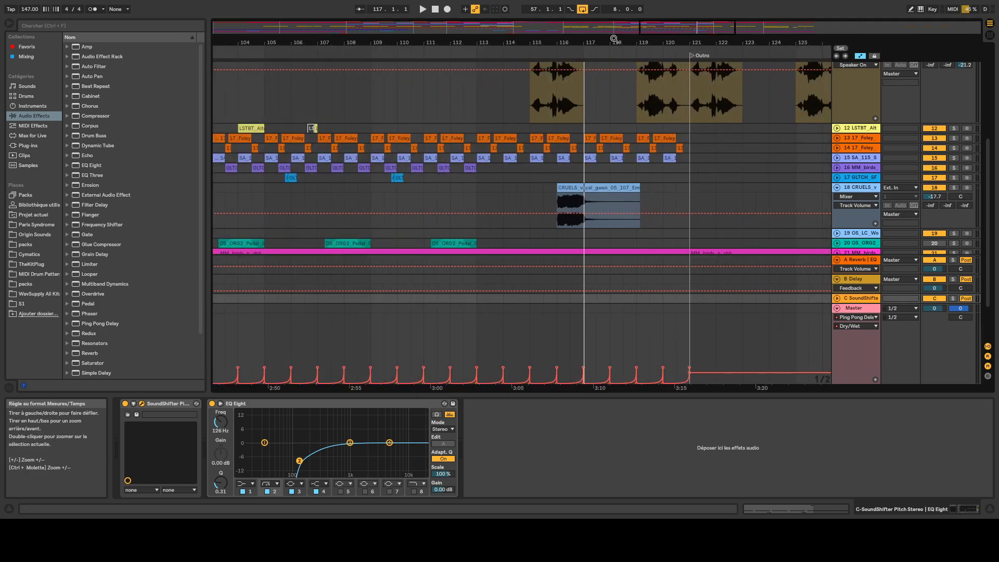
left_click(954, 187)
left_click(530, 53)
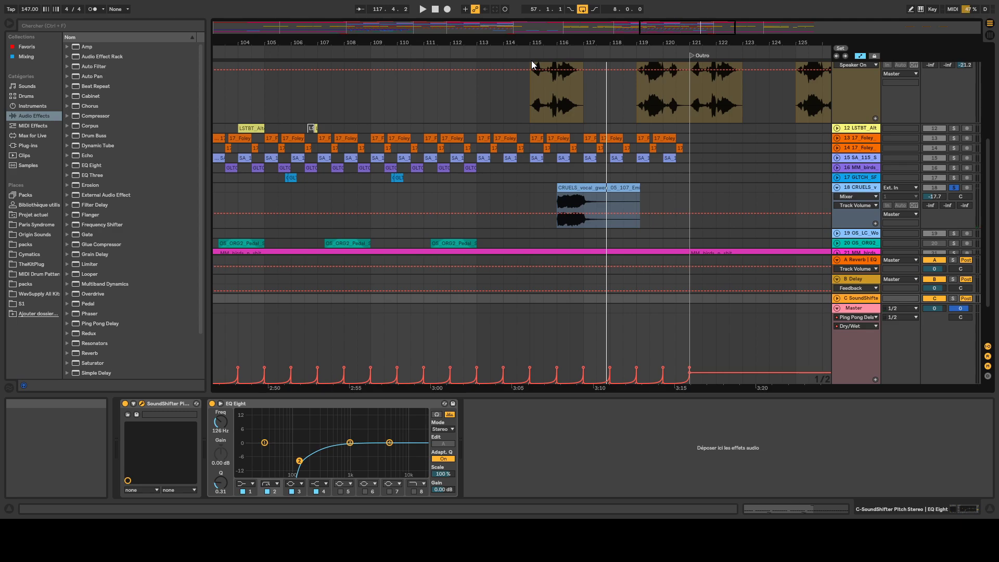
Step: Expand track 19, the OS_LC track, and examine up close its GLTCH_SFX_RockImpact18 clips at the start of Part 1
left_click_drag(553, 42, 598, 5)
scroll(623, 146, "down", 3)
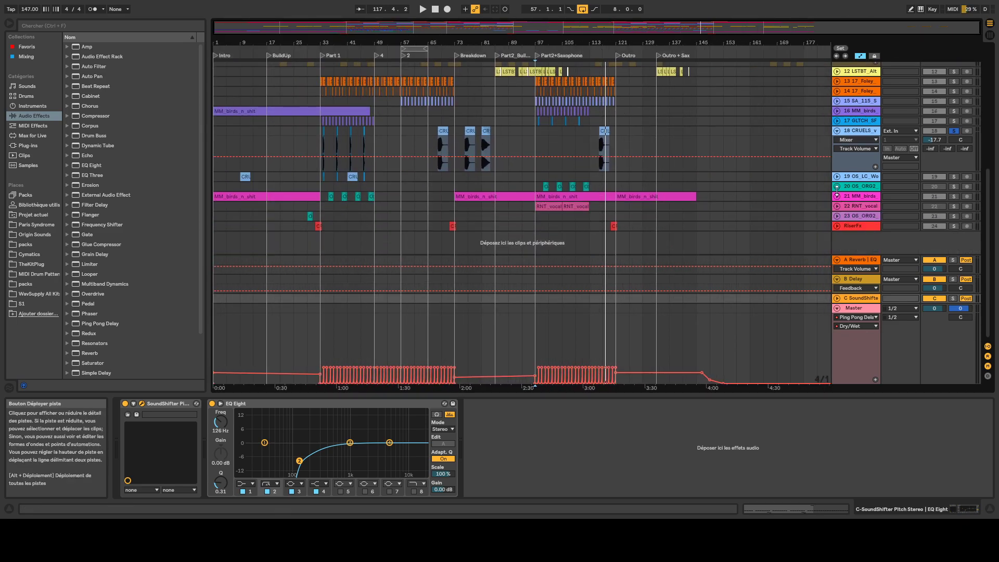
left_click(837, 177)
left_click_drag(324, 43, 323, 125)
scroll(344, 97, "up", 3)
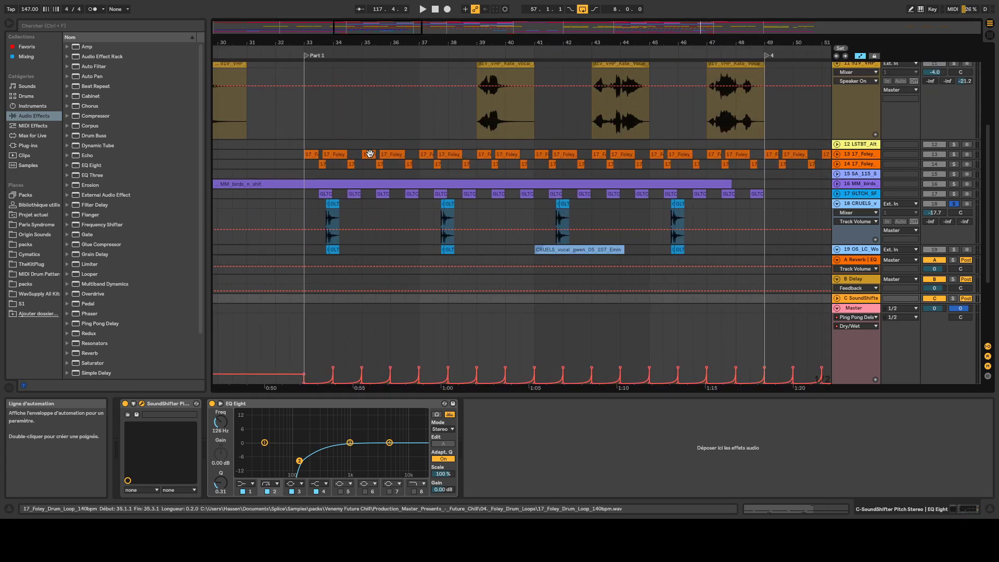
scroll(364, 152, "down", 4)
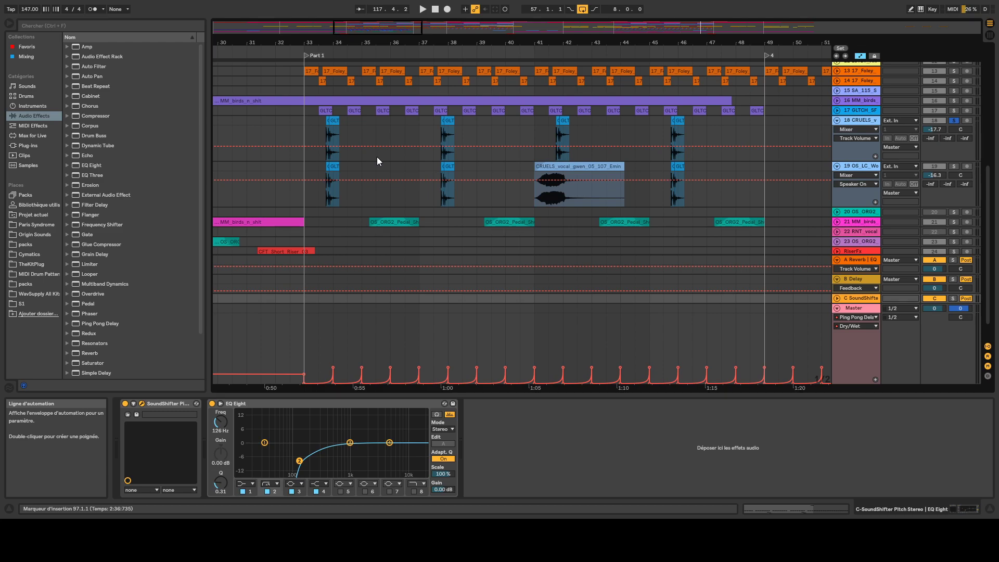
left_click_drag(319, 43, 320, 156)
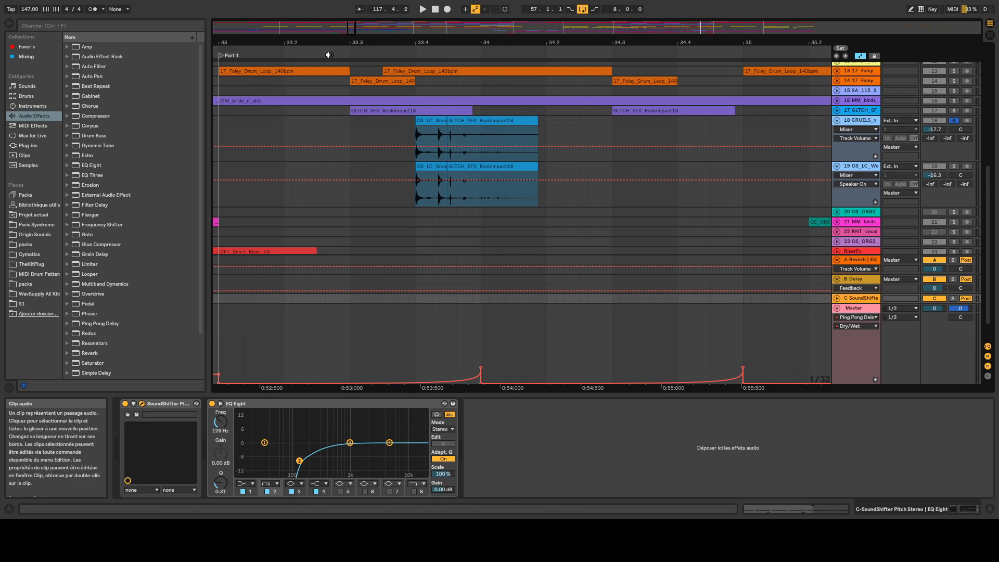
Step: Play the soloed track 18 twice through its short impact clips near bar 33.4, stopping playback in between
left_click(408, 55)
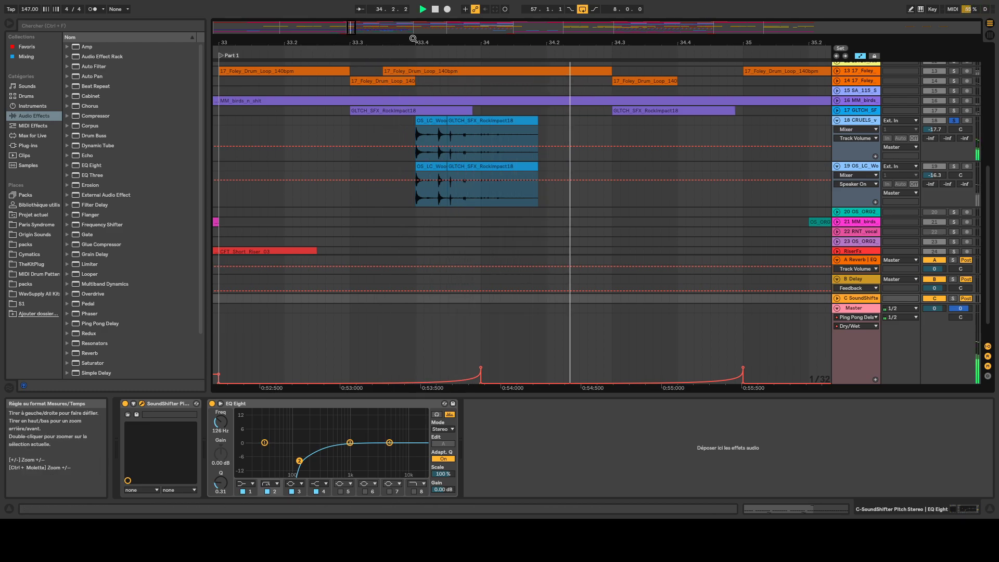
left_click(436, 11)
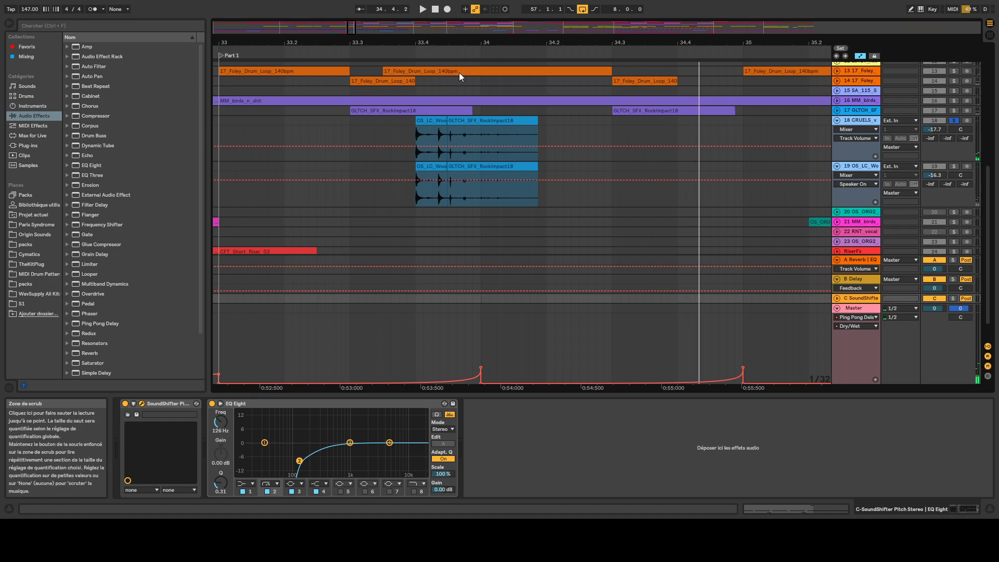
left_click(458, 46)
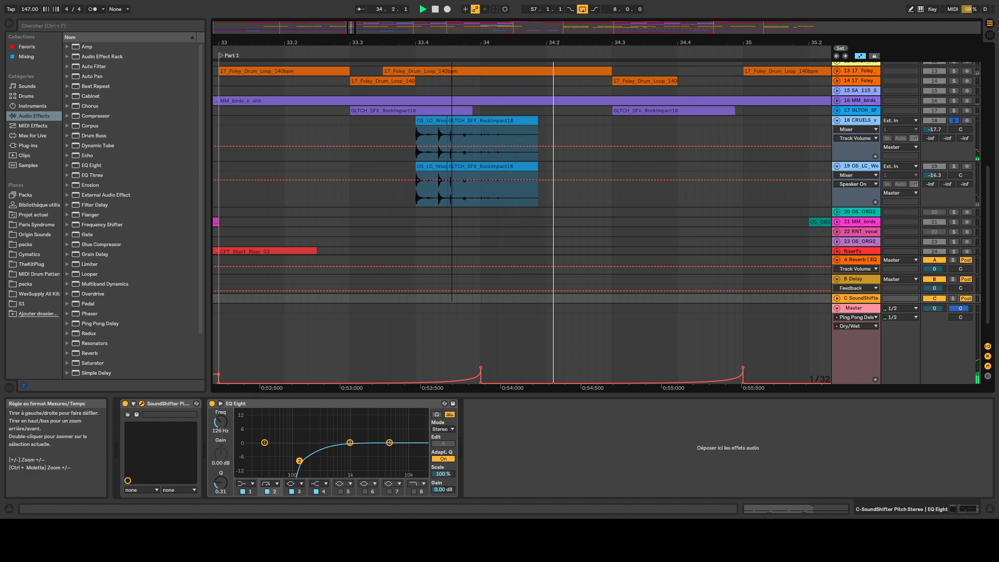
Step: Expand track 21, the MM_birds track, and display its Pedal Shuffle clips between bars 40 and 52
left_click_drag(452, 42, 451, 10)
scroll(552, 202, "down", 1)
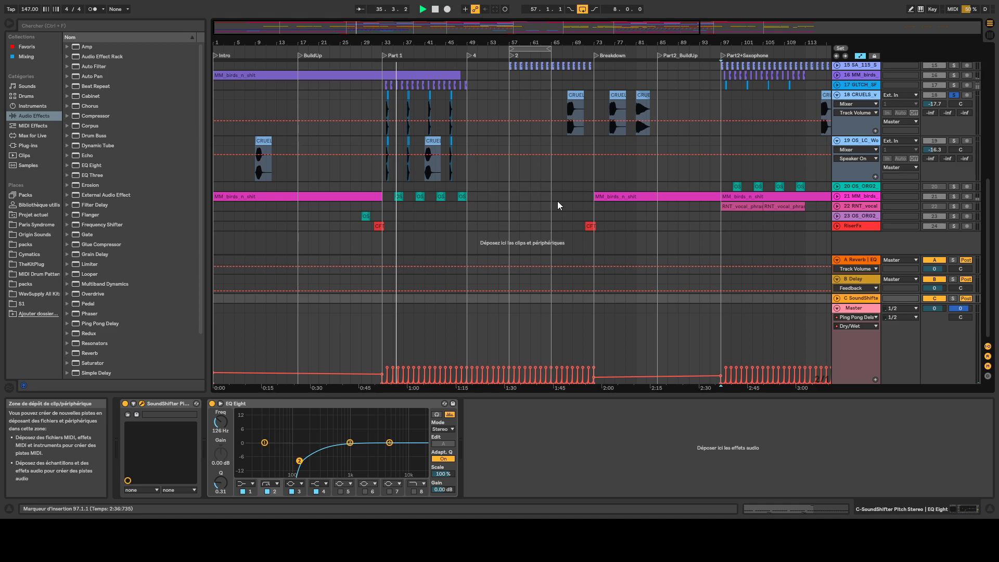
left_click(837, 196)
left_click_drag(405, 34, 396, 63)
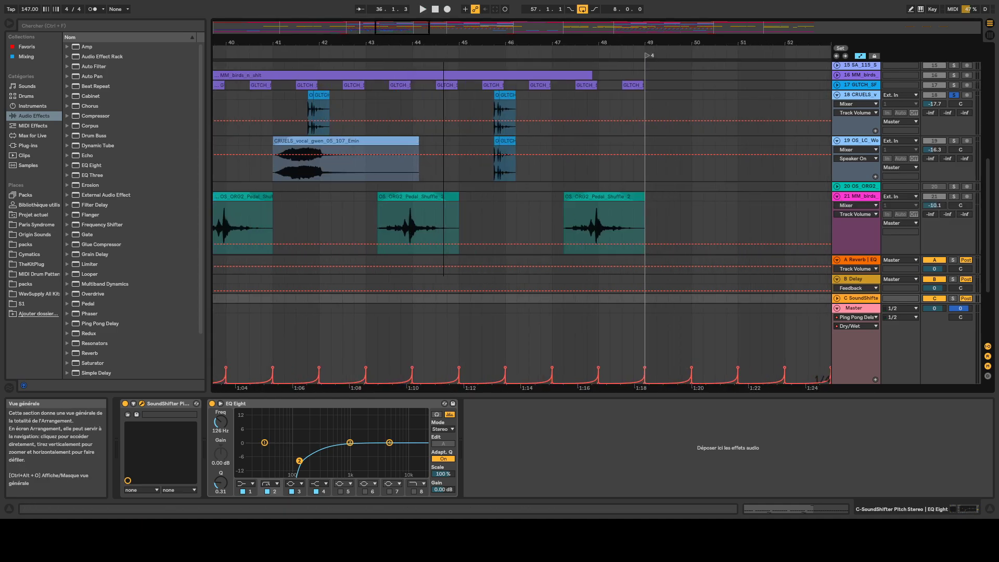
Step: Solo track 21, listen to its Pedal Shuffle clips at bars 43 and 47, and stop playback with the whole arrangement displayed
left_click(376, 51)
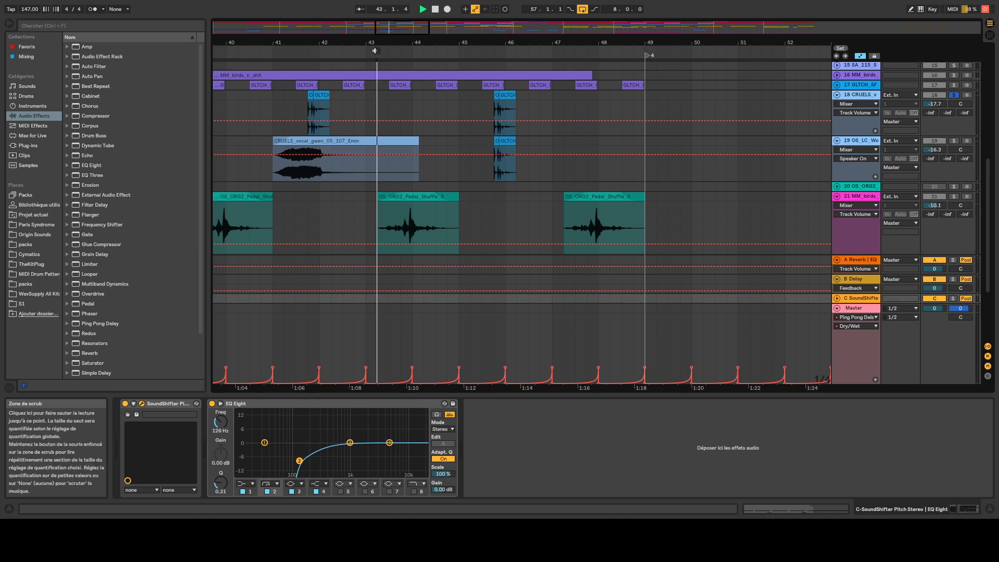
left_click(953, 197)
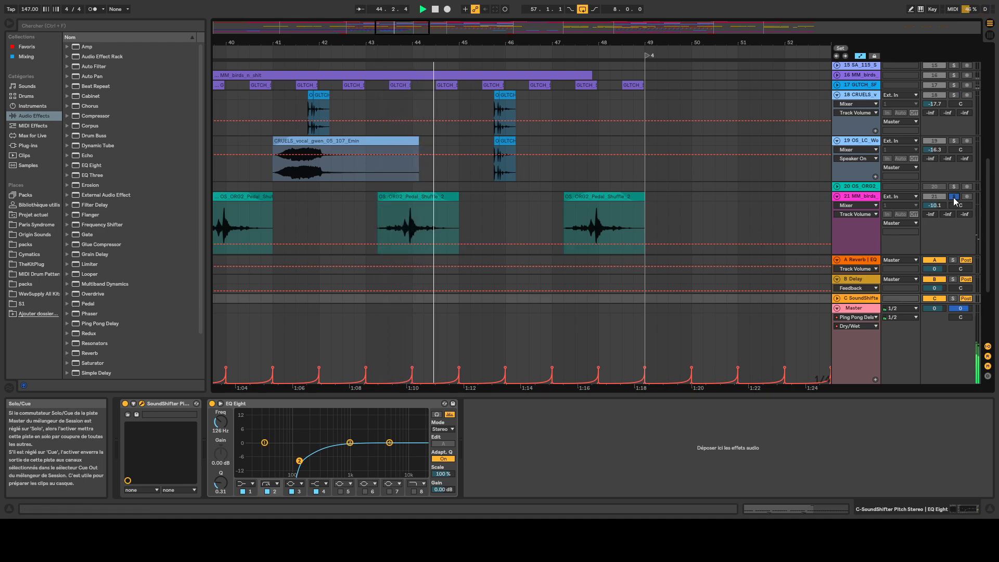
left_click(560, 51)
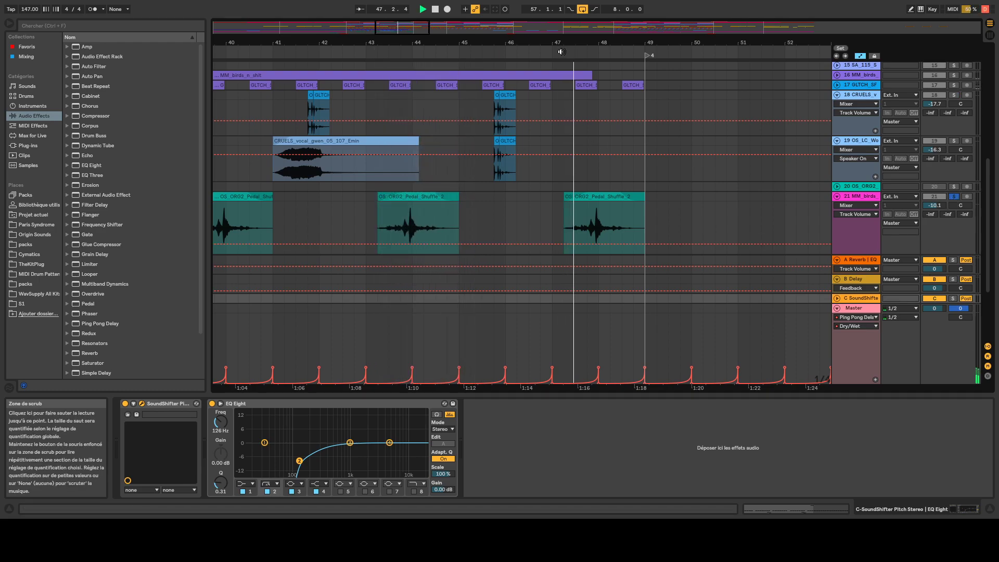
left_click_drag(567, 40, 568, 11)
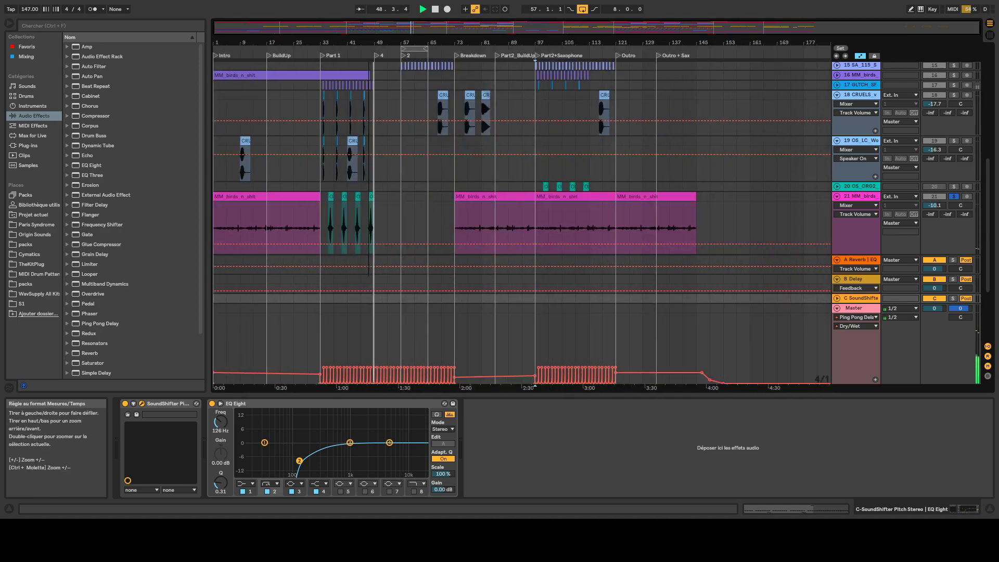
key("space")
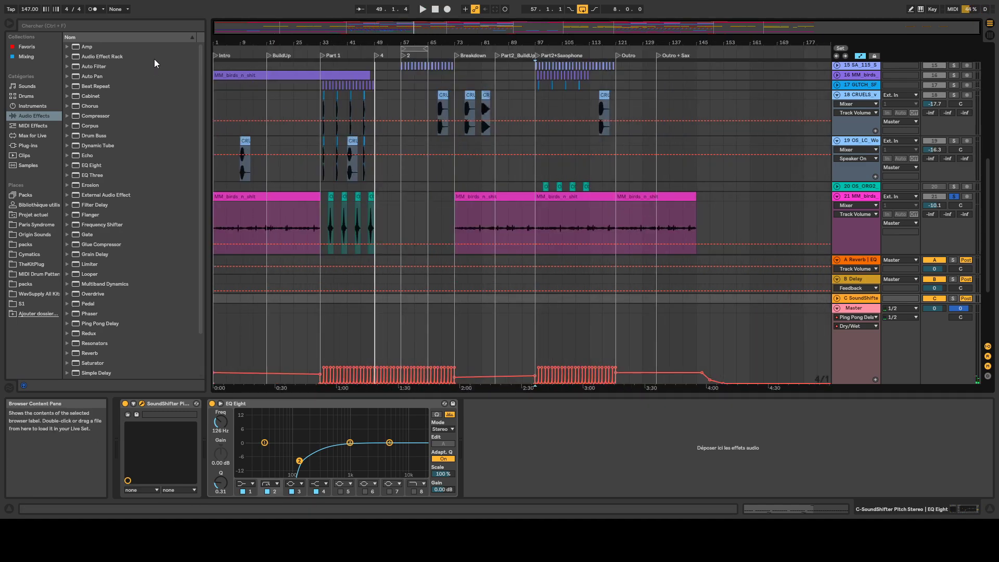
Step: Inspect the MM_birds_n_shit clip in the Intro, play it from the start of the song, and display track 21's effects chain
left_click_drag(217, 42, 216, 73)
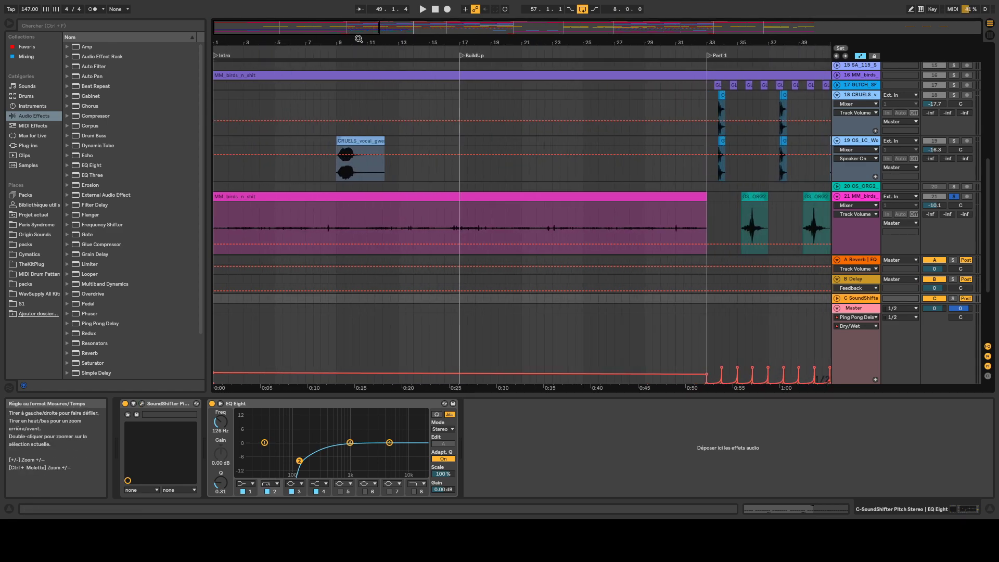
left_click_drag(334, 46, 333, 38)
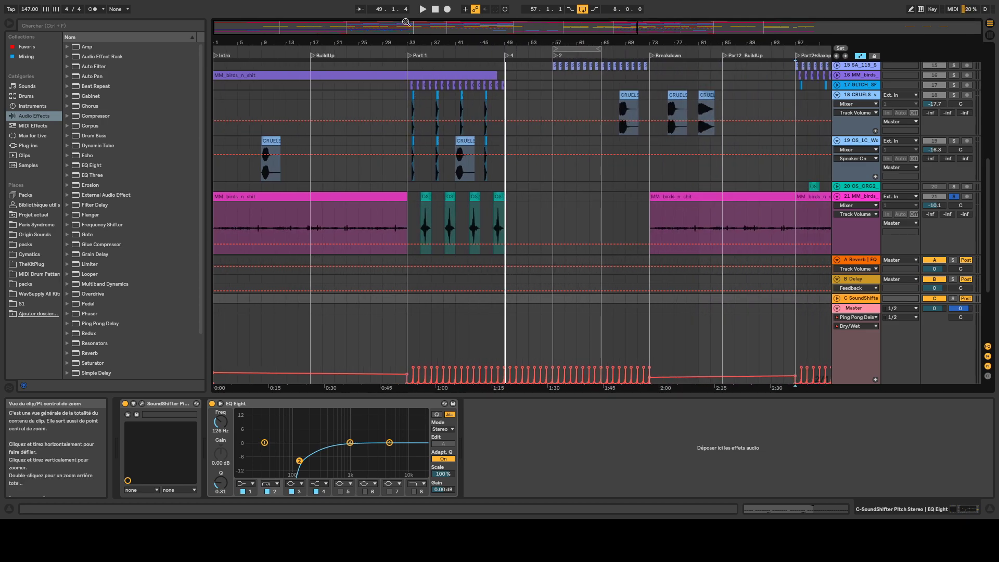
left_click(434, 12)
left_click(423, 12)
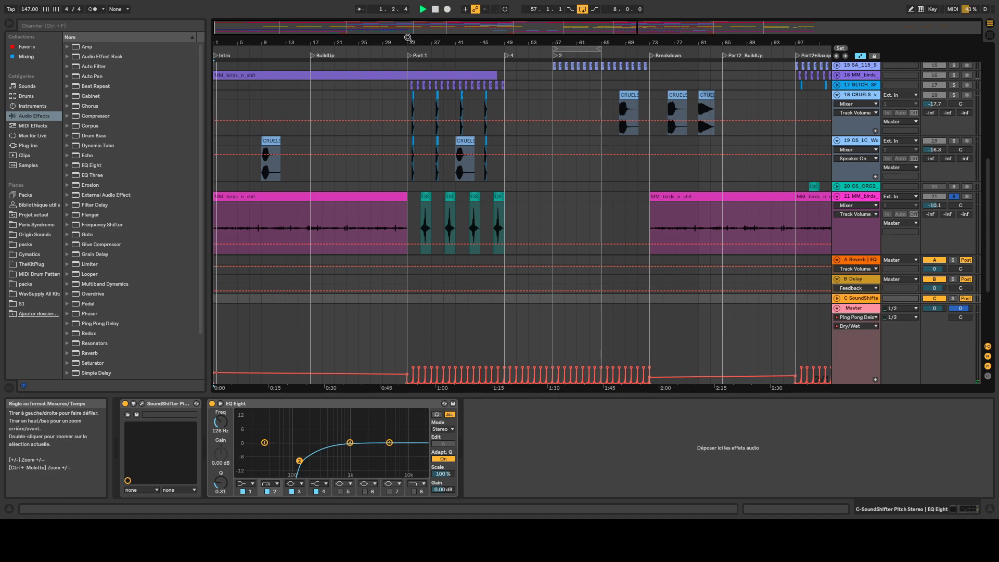
left_click(854, 197)
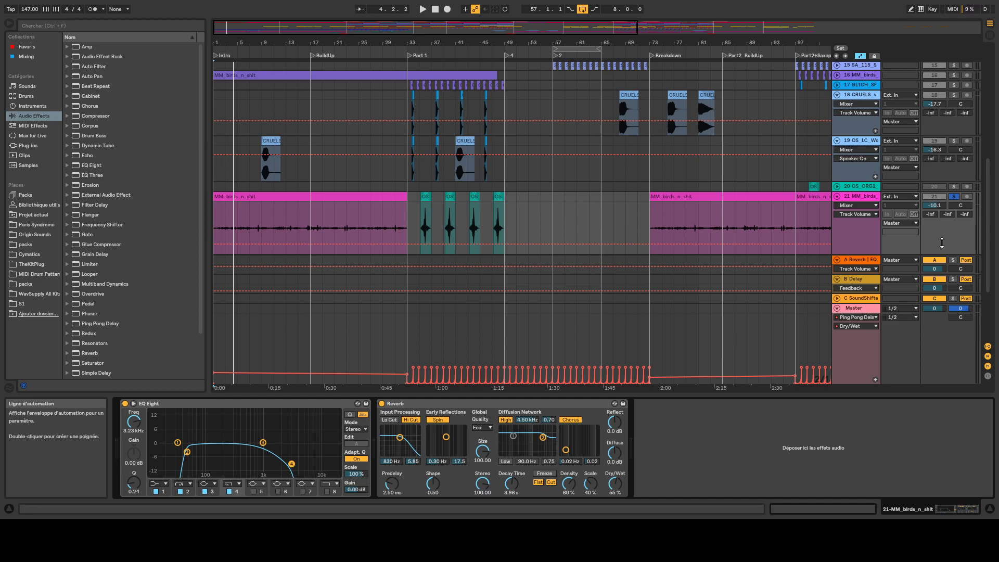
Step: Expand track 23, inspect its short clip just before Part 1, and collapse the track again
left_click_drag(527, 40, 526, 11)
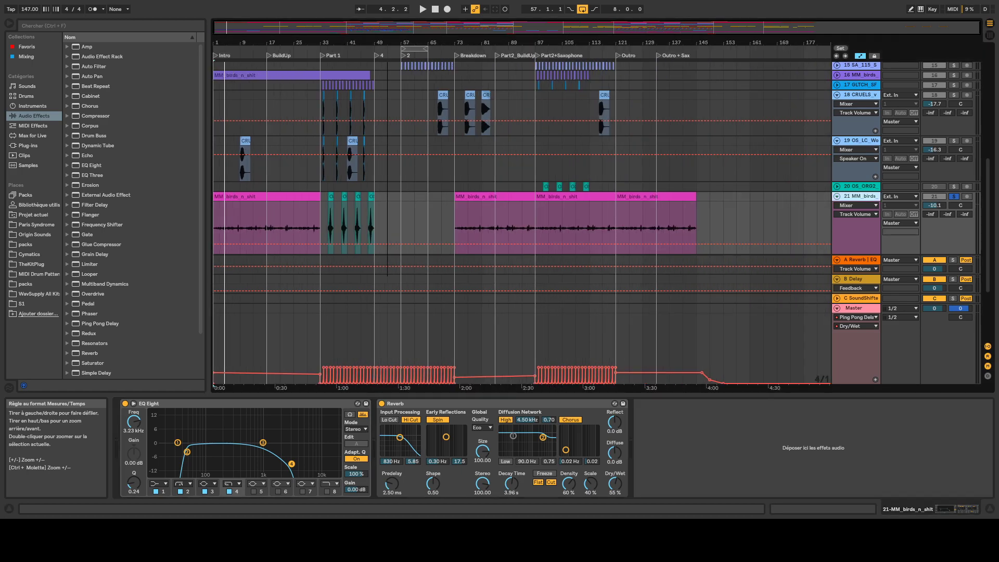
scroll(673, 166, "down", 5)
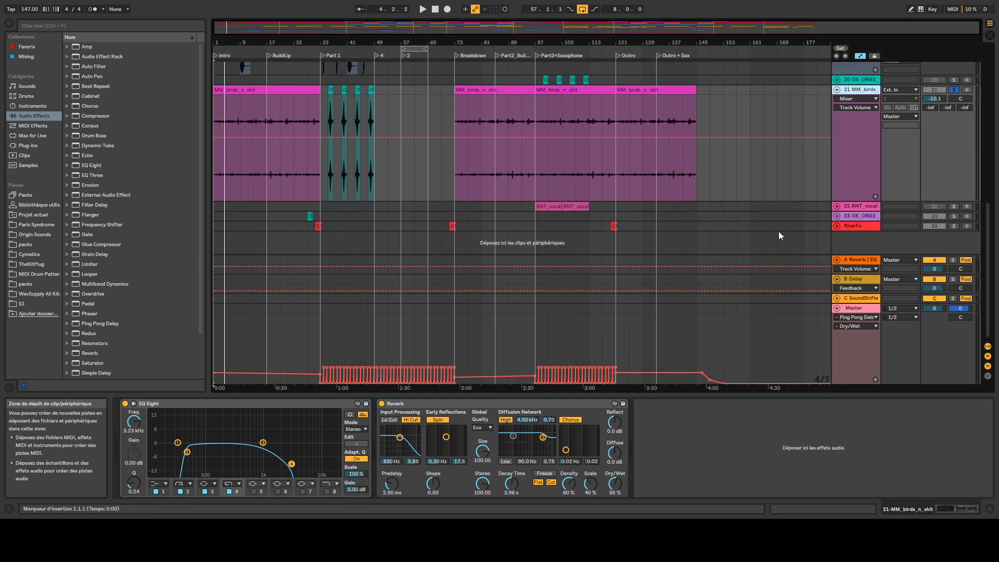
left_click(836, 215)
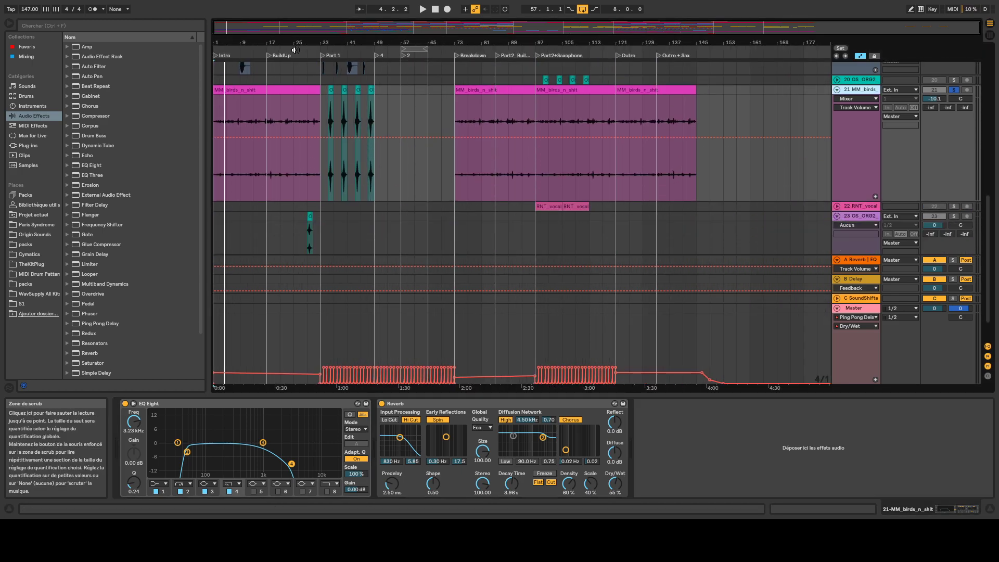
left_click_drag(301, 43, 471, 75)
left_click_drag(307, 88, 307, 47)
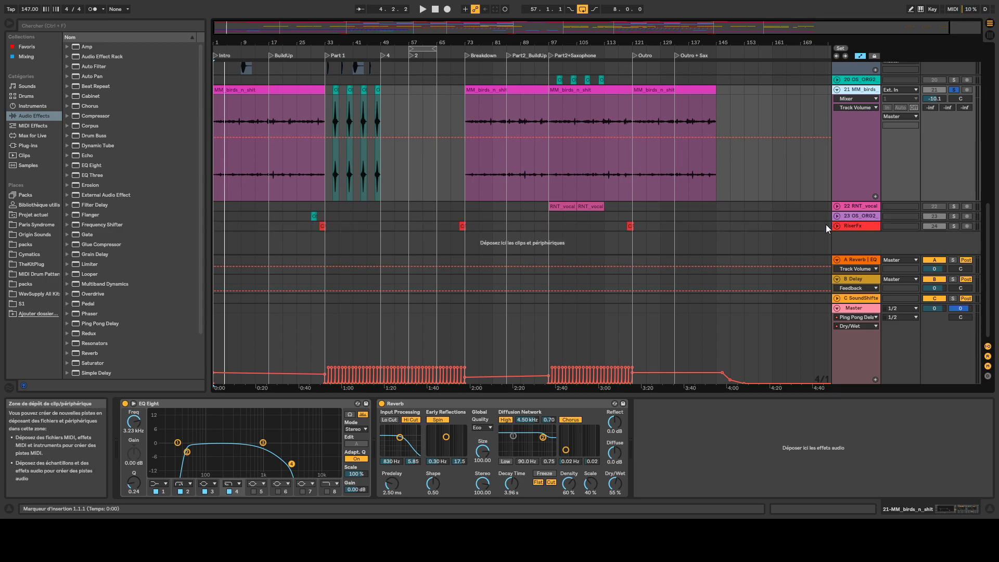
Step: Expand the RiserFx track, inspect its CFT_Short_Riser_03 clip leading into bar 33, and return to the whole arrangement
left_click(837, 226)
left_click_drag(321, 41, 497, 199)
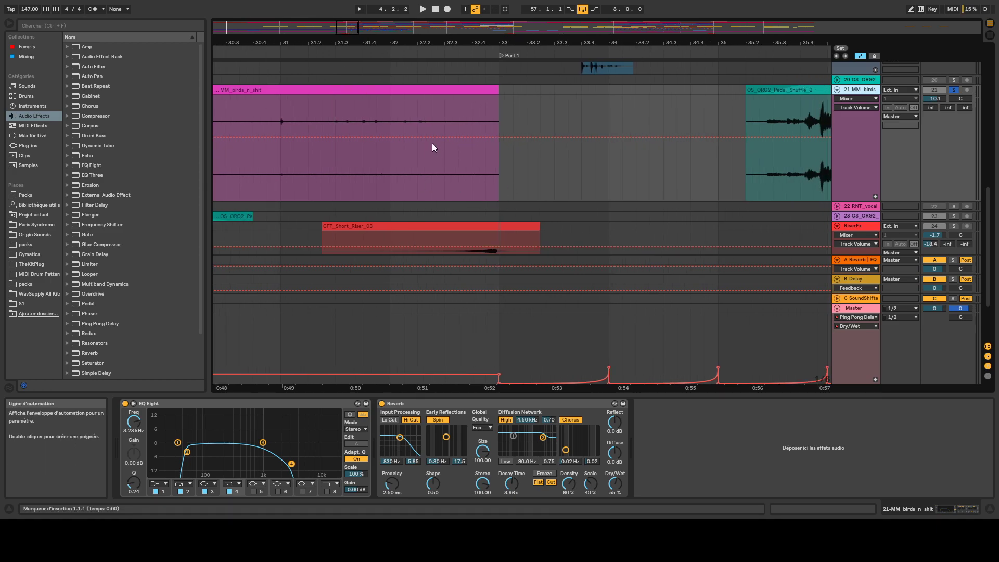
double_click(318, 46)
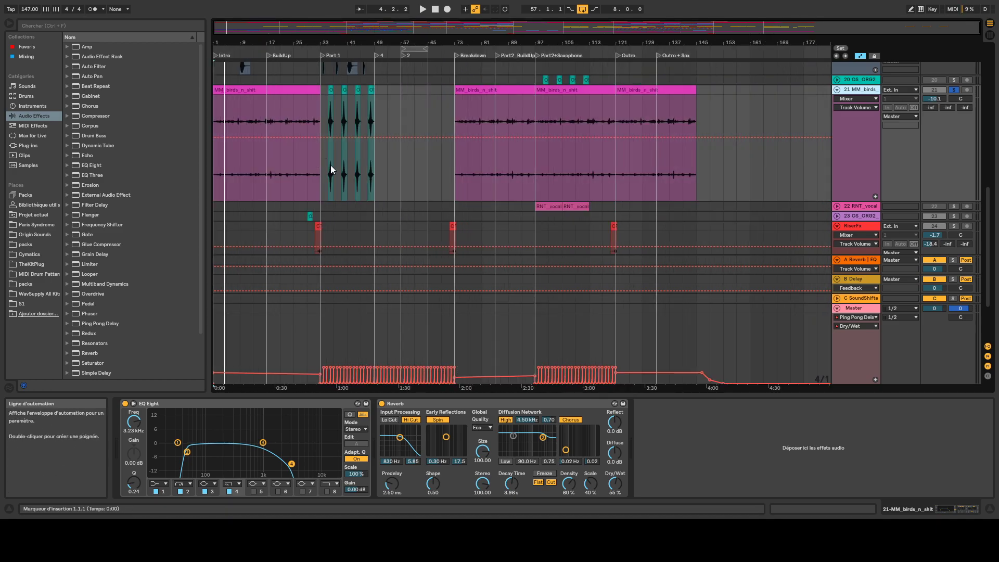
Step: Expand track 1, review its Cymatics reverse crash clips across the arrangement, and collapse the track again
scroll(653, 313, "up", 10)
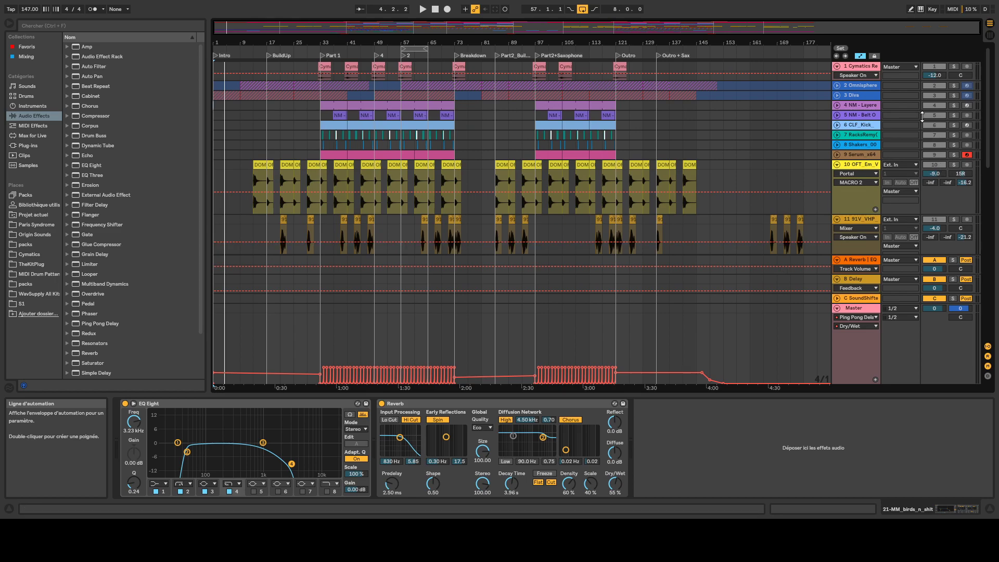
left_click_drag(842, 81, 842, 143)
mouse_move(317, 42)
left_mouse_down()
mouse_move(319, 107)
mouse_move(320, 43)
left_mouse_up()
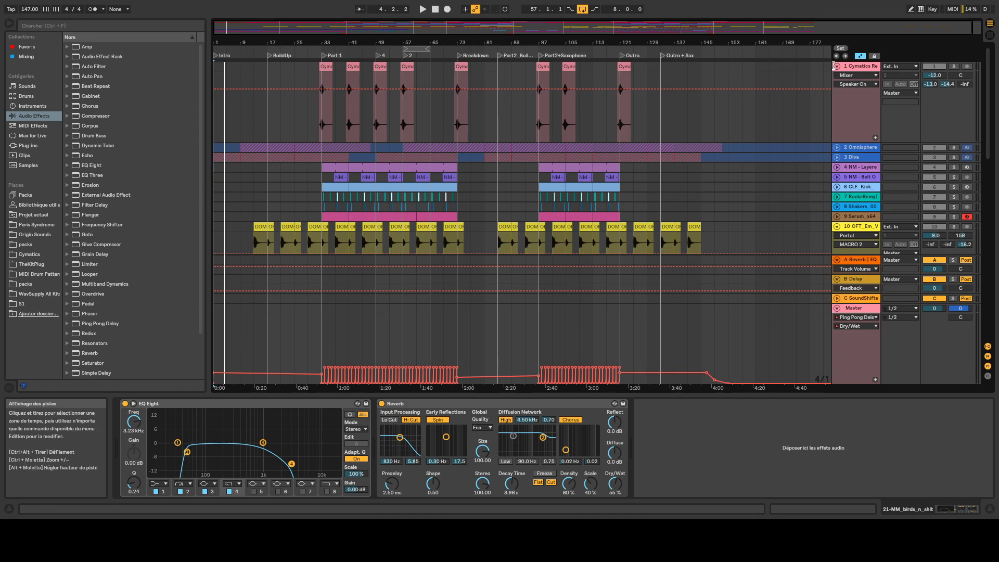
left_click(836, 66)
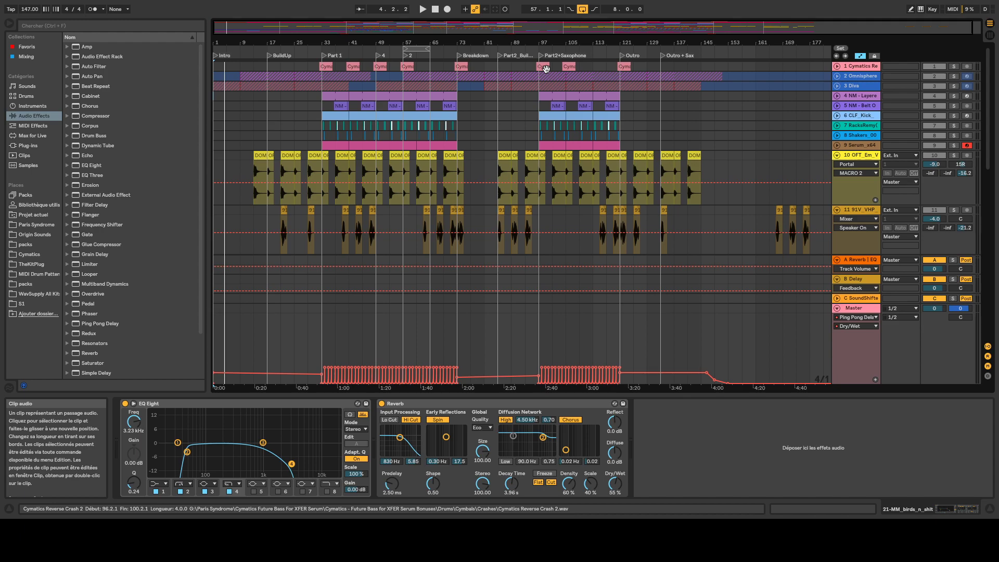
left_click(444, 71)
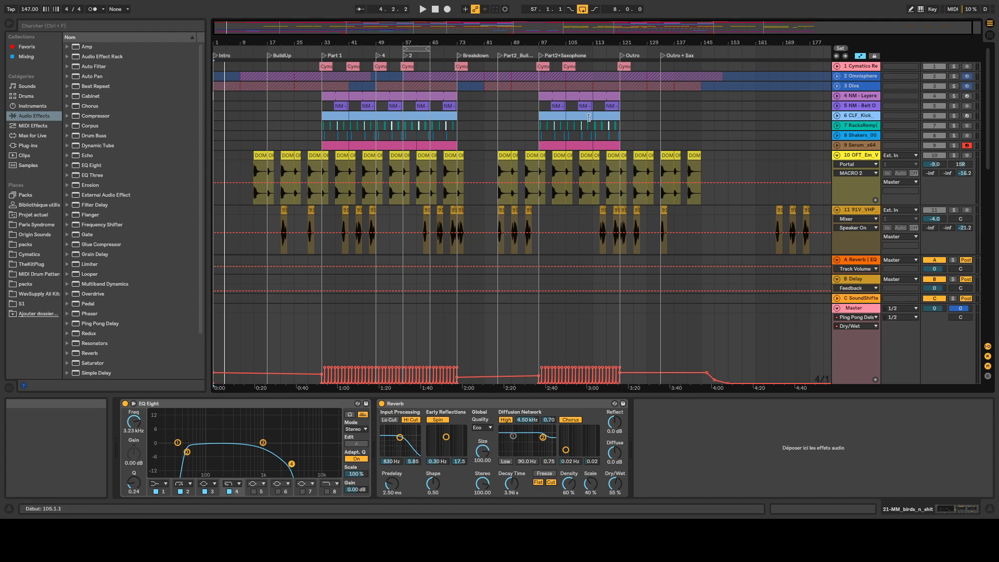
left_click(517, 87)
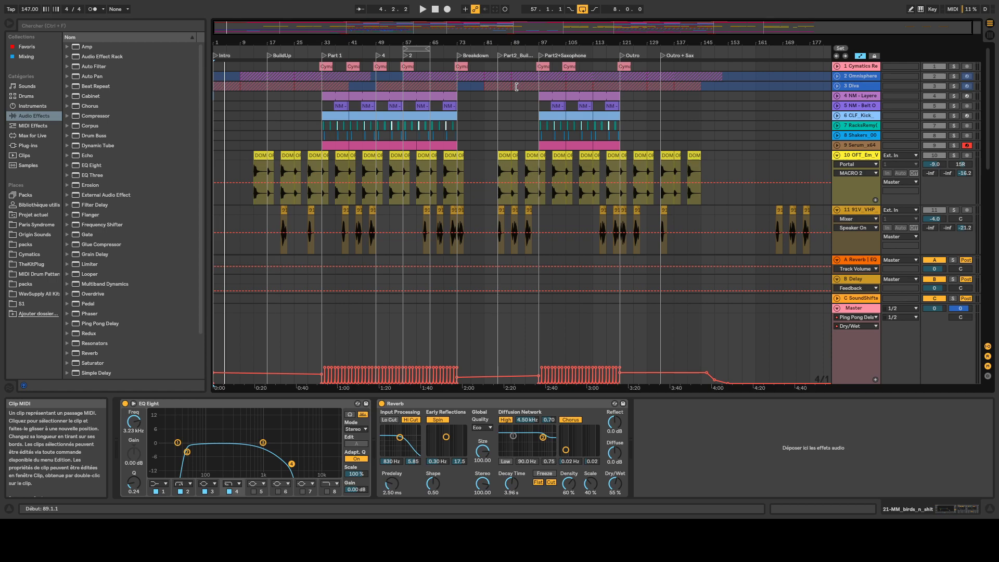
left_click(516, 87)
Step: Expand track 12, the alto sax track, and select bars 97 to 105 of the Part2+Saxophone section
scroll(666, 142, "down", 6)
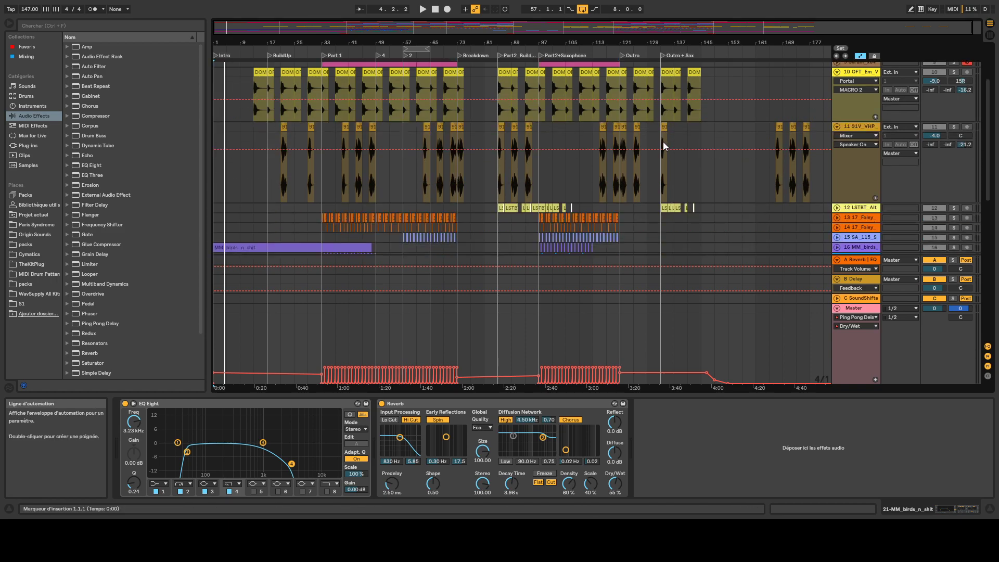
left_click_drag(545, 42, 545, 95)
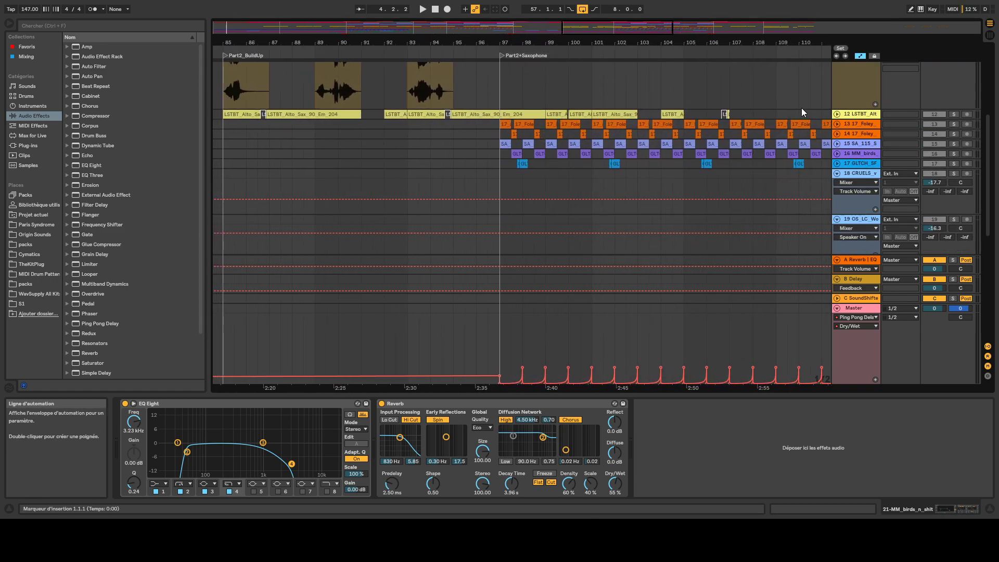
left_click(836, 116)
left_click_drag(516, 35, 448, 43)
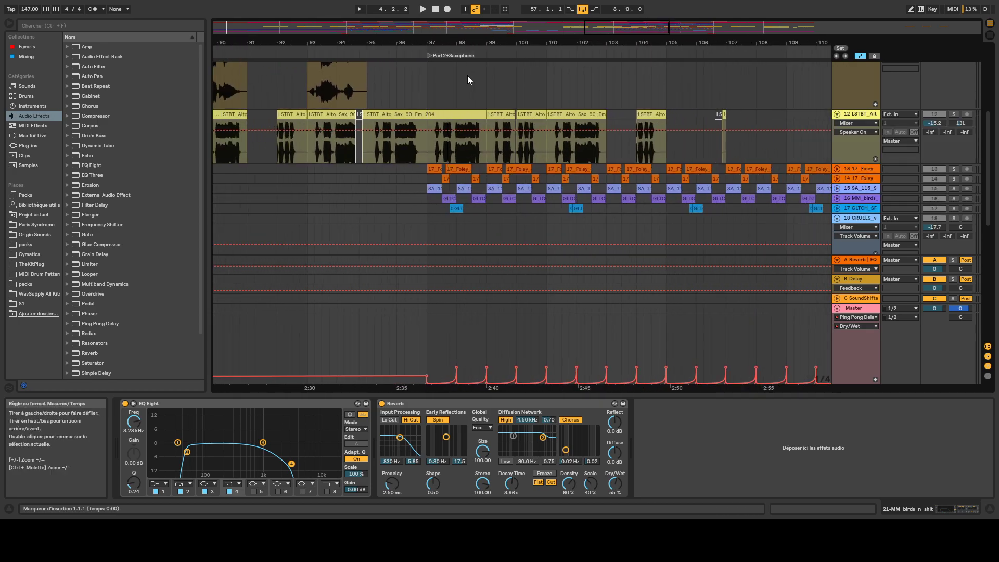
left_click_drag(664, 325, 426, 11)
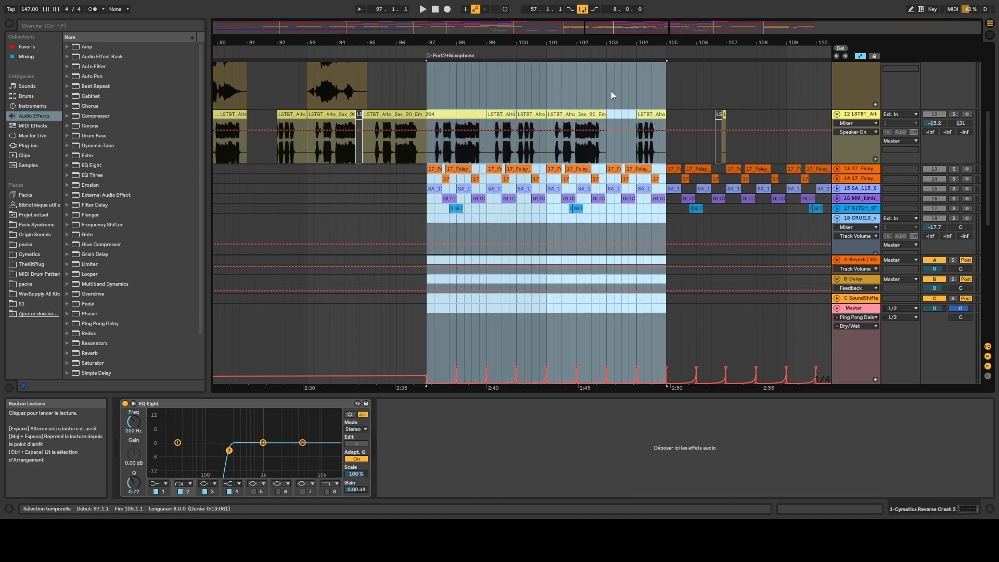
Step: Solo track 12, play its alto sax clips from the Part2_BuildUp marker, and stop playback around bar 93
mouse_move(581, 42)
left_mouse_down()
mouse_move(581, 104)
mouse_move(581, 16)
mouse_move(581, 78)
mouse_move(585, 47)
left_mouse_up()
left_click_drag(526, 35, 430, 36)
left_click(954, 114)
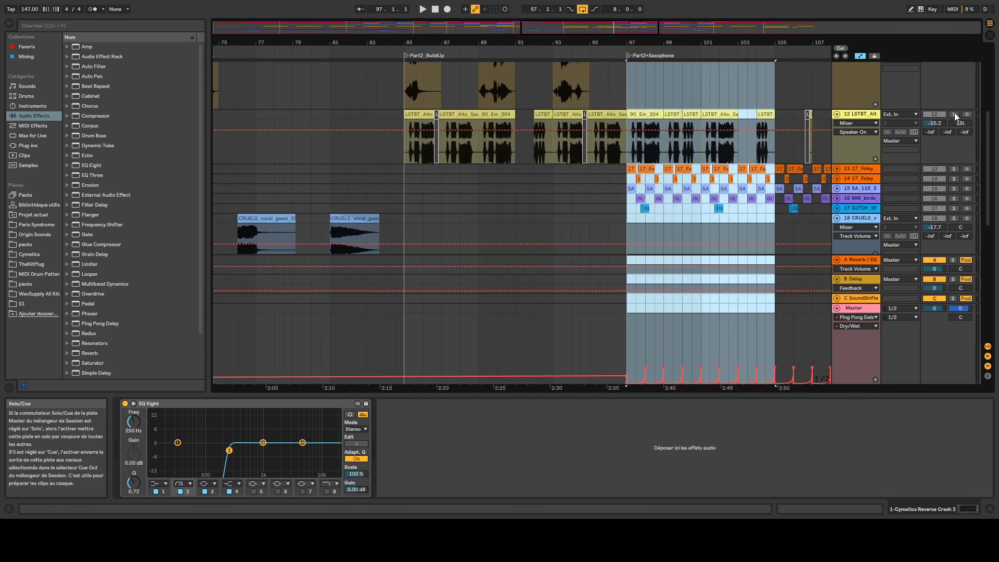
left_click(404, 54)
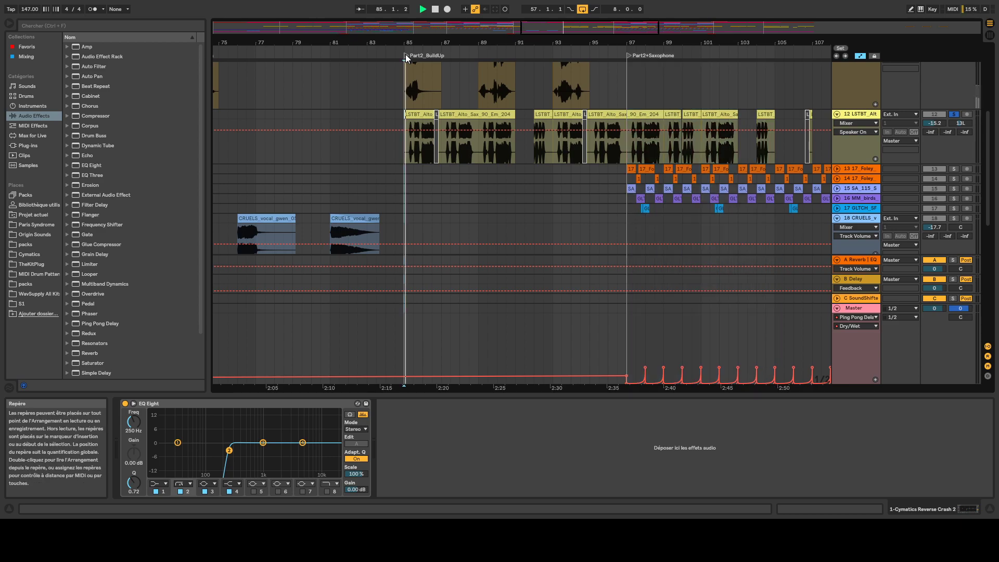
scroll(430, 35, "up", 3)
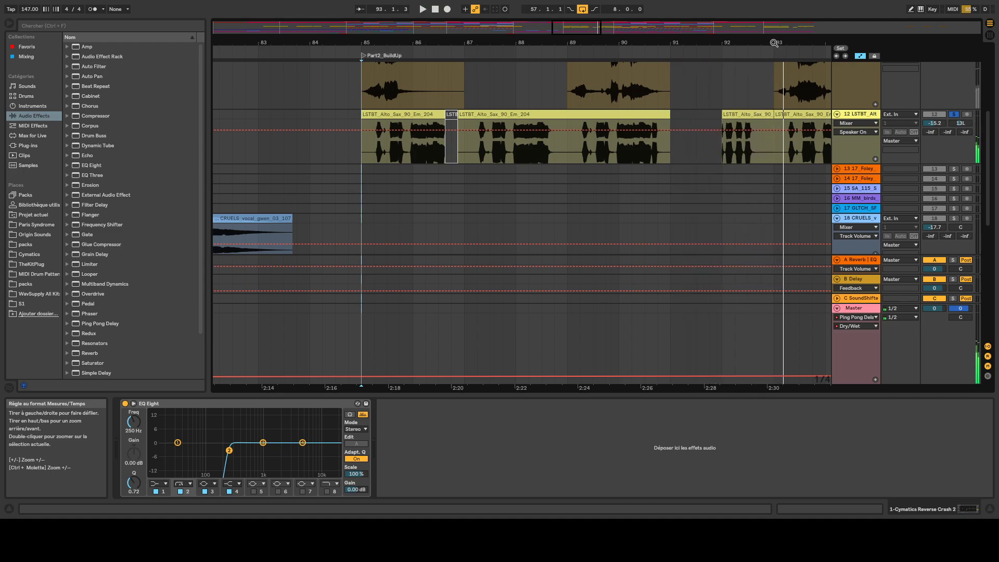
Step: Hide the automation lanes and add a short fade-in to the track 12 alto sax clip starting at bar 92
left_click_drag(720, 34, 720, 8)
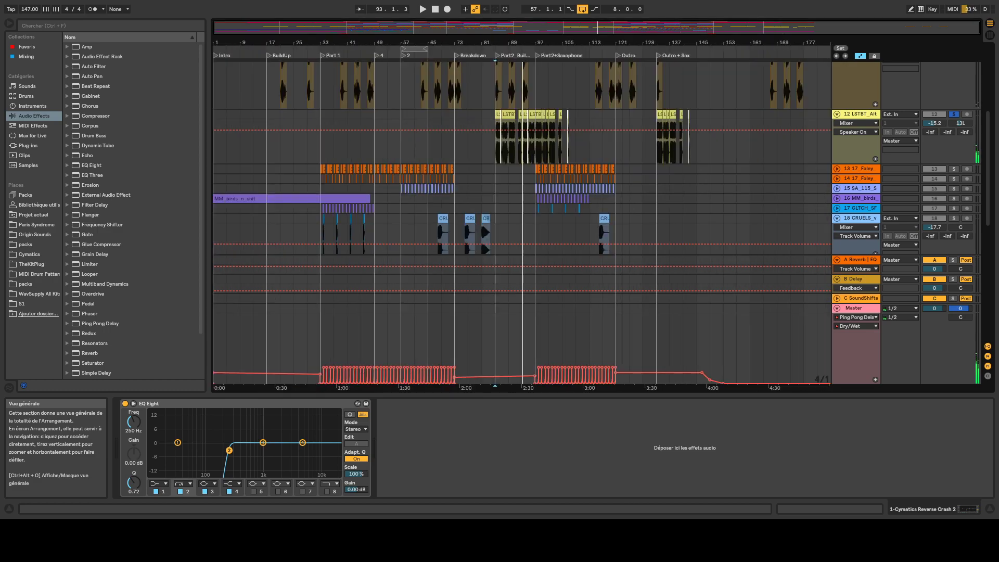
left_click_drag(522, 38, 523, 99)
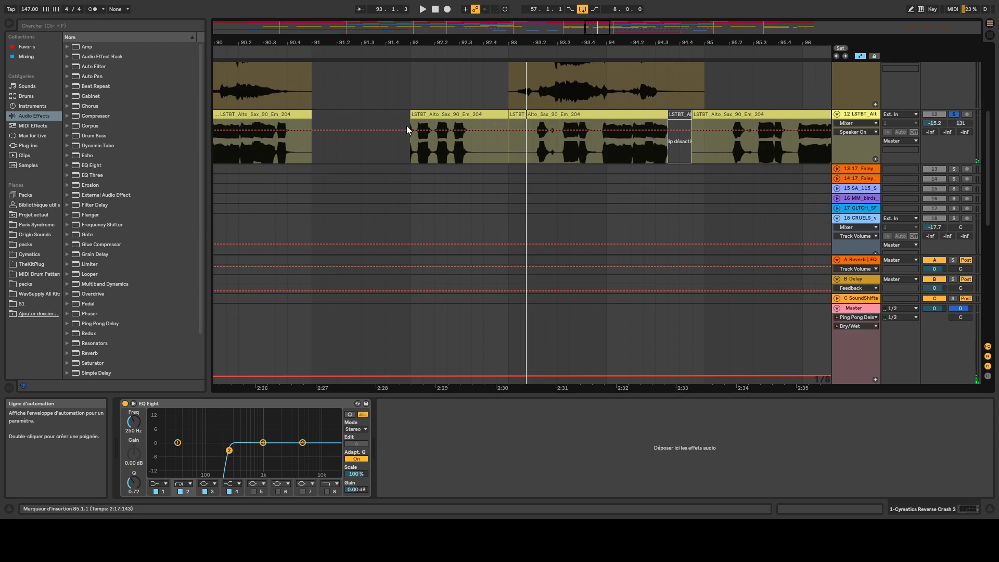
key("a")
left_click_drag(411, 111, 419, 111)
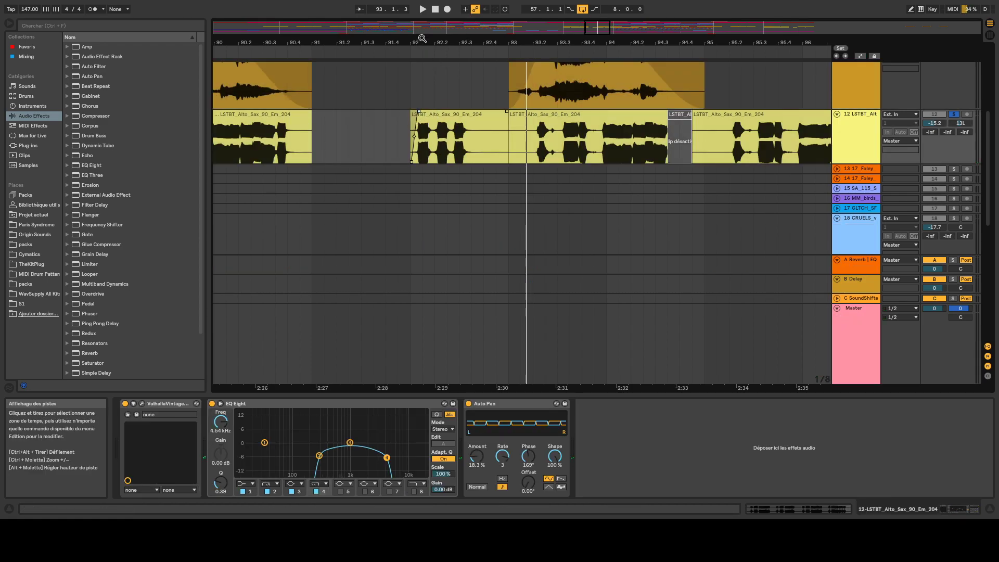
left_click_drag(430, 42, 431, 93)
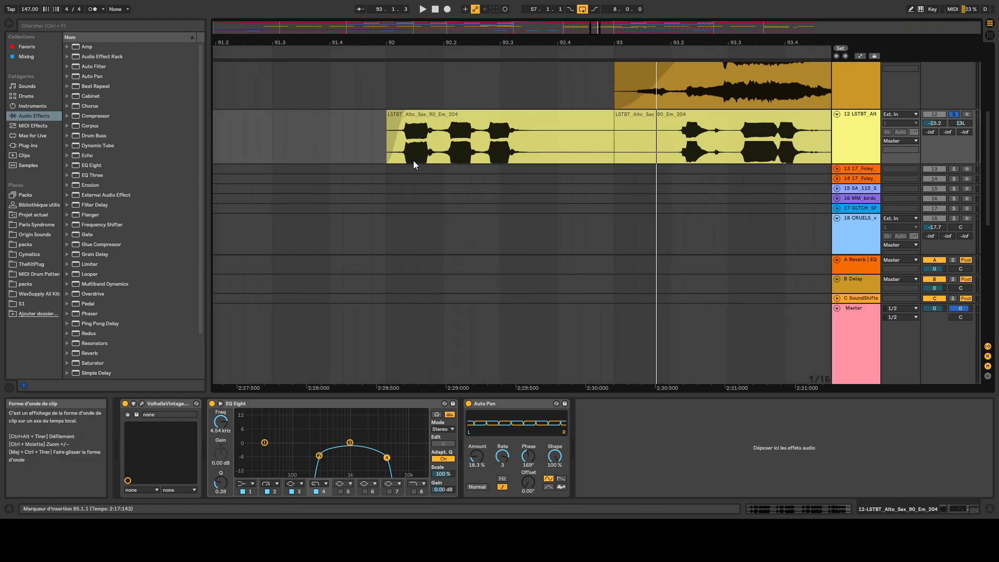
Step: Collapse track 12 and turn off its solo with the whole arrangement displayed
left_click_drag(467, 44, 468, 3)
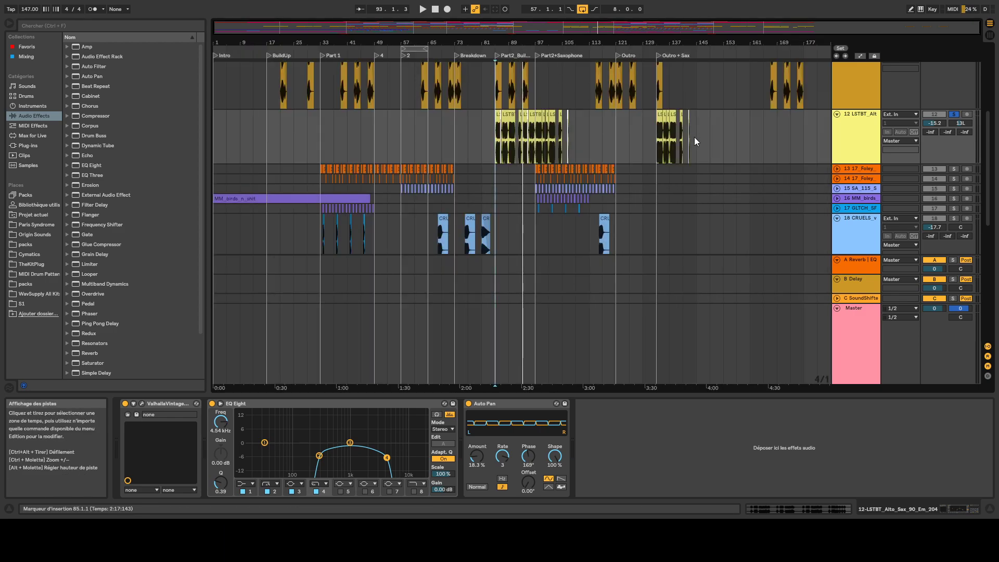
left_click(836, 114)
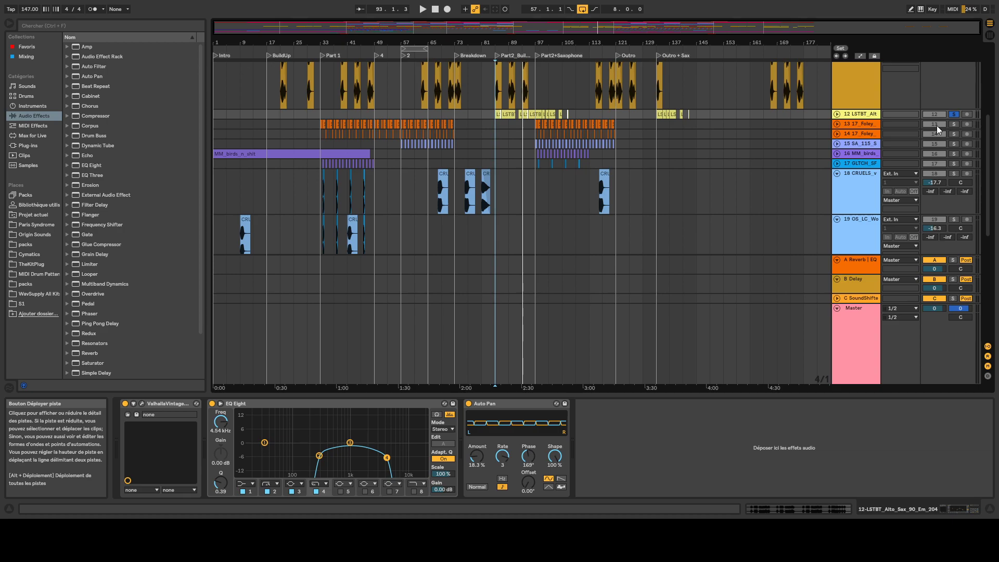
scroll(856, 215, "up", 8)
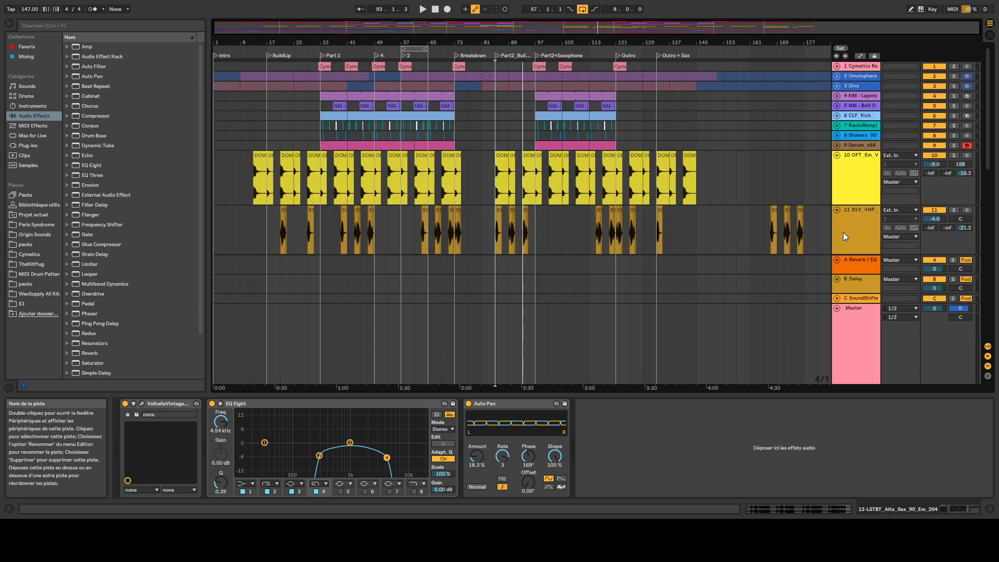
mouse_move(554, 43)
left_mouse_down()
mouse_move(554, 119)
mouse_move(554, 31)
left_mouse_up()
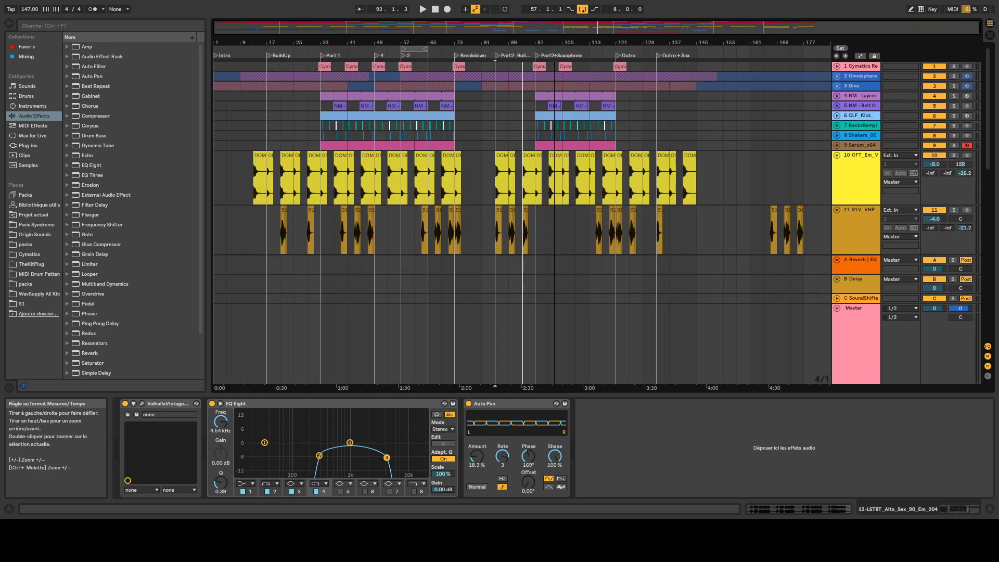
Step: Display the effects chain of return A Reverb in the Session view, and return to the Arrangement view
left_click(990, 35)
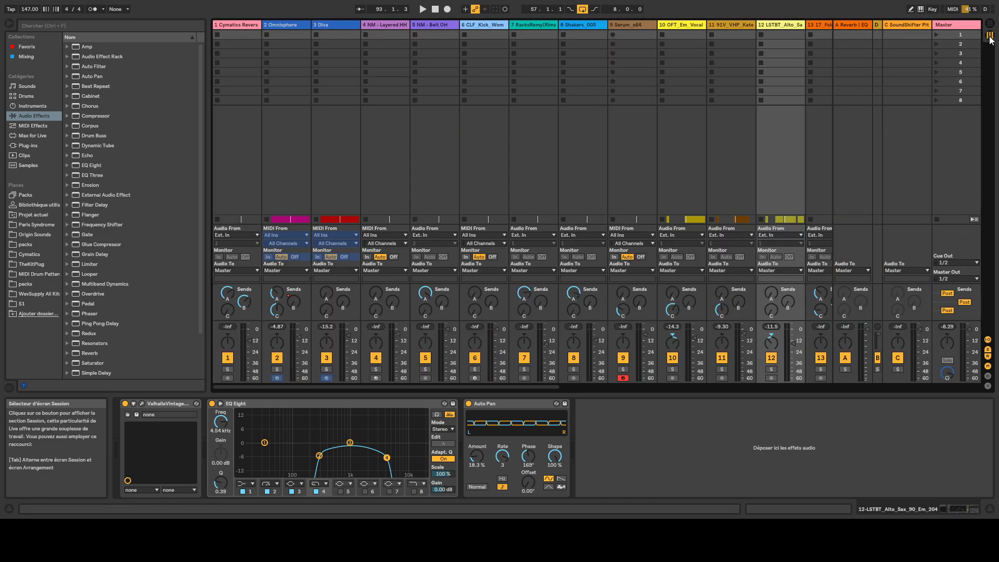
left_click(846, 23)
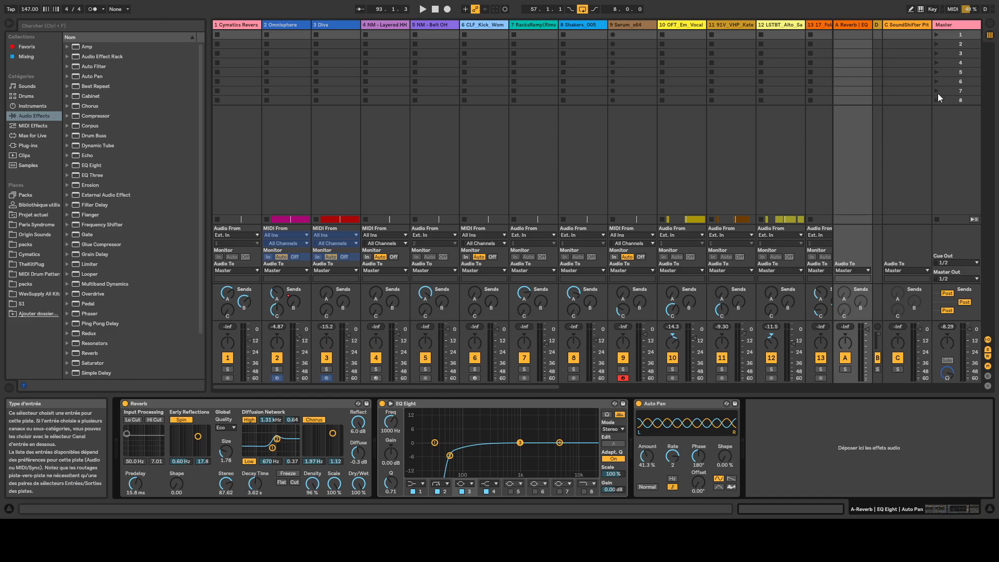
left_click(989, 24)
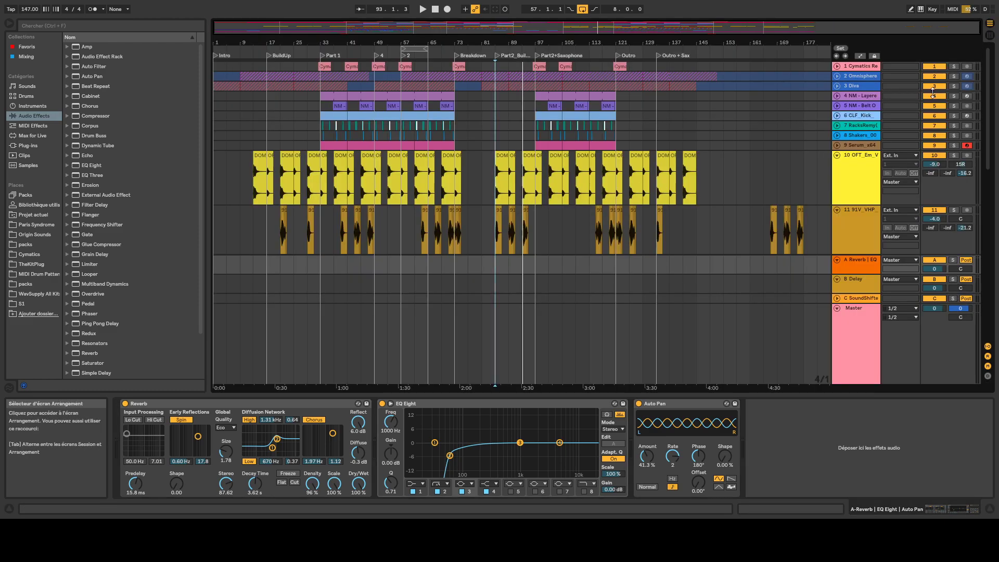
Step: Collapse vocal tracks 10 and 11, and display the arrangement from about the Breakdown to the Outro
left_click(837, 156)
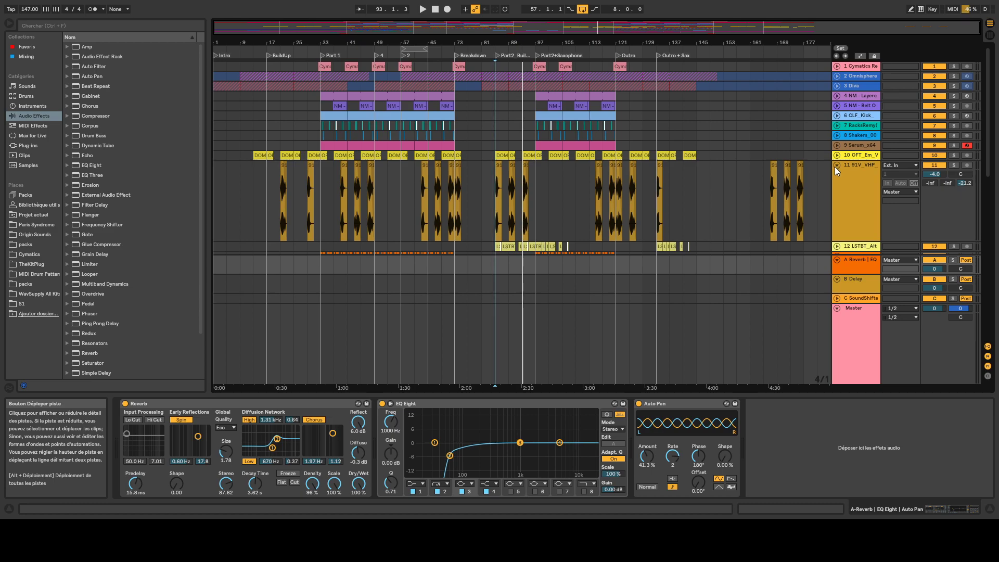
left_click(835, 165)
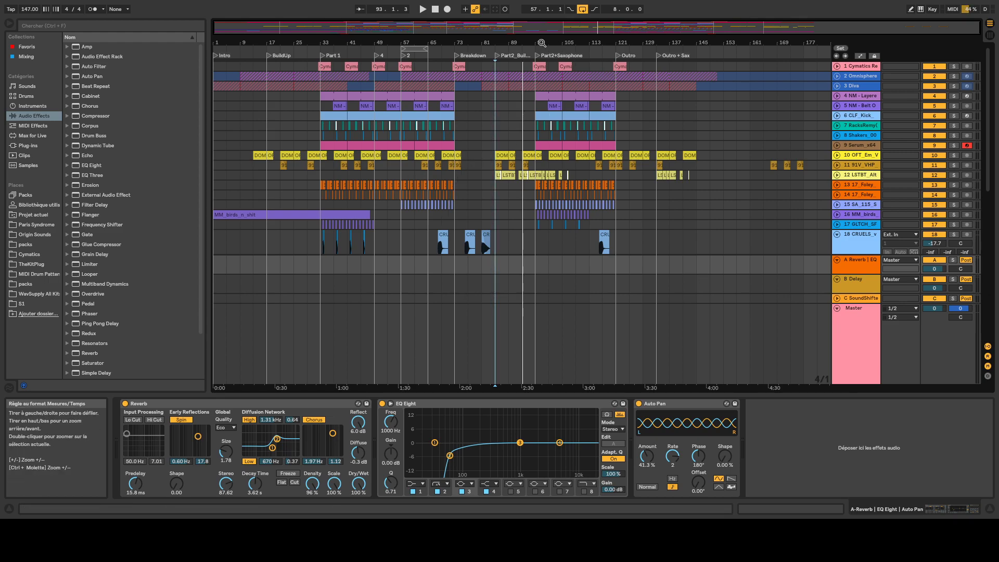
left_click_drag(541, 45, 541, 98)
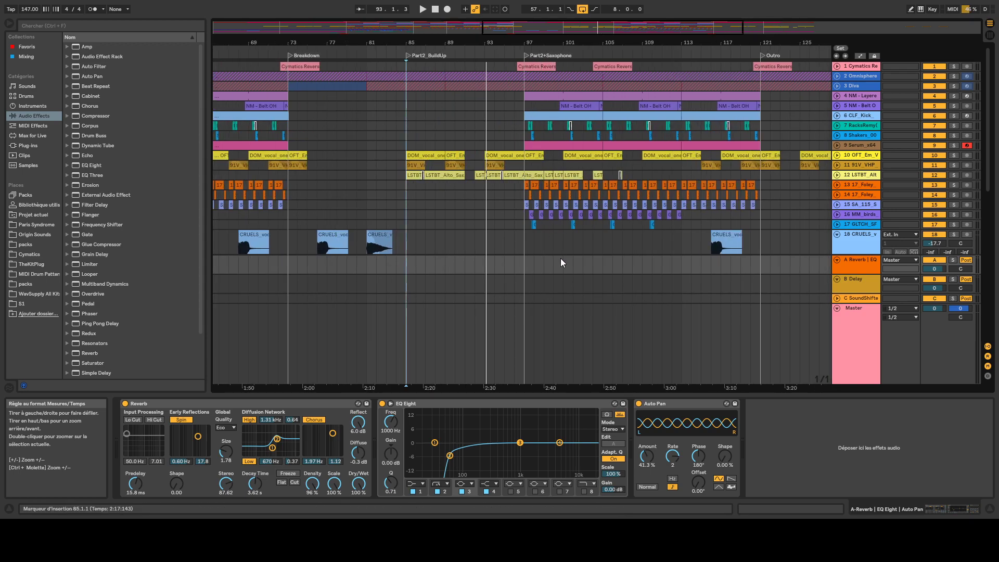